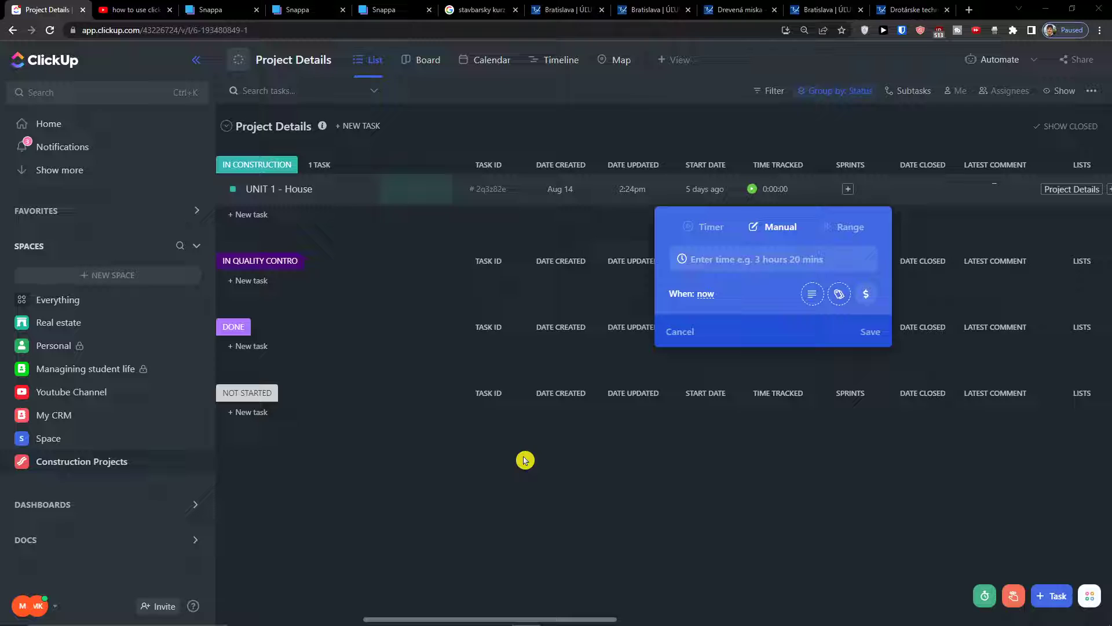
# Step: Close the time entry popup and begin a new Space named Project Management
pyautogui.click(525, 460)
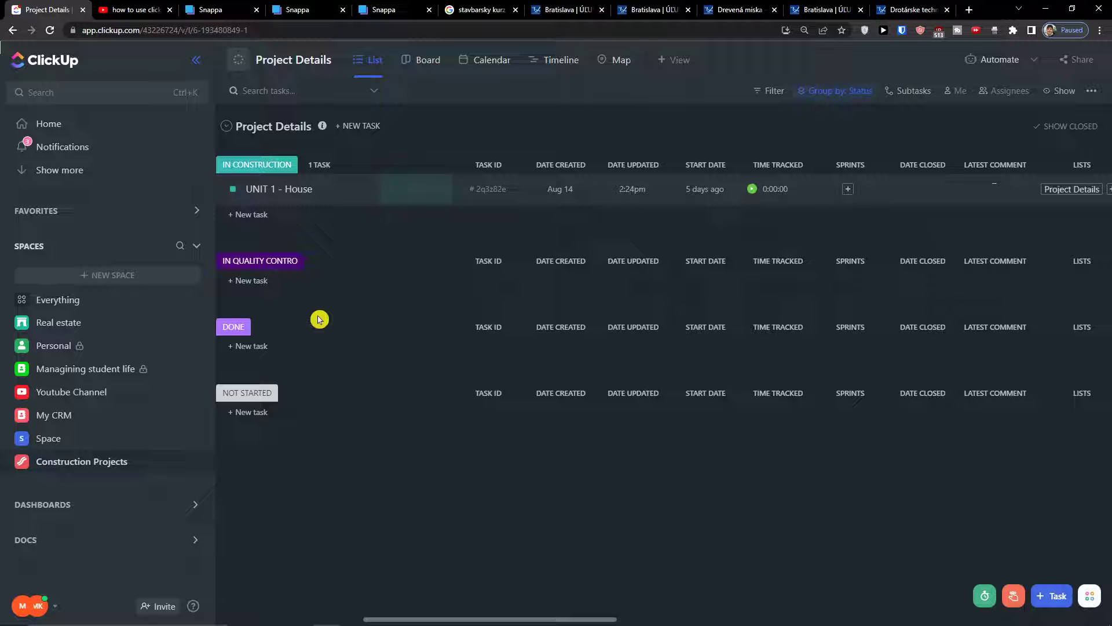
pyautogui.click(140, 276)
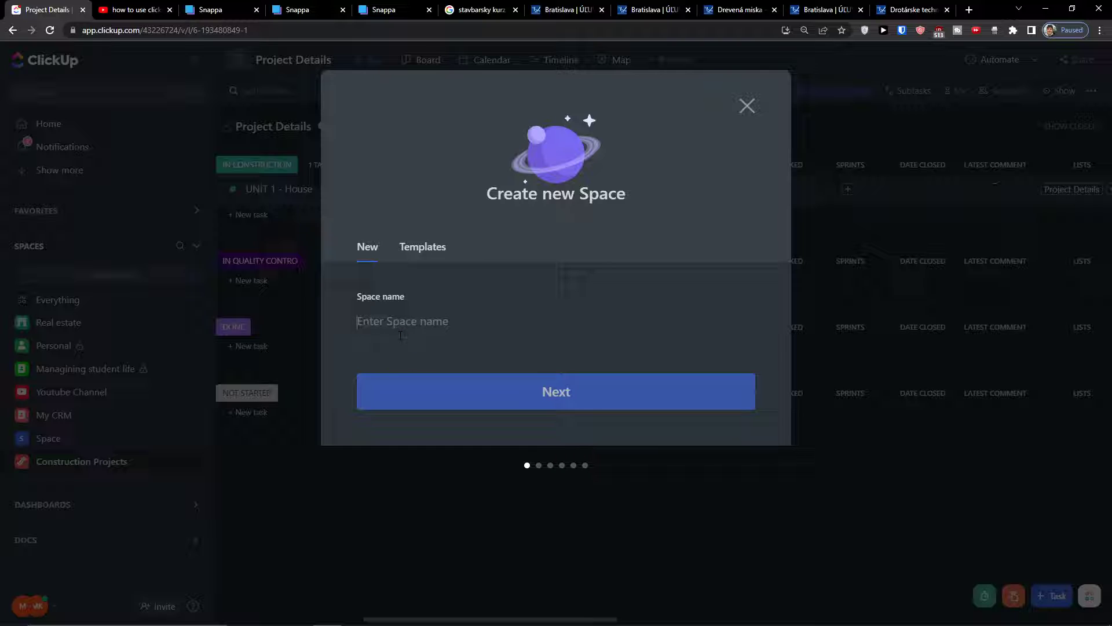
pyautogui.write('Pr')
pyautogui.press('BackSpace')
pyautogui.press('BackSpace')
pyautogui.write('Project Managemem')
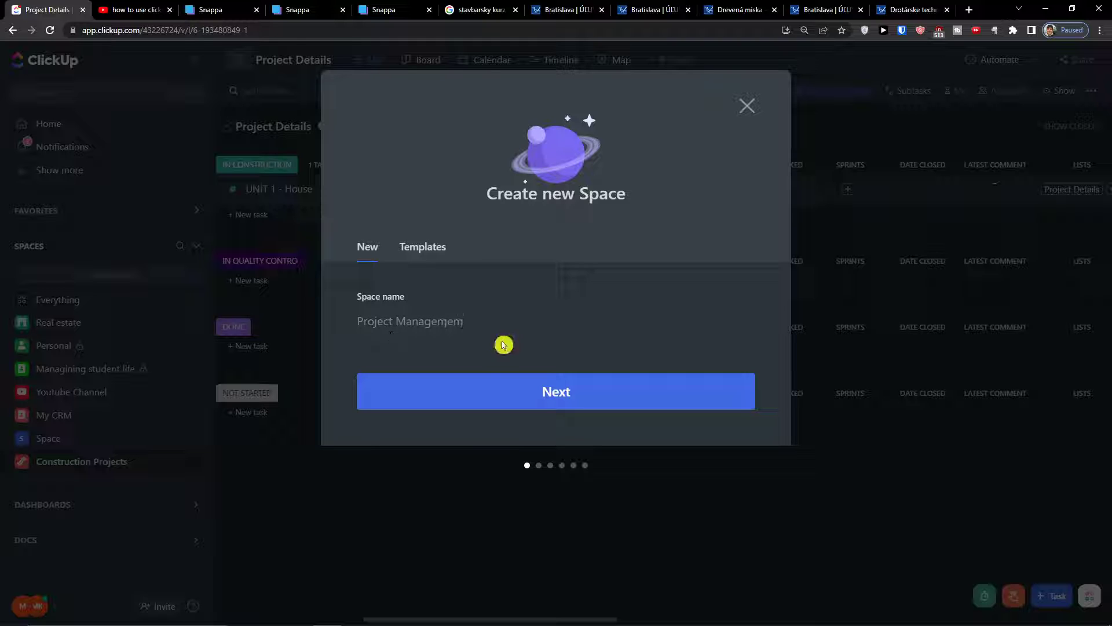
pyautogui.click(481, 393)
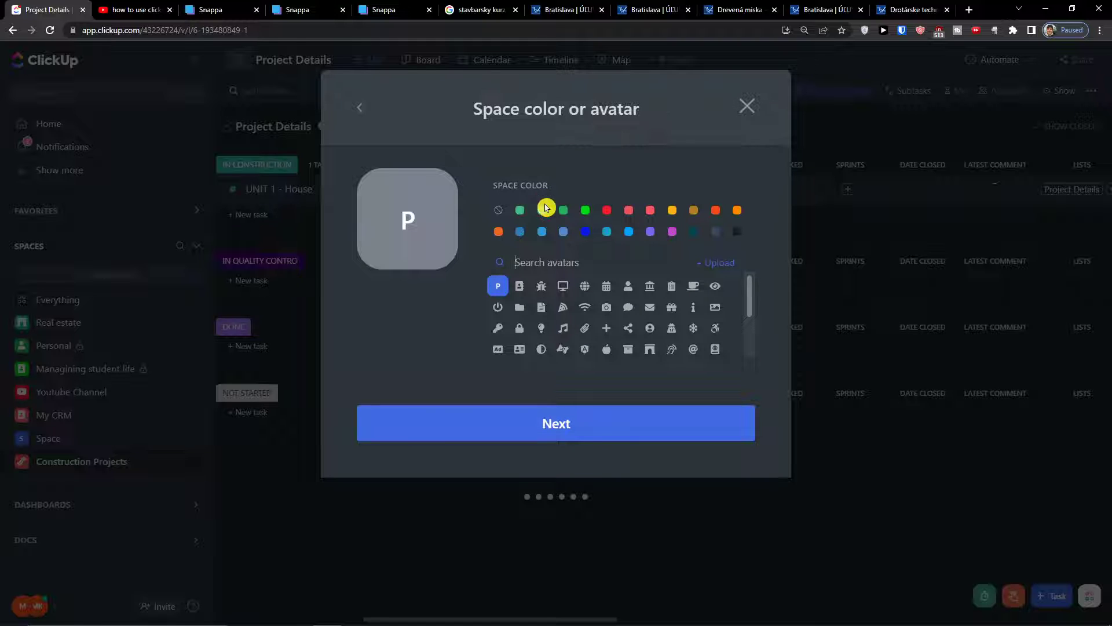
# Step: Give the new Space a coral red color and the pizza slice avatar
pyautogui.click(650, 211)
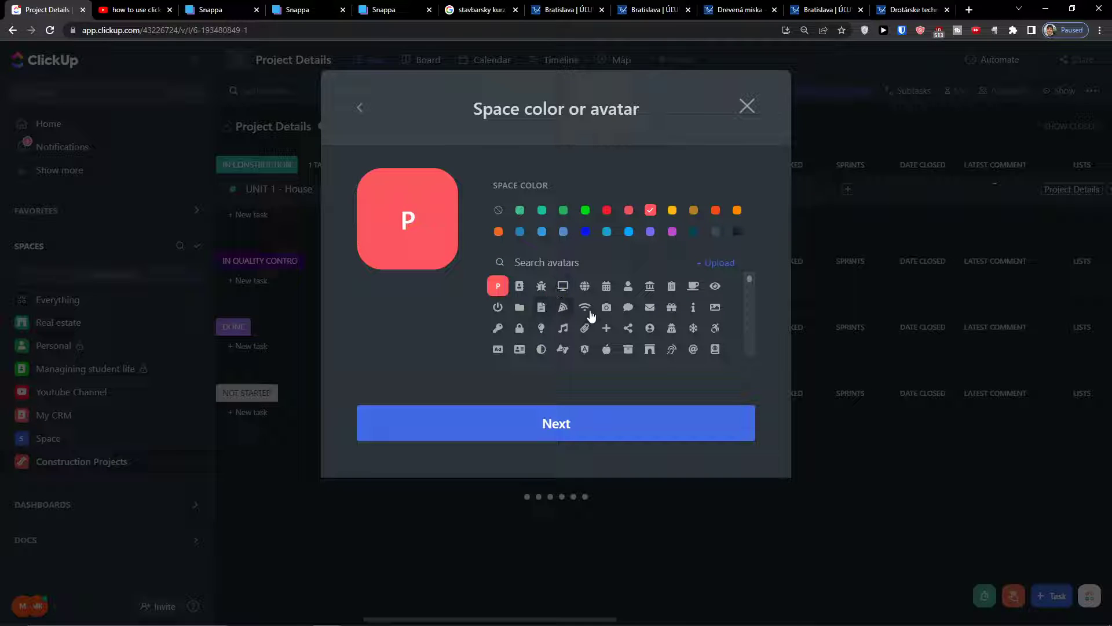
pyautogui.click(560, 314)
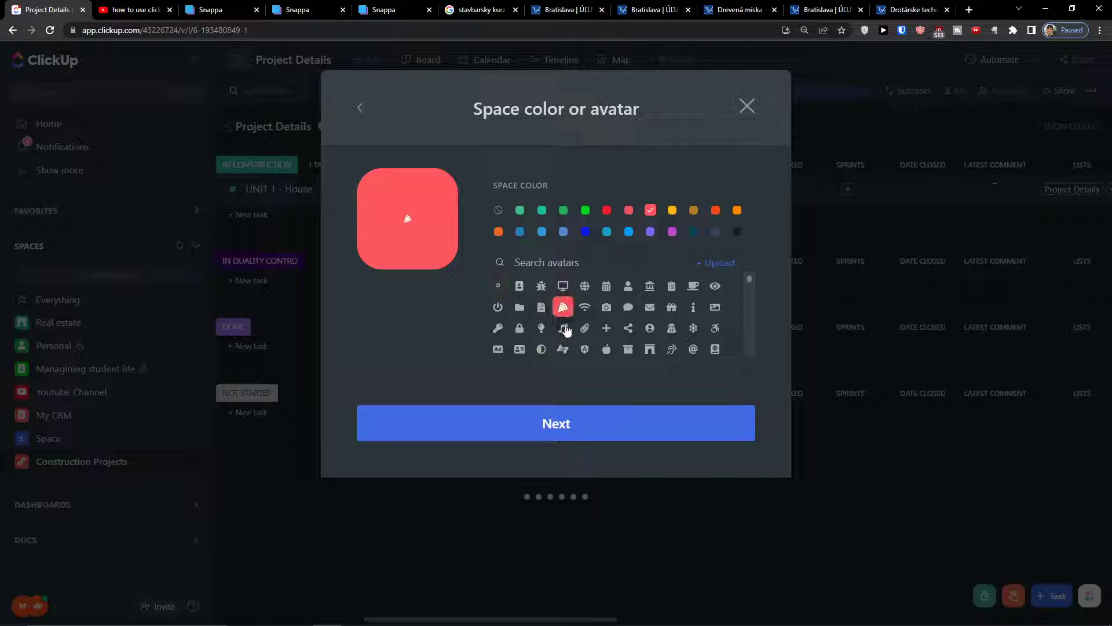
pyautogui.click(542, 419)
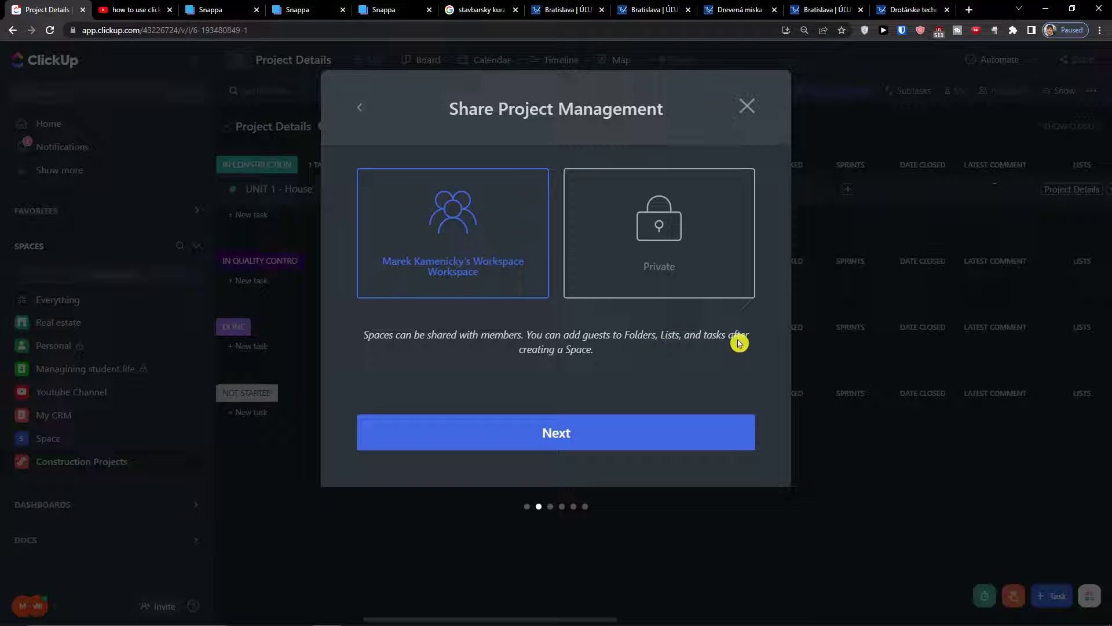
# Step: Compare the private sharing option, but keep the Space shared with the whole workspace
pyautogui.click(637, 238)
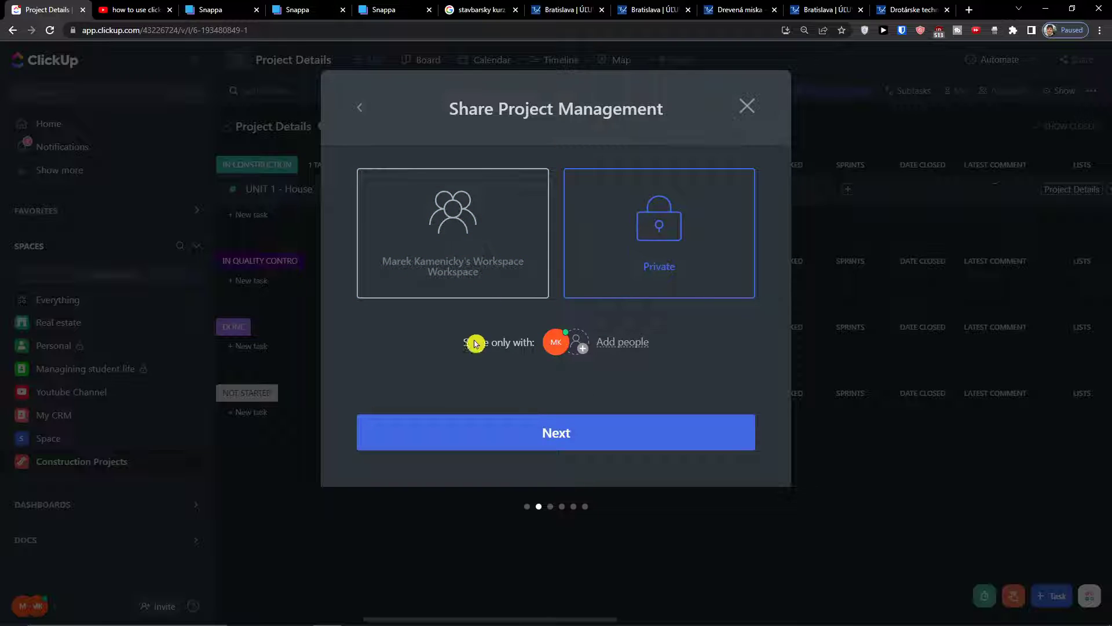
pyautogui.click(507, 274)
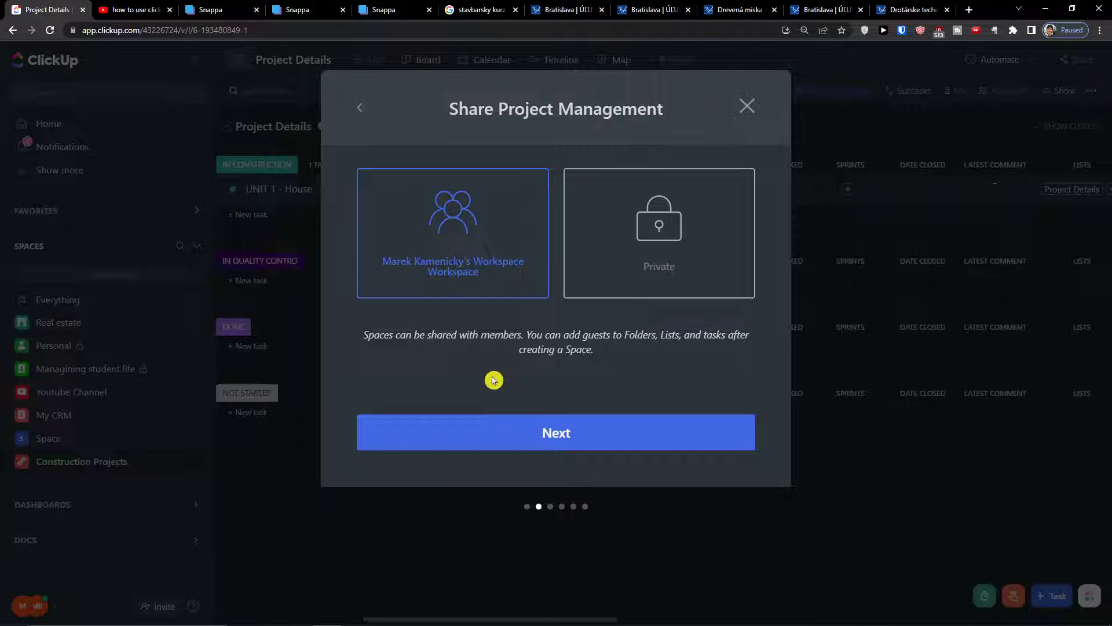
pyautogui.click(538, 432)
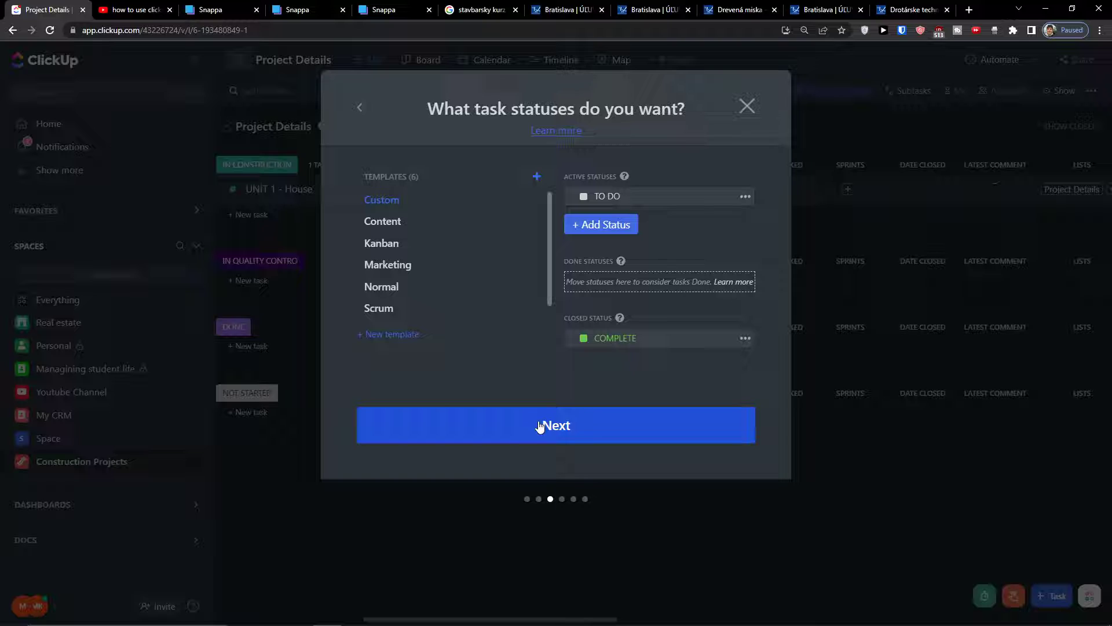
# Step: Look through the Content, Kanban, Marketing, Normal and Scrum status templates and settle on Custom for the Space
pyautogui.click(385, 222)
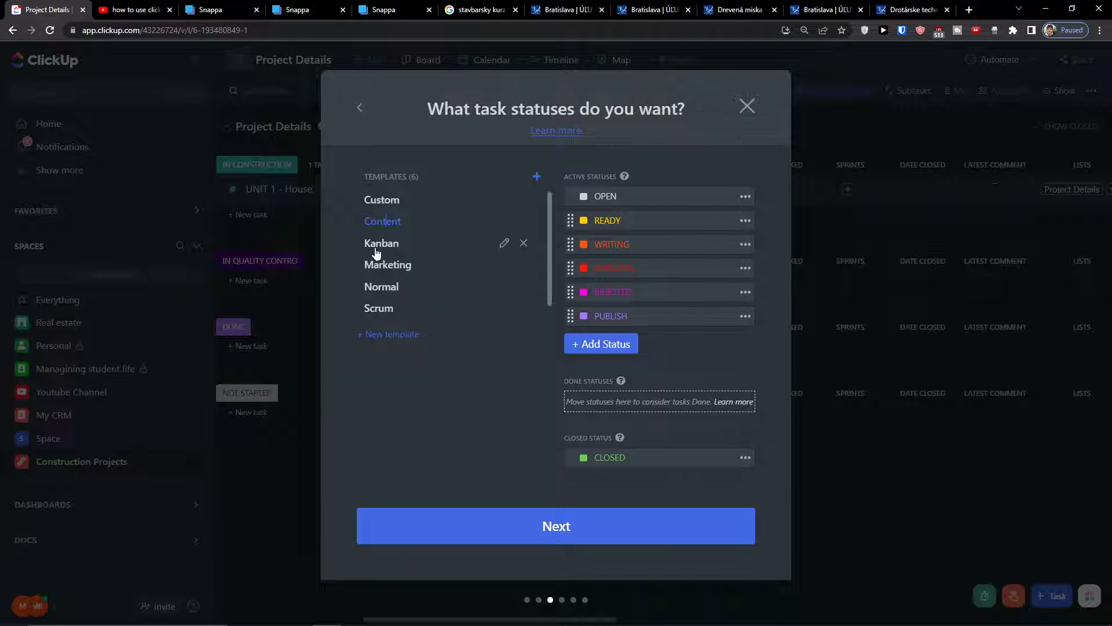
pyautogui.click(377, 250)
pyautogui.click(380, 270)
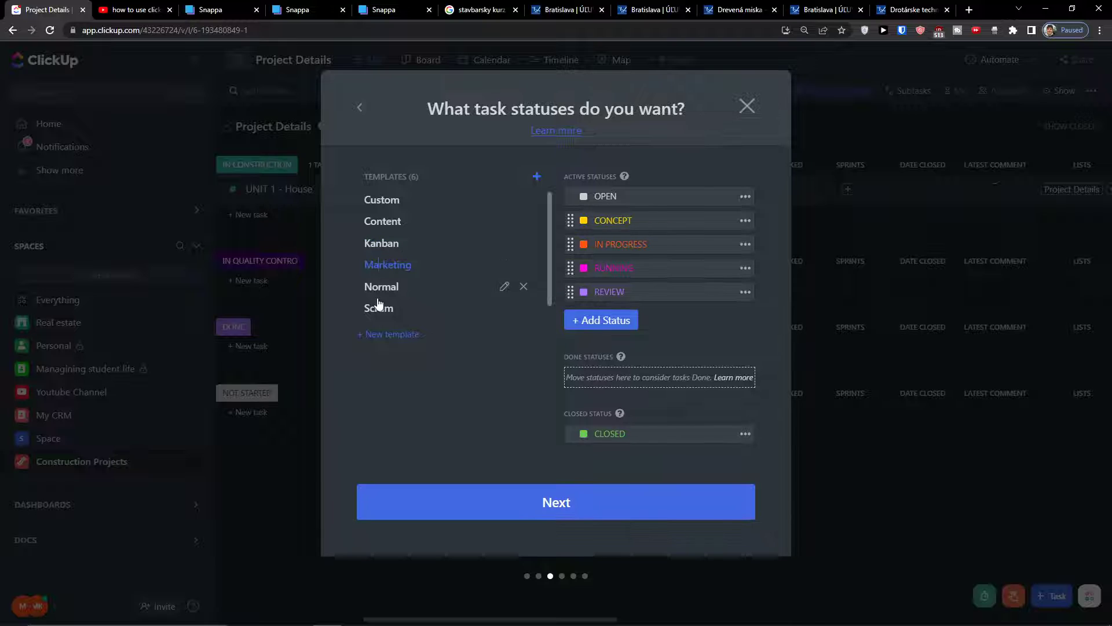
pyautogui.click(378, 288)
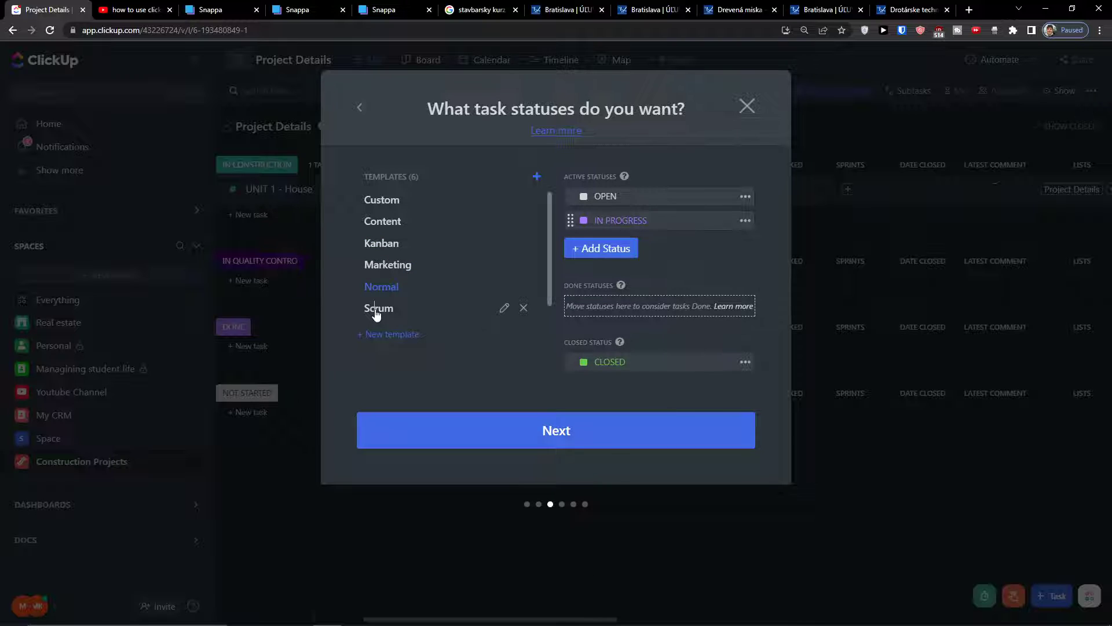
pyautogui.click(377, 309)
pyautogui.click(383, 199)
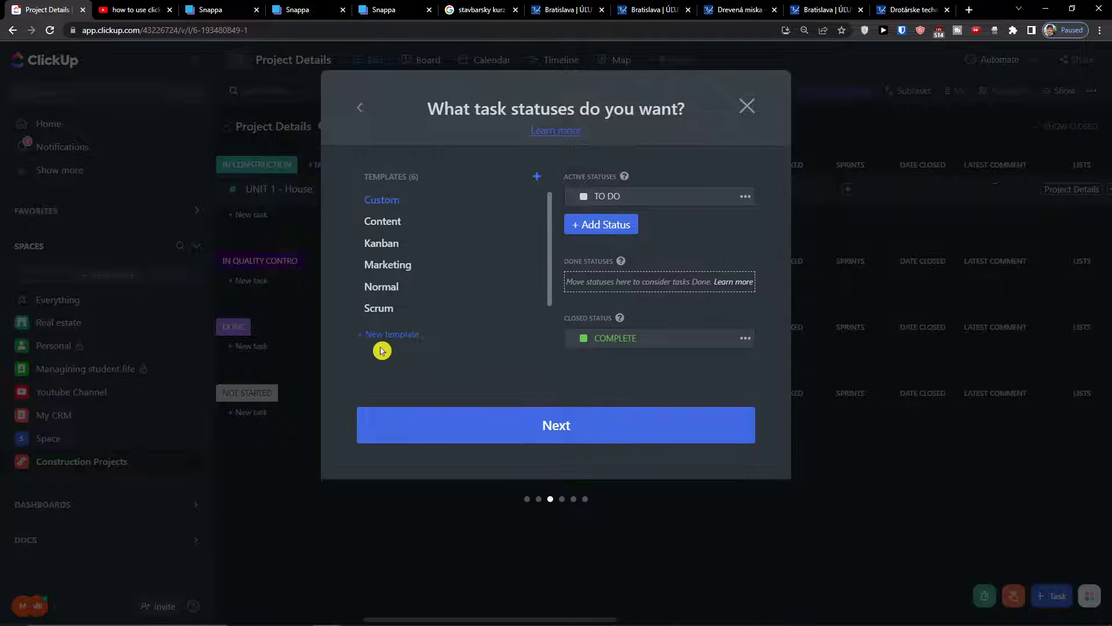
pyautogui.click(550, 434)
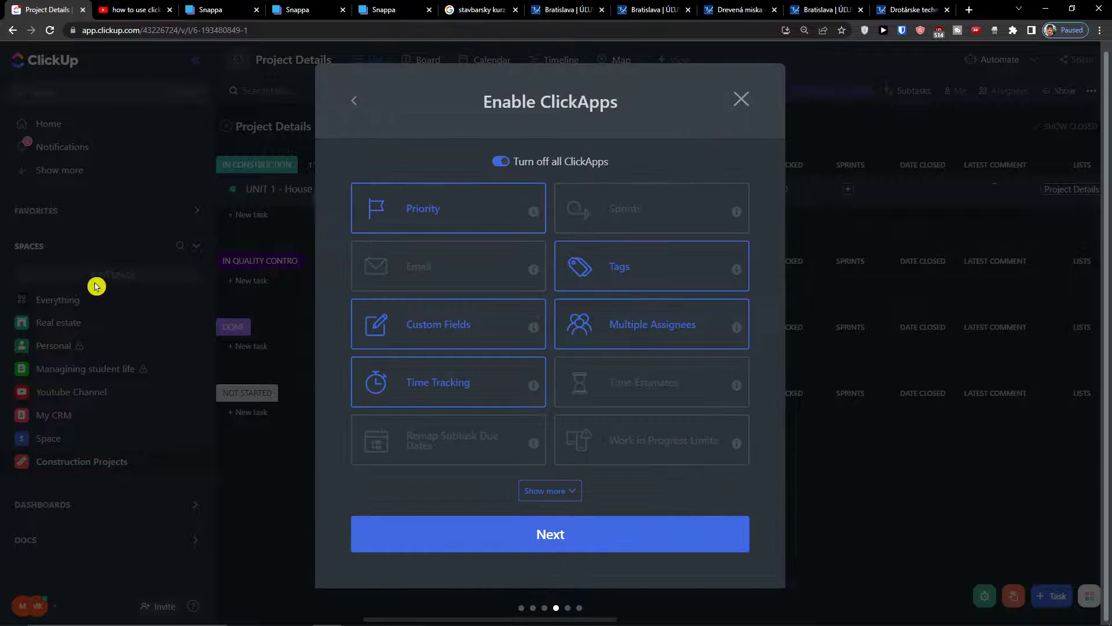
# Step: Review the full list of ClickApps and enable Email in addition to the preselected ones
pyautogui.click(542, 490)
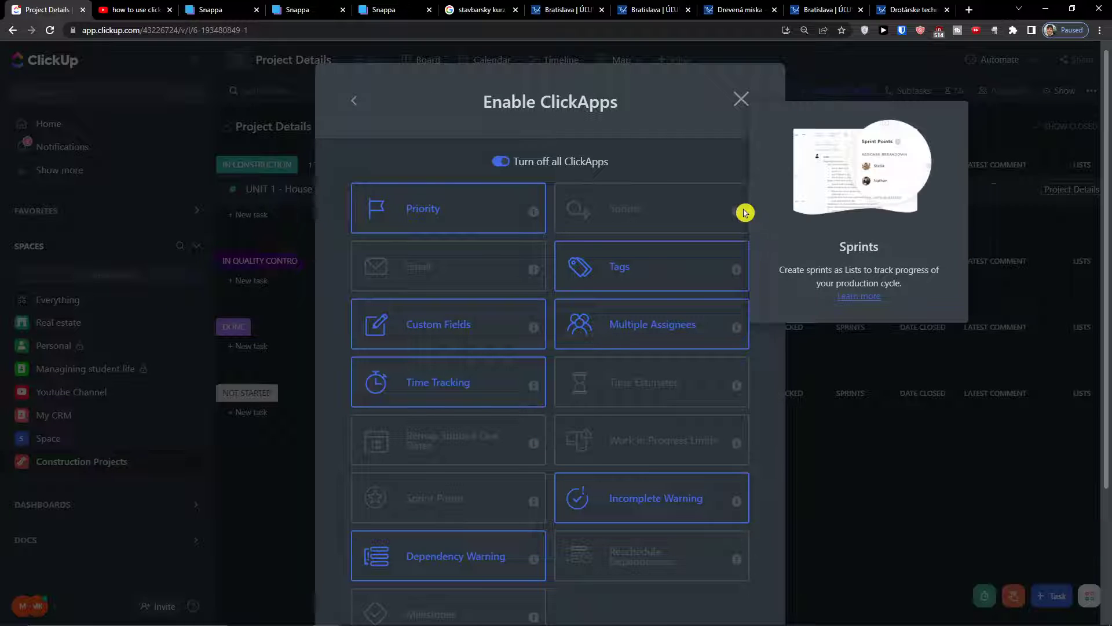
pyautogui.moveTo(538, 268)
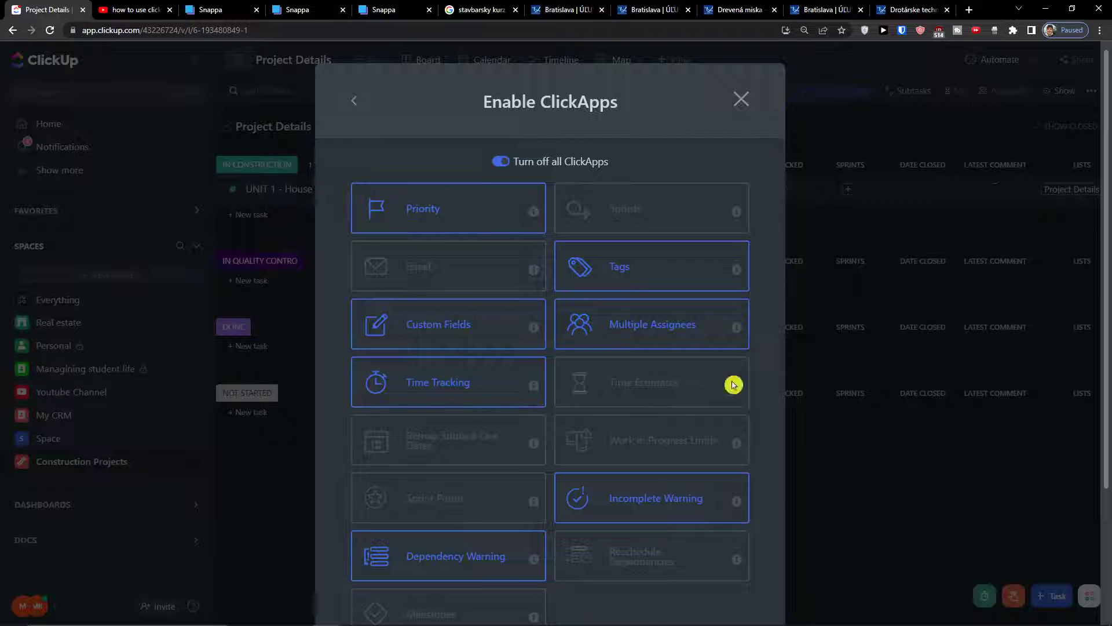
pyautogui.click(473, 267)
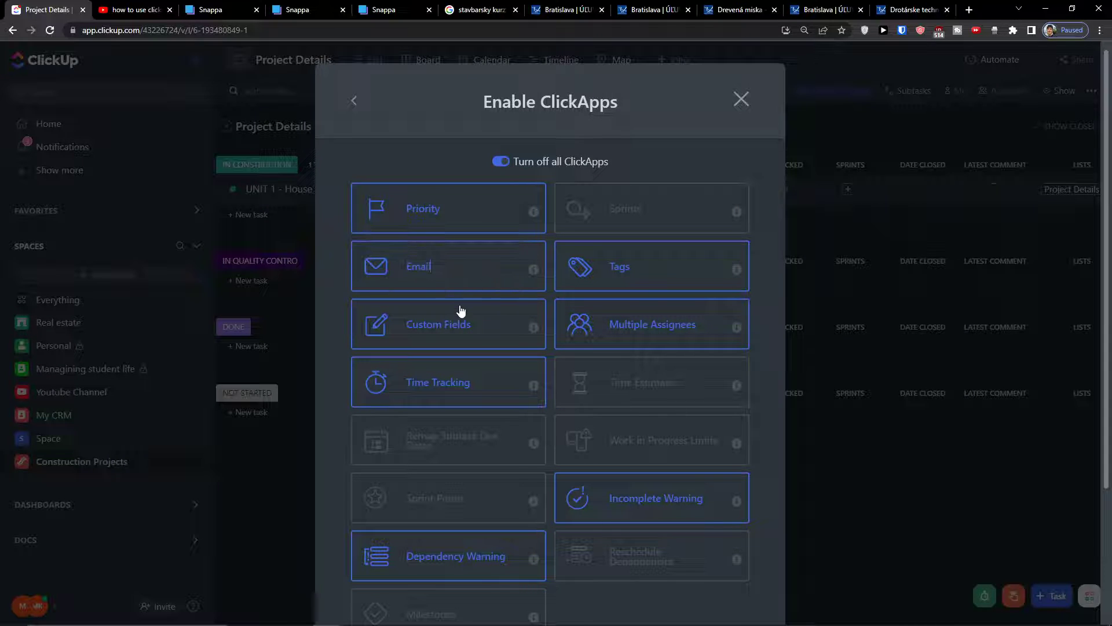
pyautogui.moveTo(537, 329)
pyautogui.moveTo(732, 390)
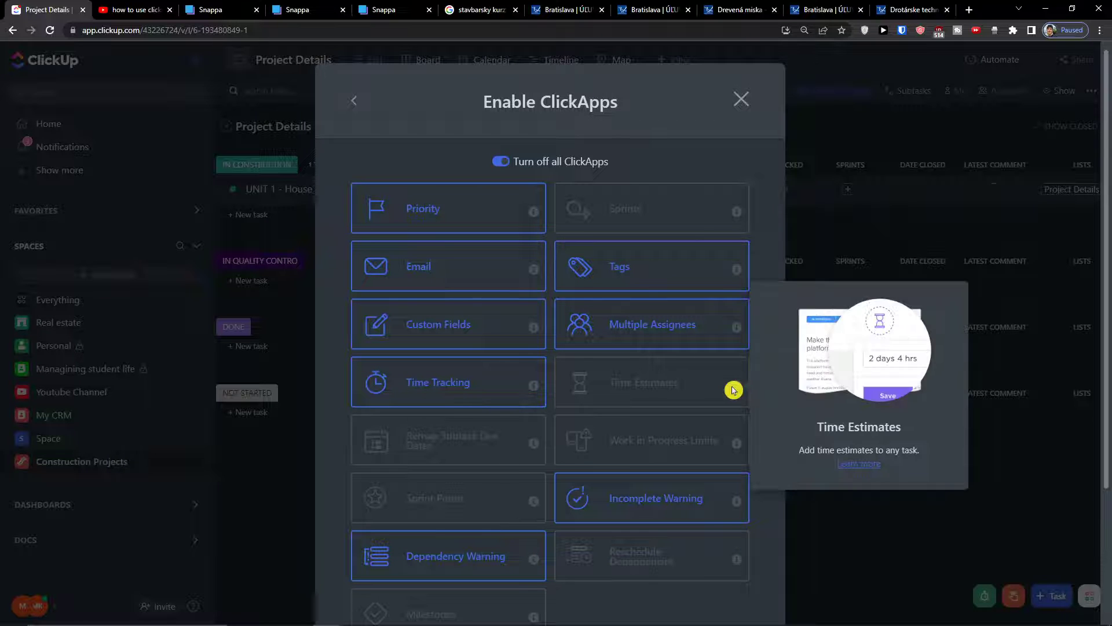
pyautogui.scroll(-3, 670, 422)
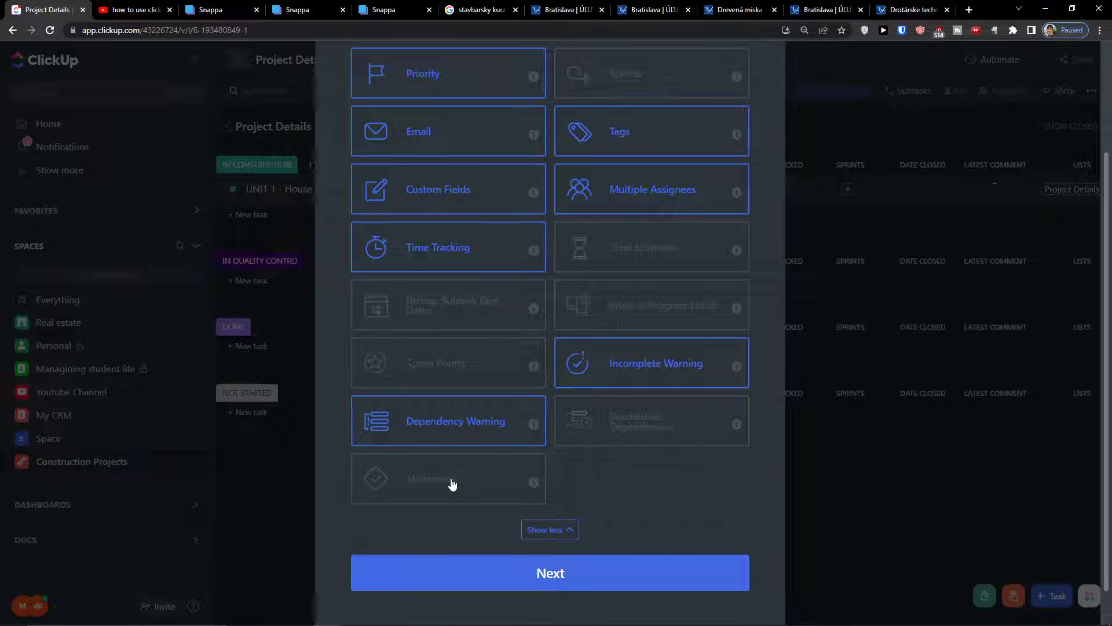
pyautogui.scroll(3, 452, 485)
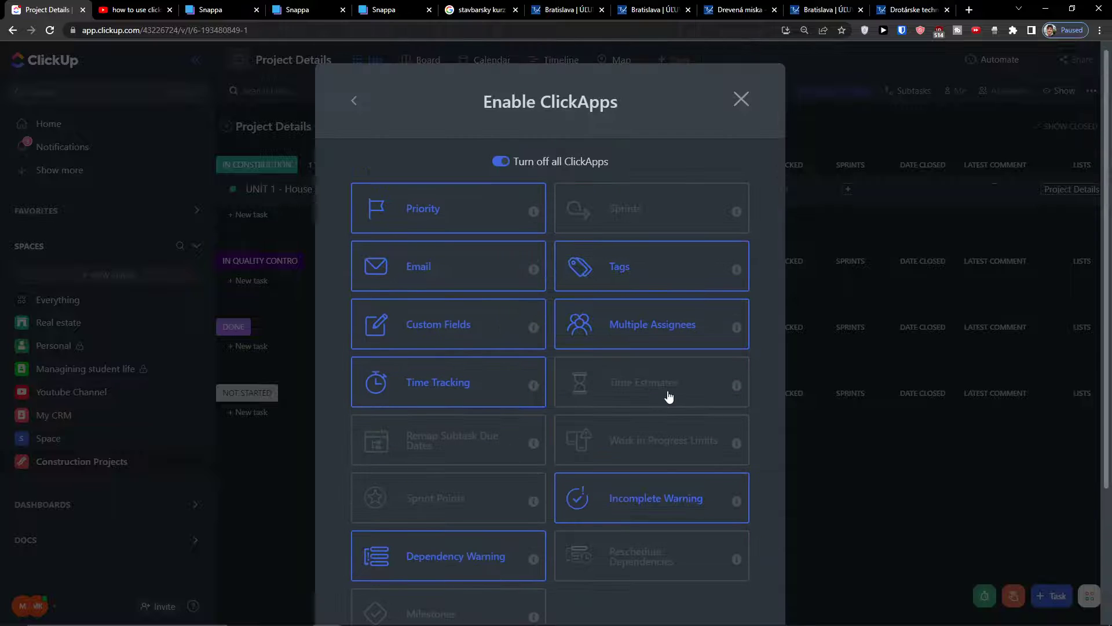
pyautogui.scroll(-3, 562, 498)
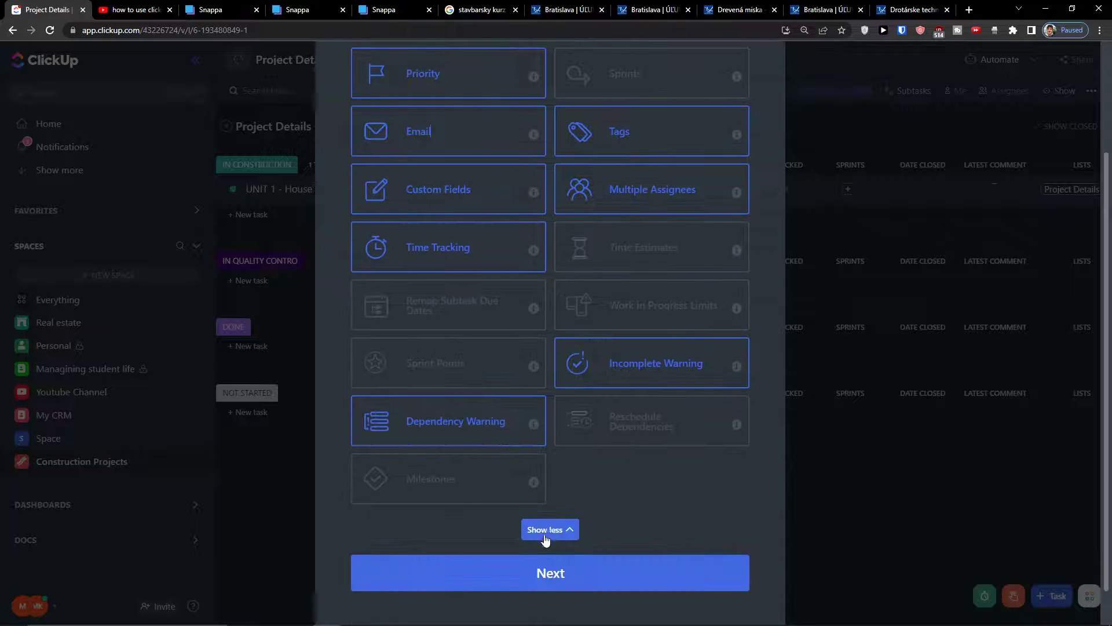
pyautogui.click(540, 560)
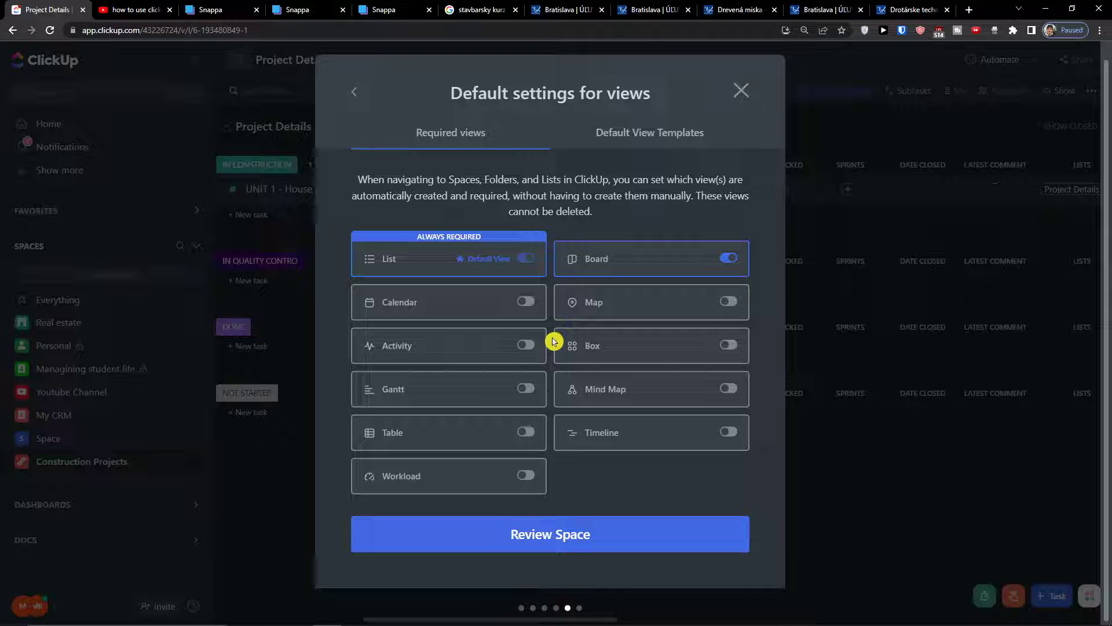
# Step: Add Calendar, Timeline and Table to the Space's required views and create the Space
pyautogui.click(525, 301)
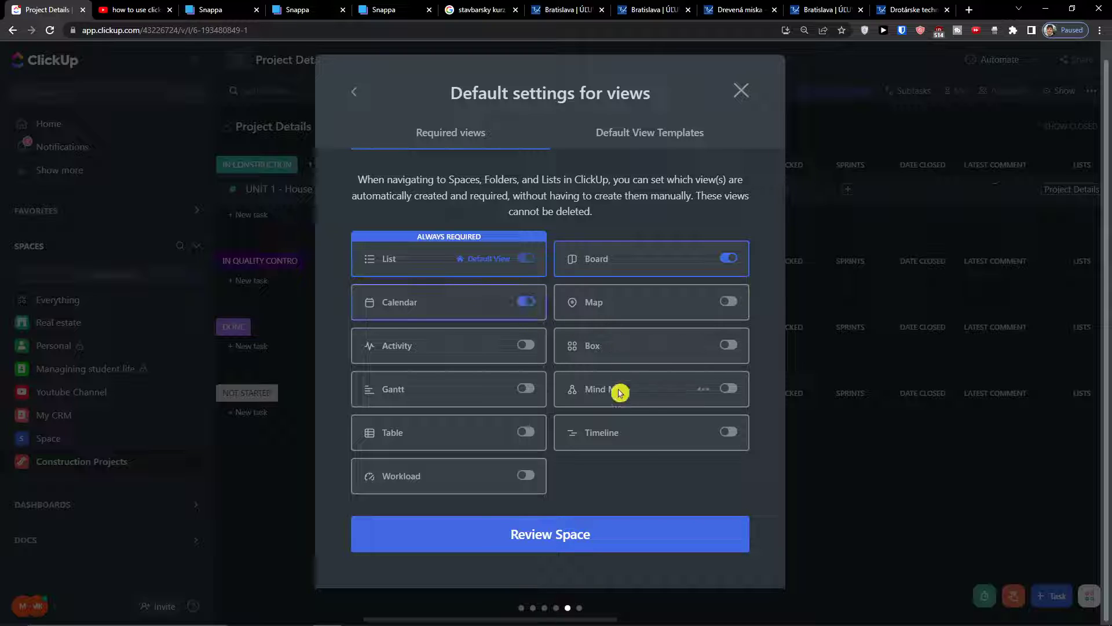
pyautogui.click(727, 433)
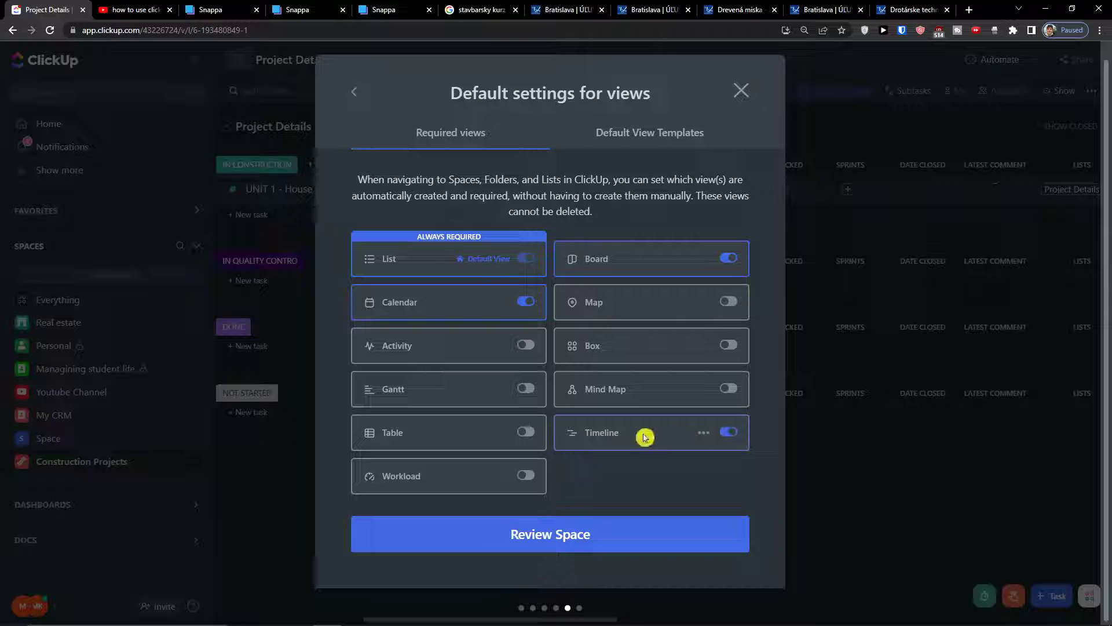
pyautogui.click(524, 433)
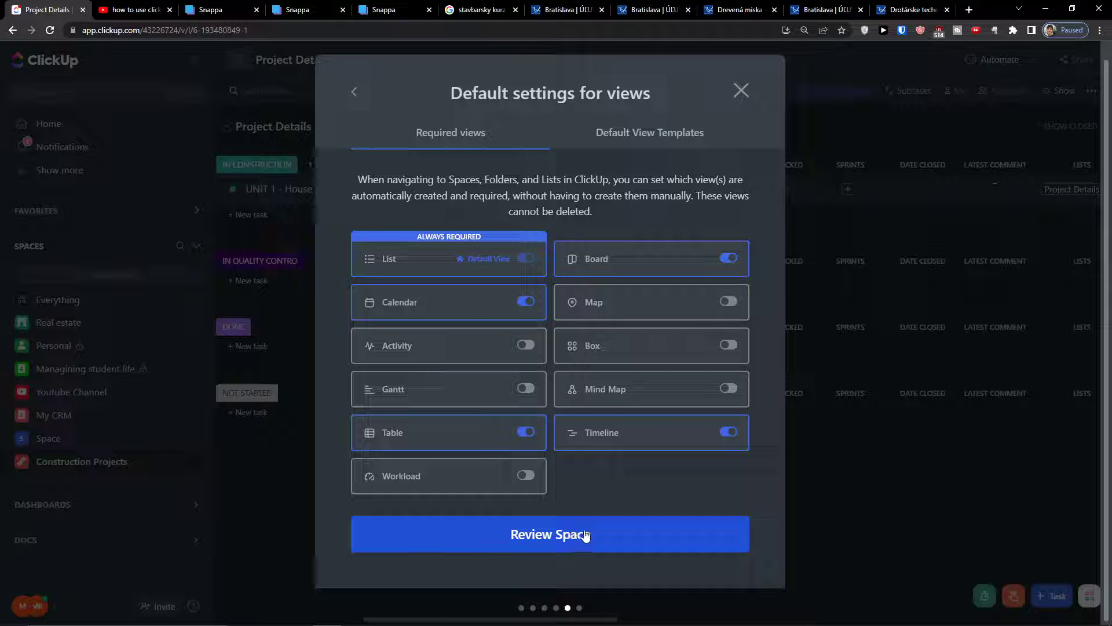
pyautogui.click(586, 534)
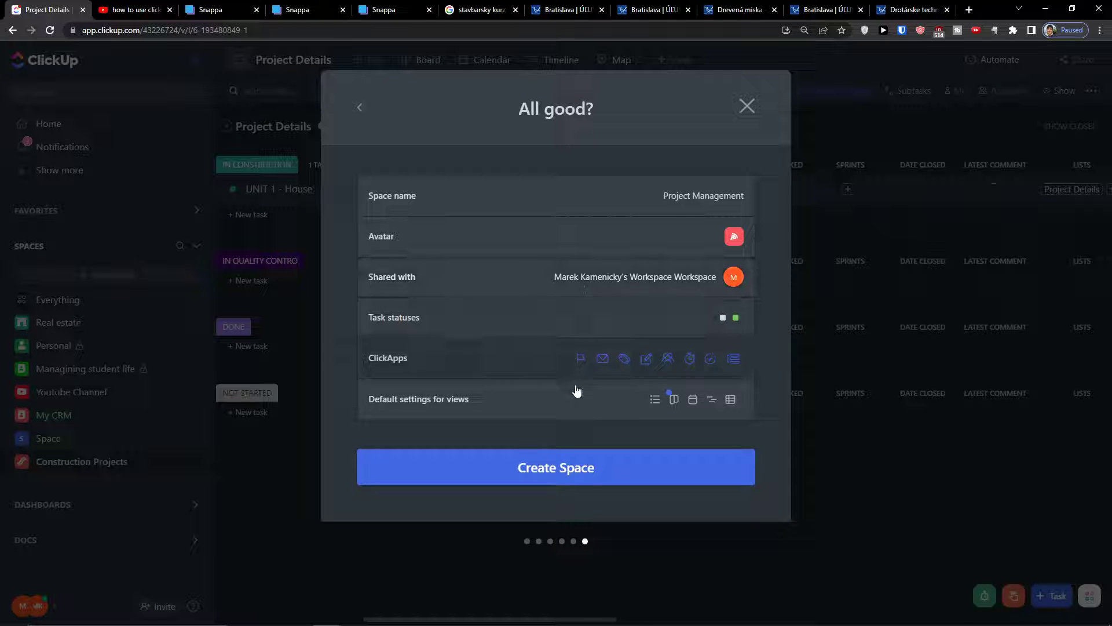
pyautogui.click(565, 472)
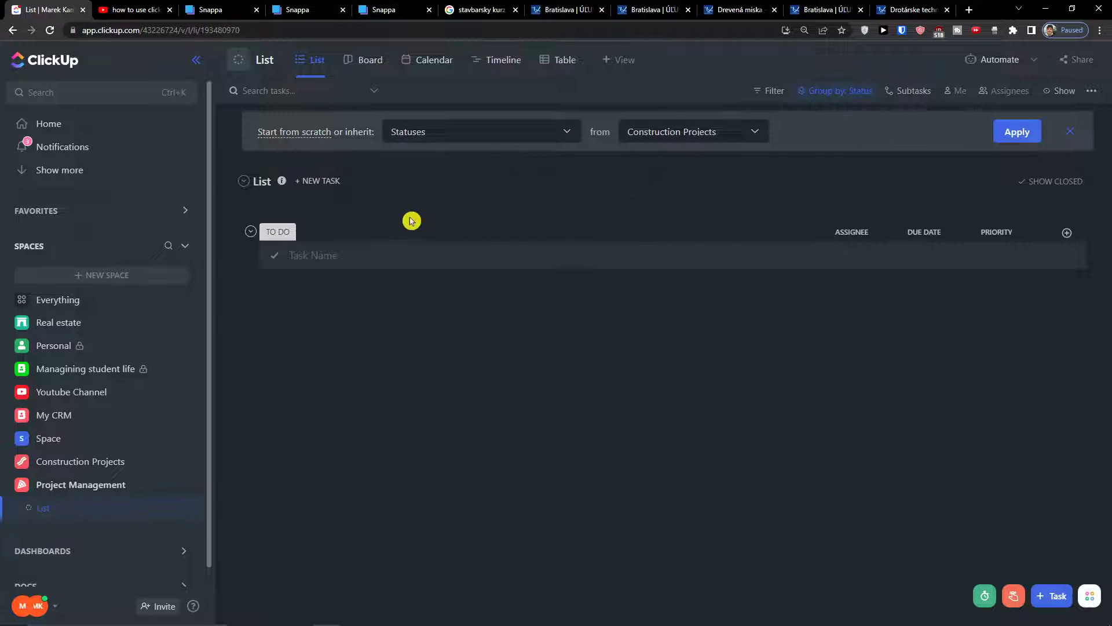
pyautogui.click(1071, 132)
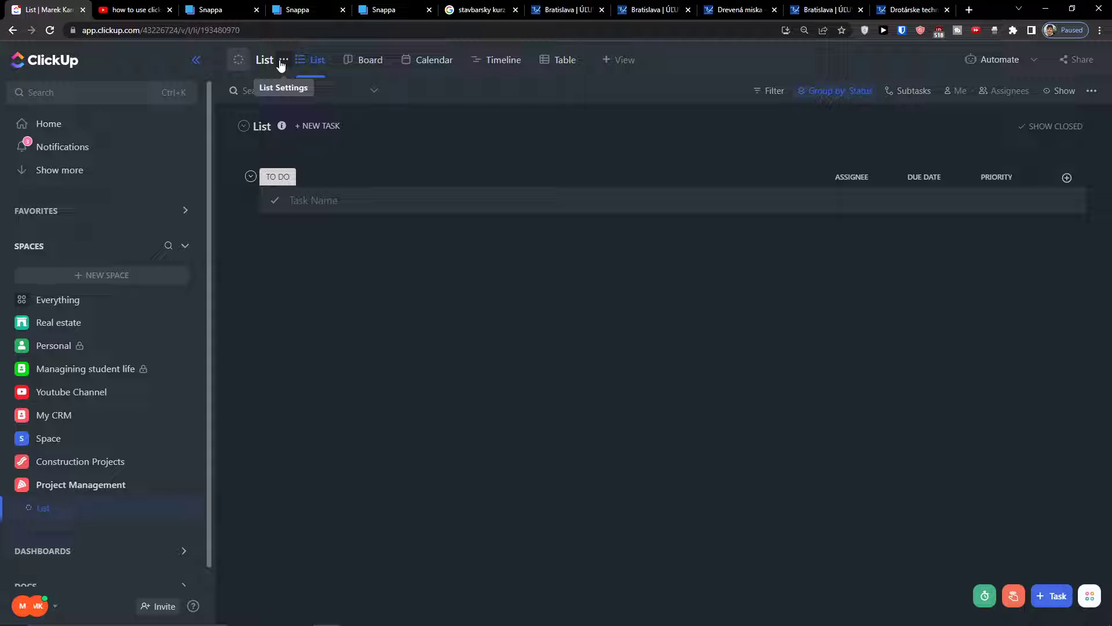
# Step: Switch the new List to custom statuses and rename its first active status to LAUNCH
pyautogui.click(283, 61)
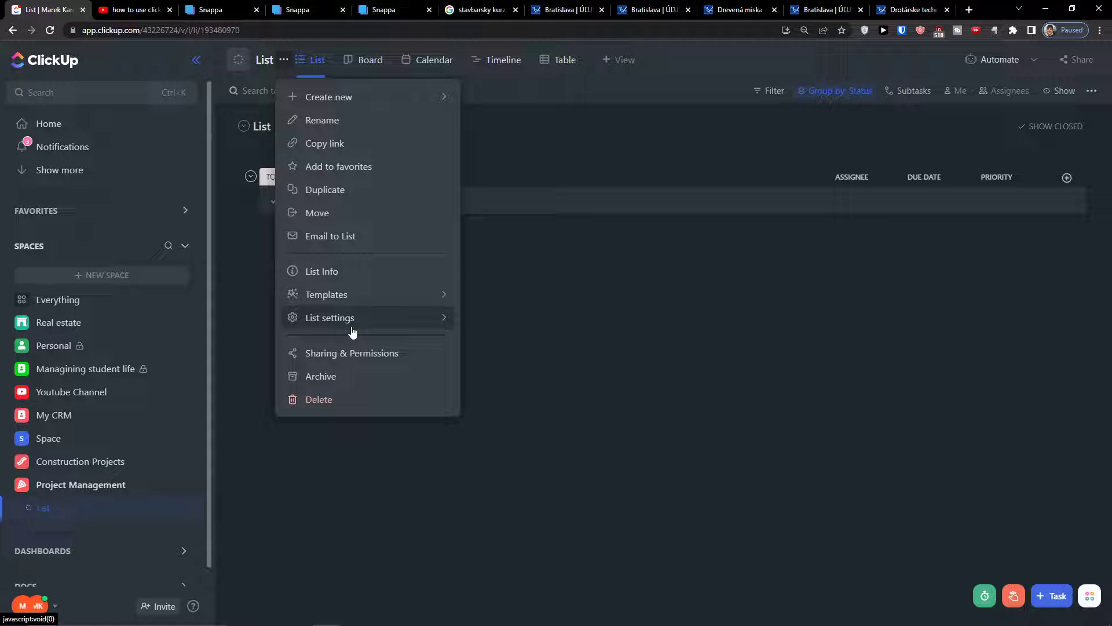
pyautogui.moveTo(352, 328)
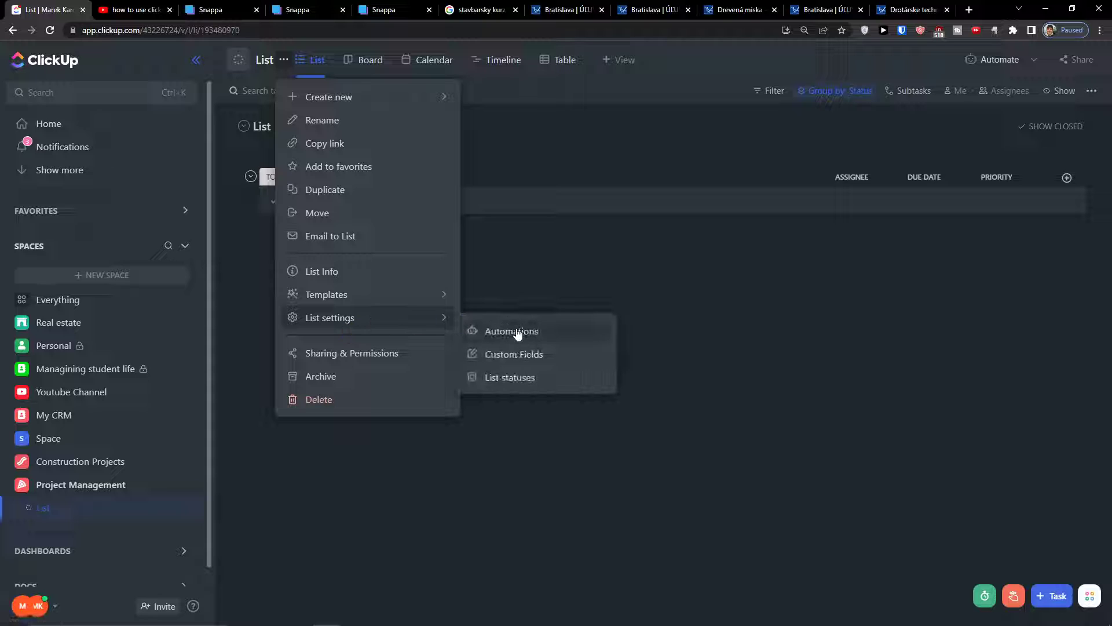
pyautogui.click(498, 376)
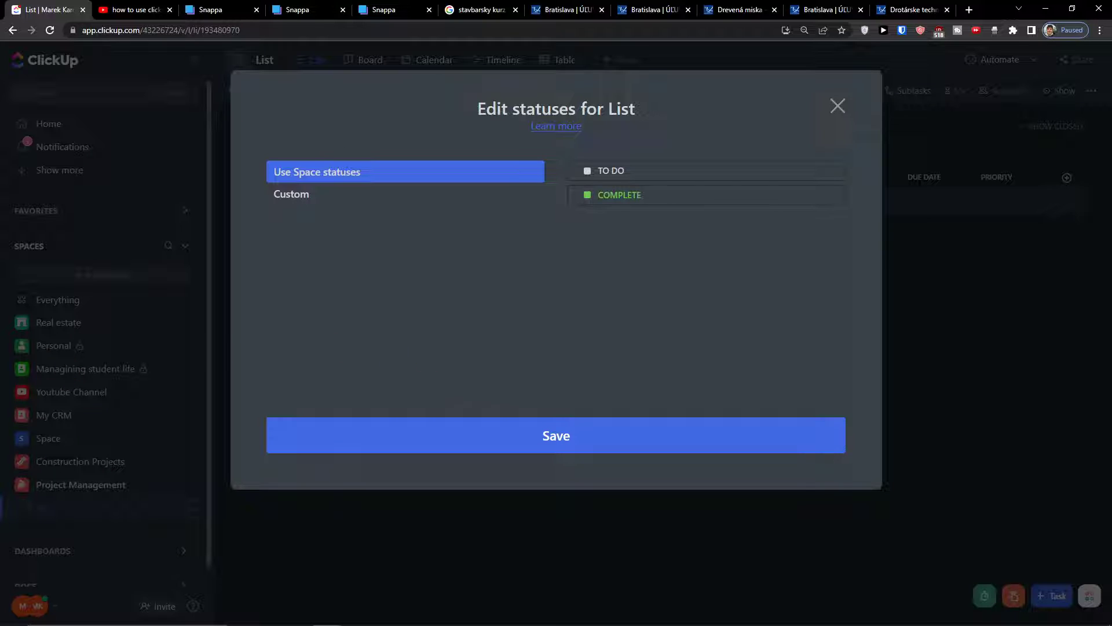
pyautogui.click(390, 200)
pyautogui.click(631, 195)
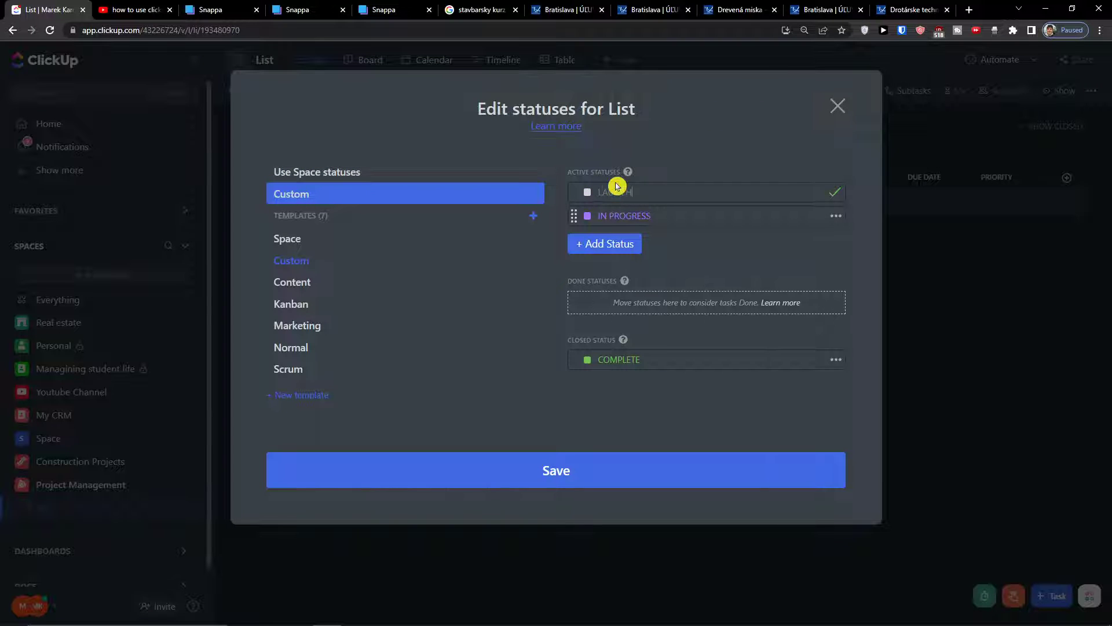
# Step: Rename the IN PROGRESS status to EXECUTION and add a third active status named PLANNING
pyautogui.click(622, 216)
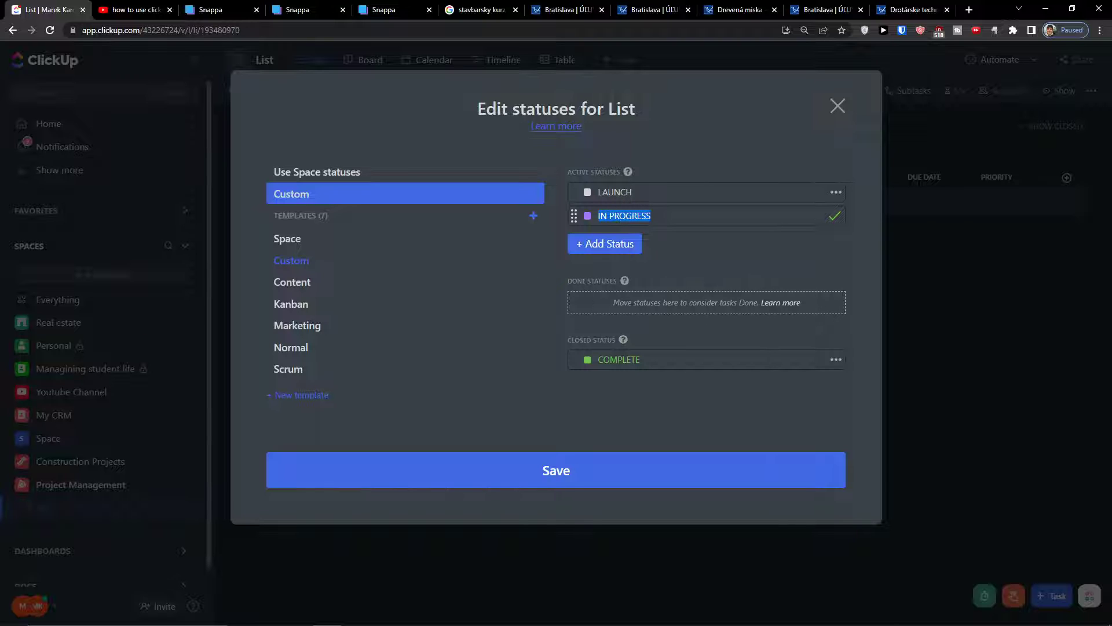
pyautogui.write('EXECUTION')
pyautogui.click(624, 246)
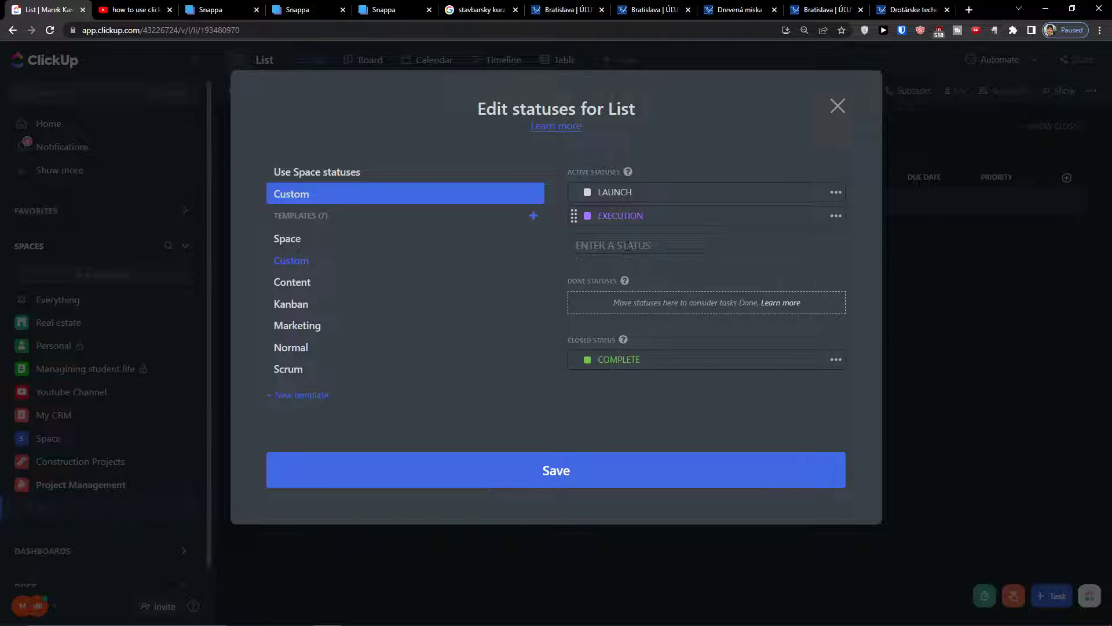
pyautogui.write('PLANNING')
pyautogui.press('Return')
pyautogui.click(756, 263)
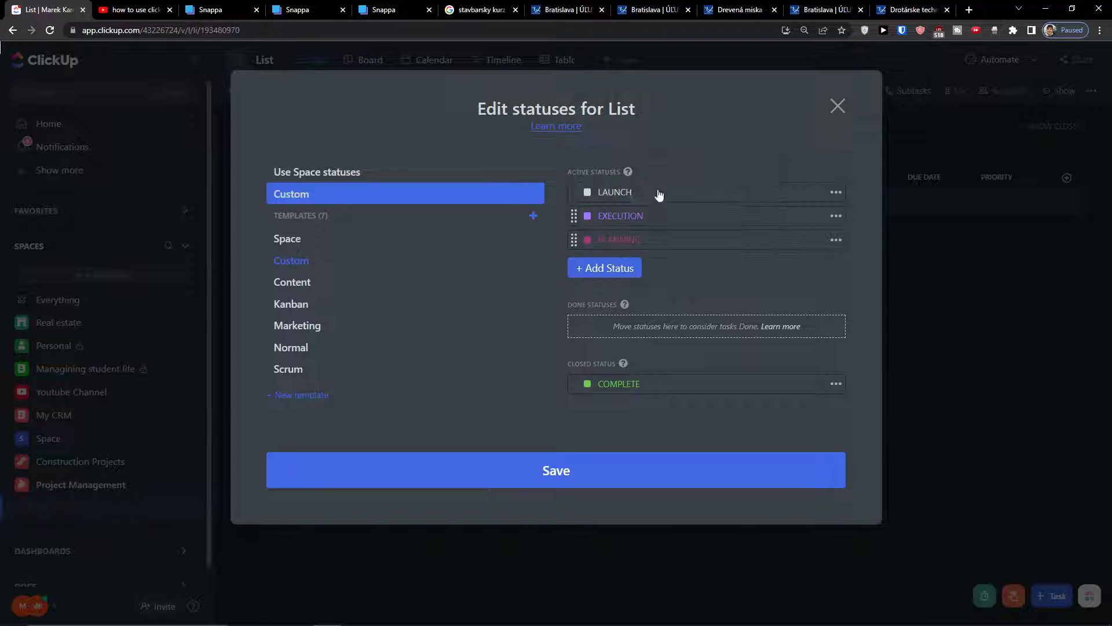
# Step: Colour the PLANNING status green and the LAUNCH status blue, and save the List's statuses
pyautogui.click(590, 243)
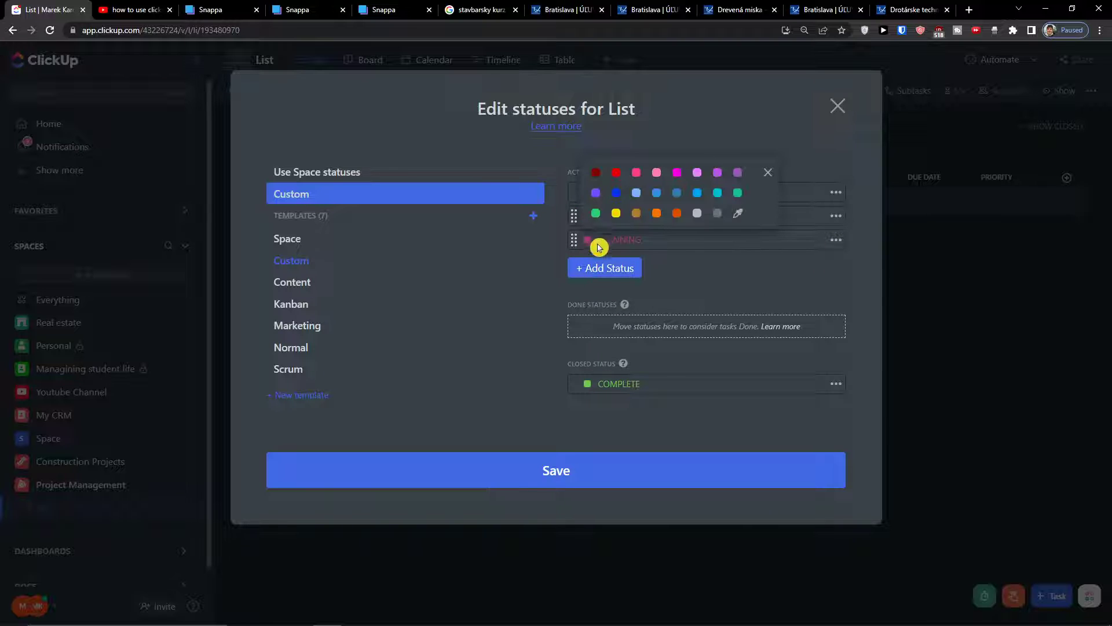
pyautogui.click(596, 213)
pyautogui.click(680, 268)
pyautogui.click(587, 191)
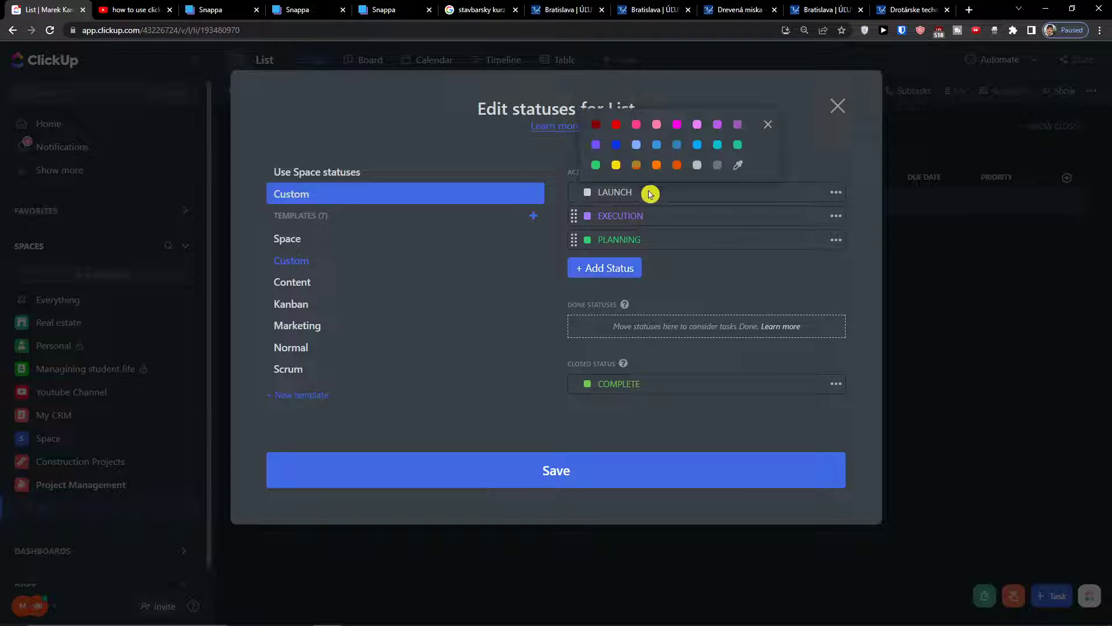
pyautogui.click(616, 144)
pyautogui.click(493, 366)
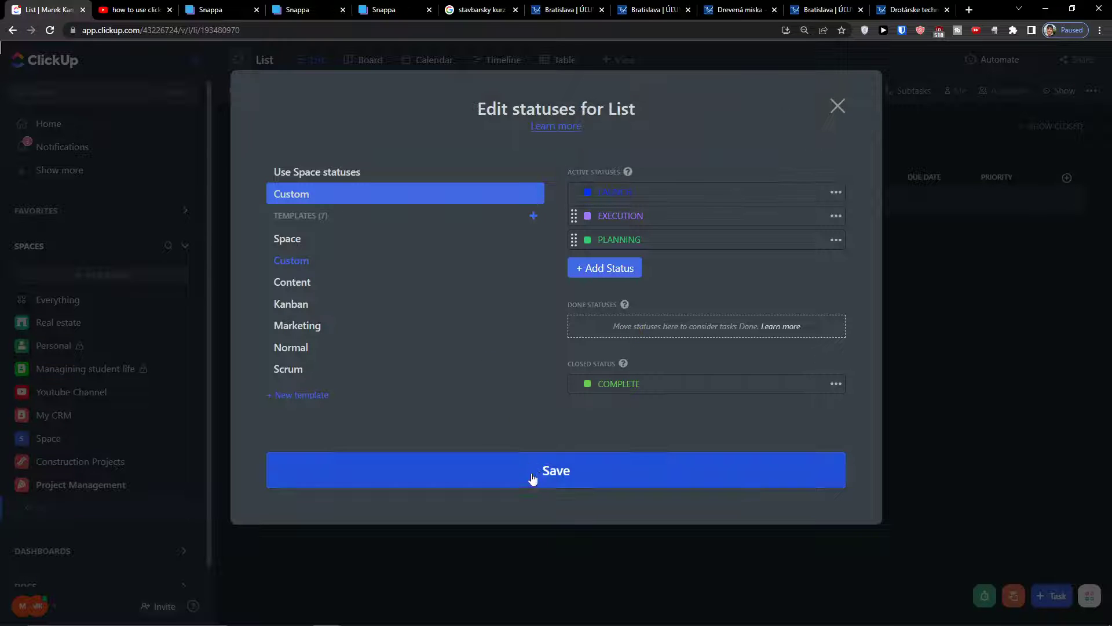
pyautogui.click(533, 475)
pyautogui.click(852, 221)
pyautogui.click(838, 106)
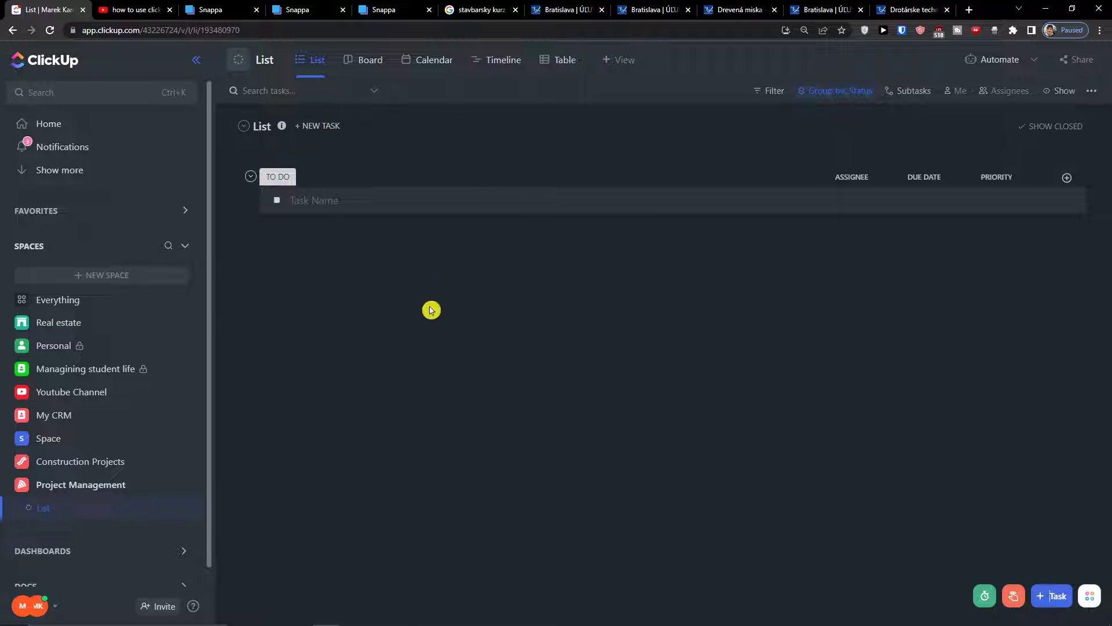
# Step: Turn on the display of empty statuses in the List view
pyautogui.click(1070, 99)
pyautogui.click(1085, 312)
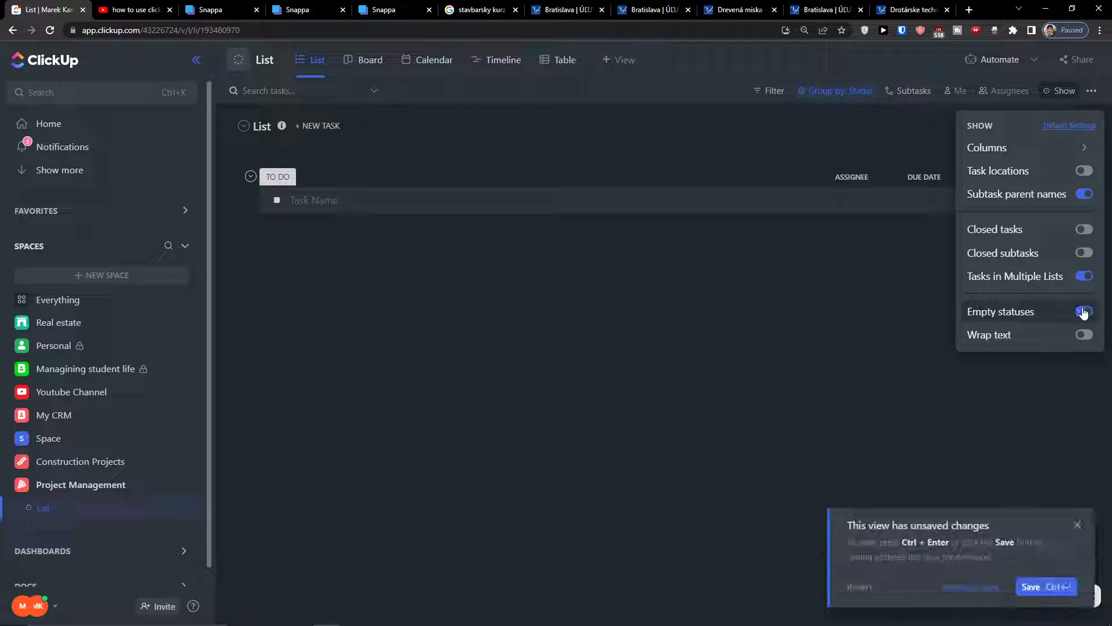
pyautogui.click(438, 292)
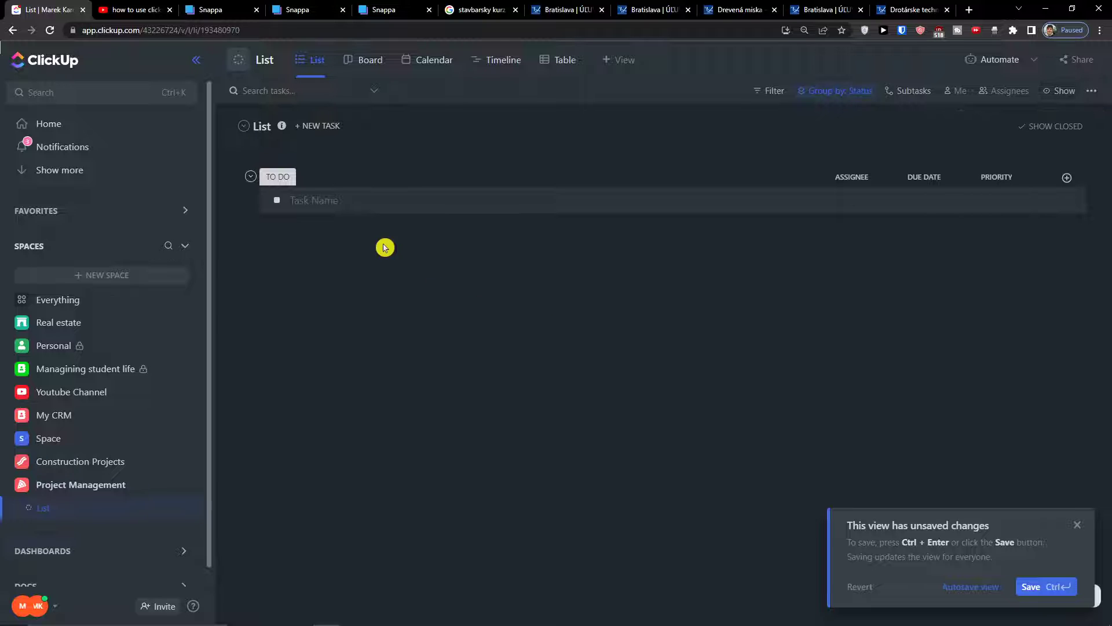
# Step: Reopen the List's status settings and check its custom active statuses
pyautogui.click(283, 61)
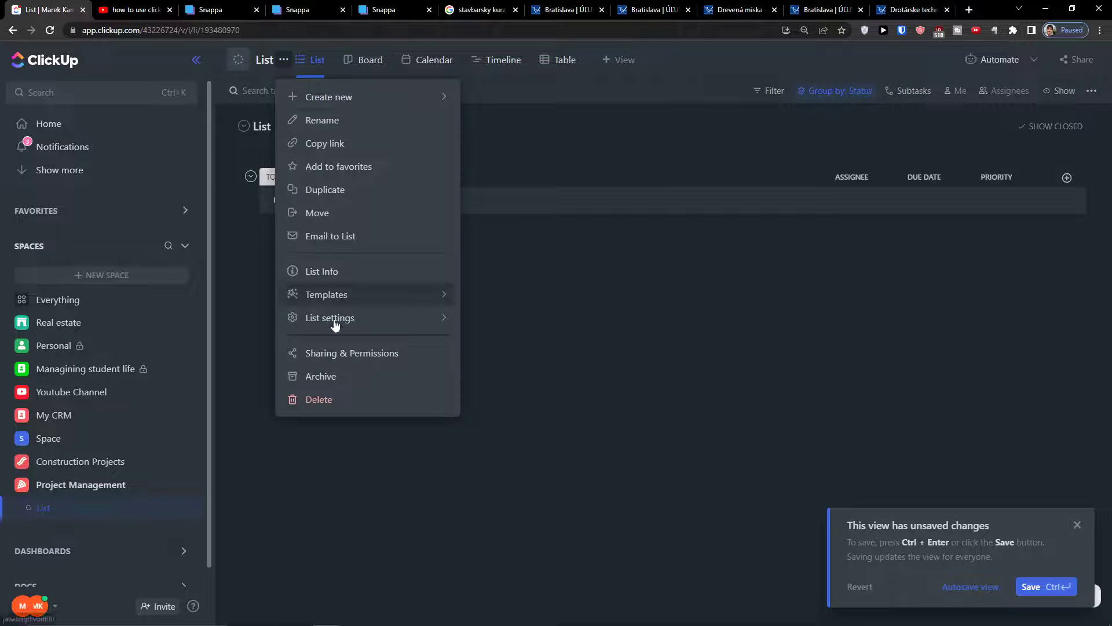
pyautogui.moveTo(332, 317)
pyautogui.click(491, 372)
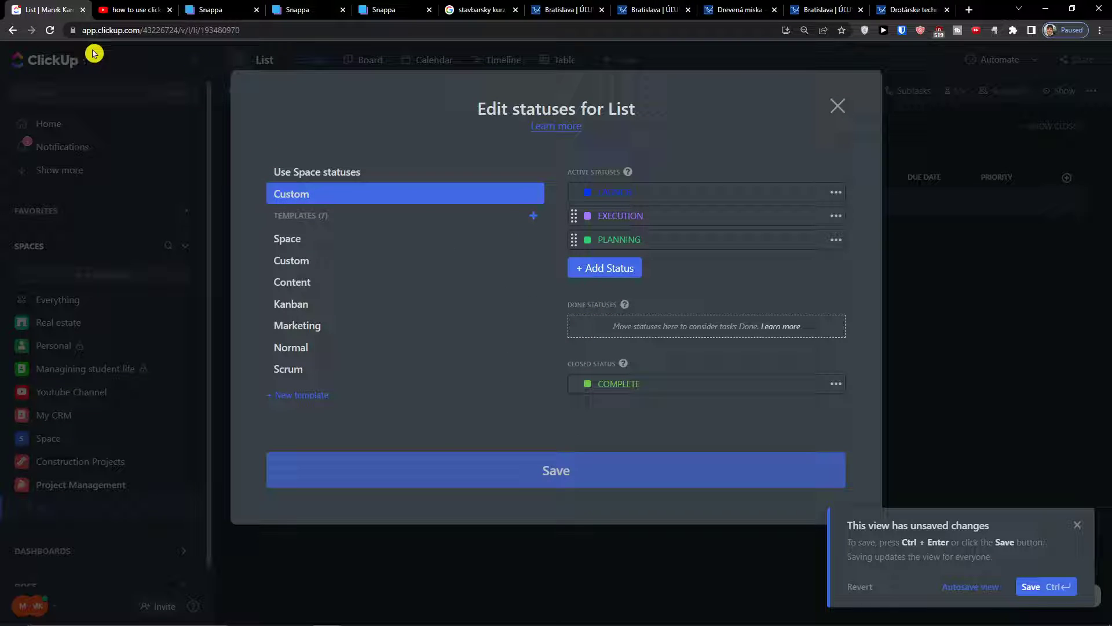
pyautogui.click(837, 109)
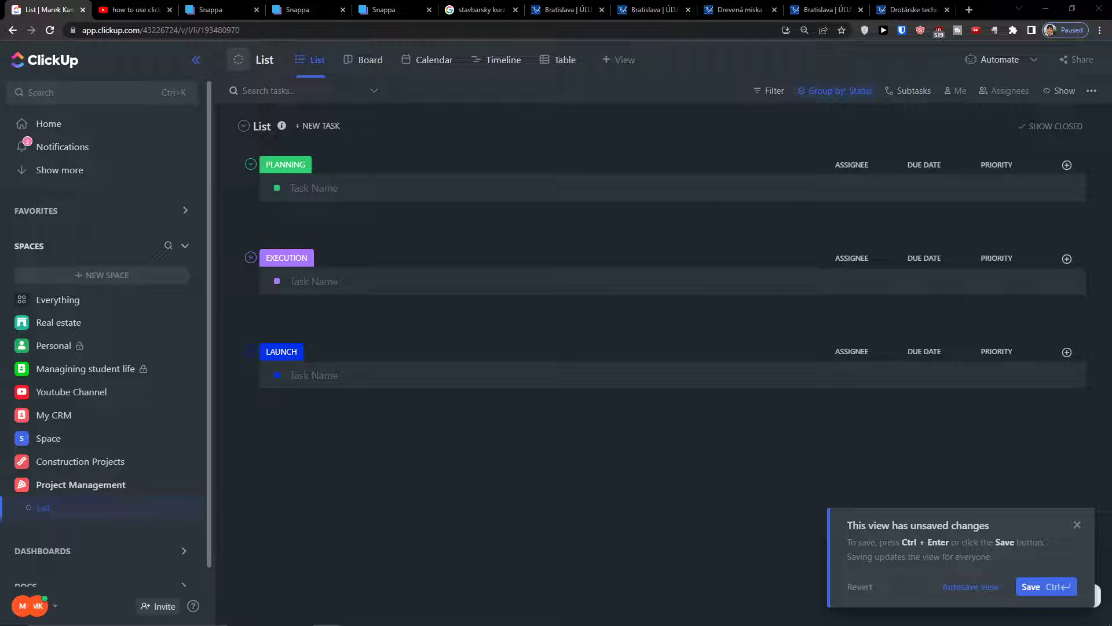
# Step: Add a task named "Create a video" under the PLANNING status
pyautogui.click(598, 188)
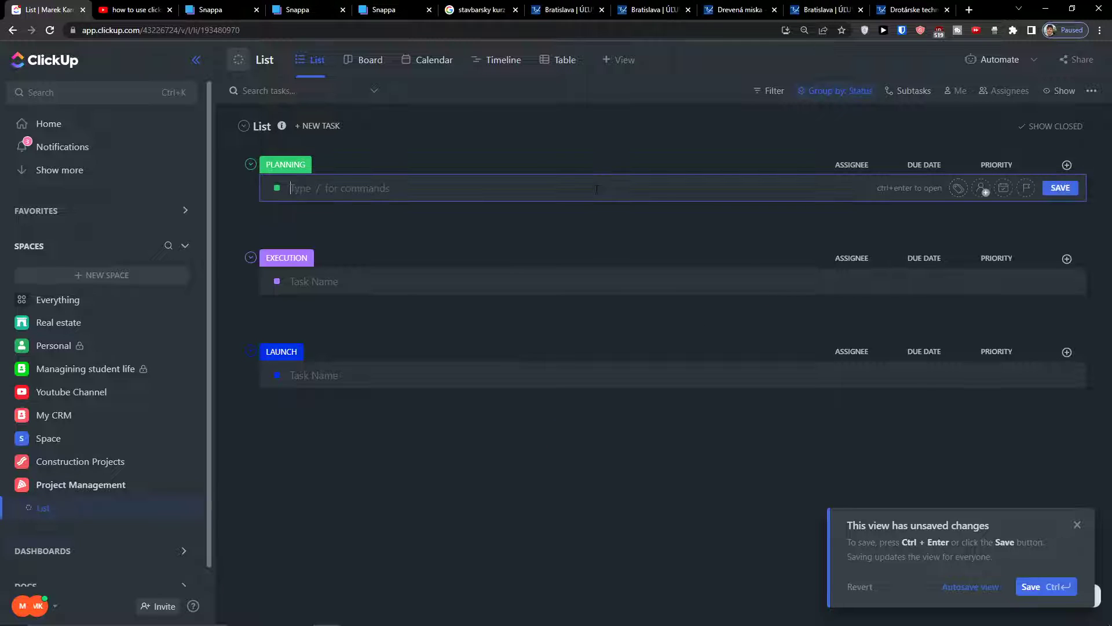
pyautogui.click(378, 432)
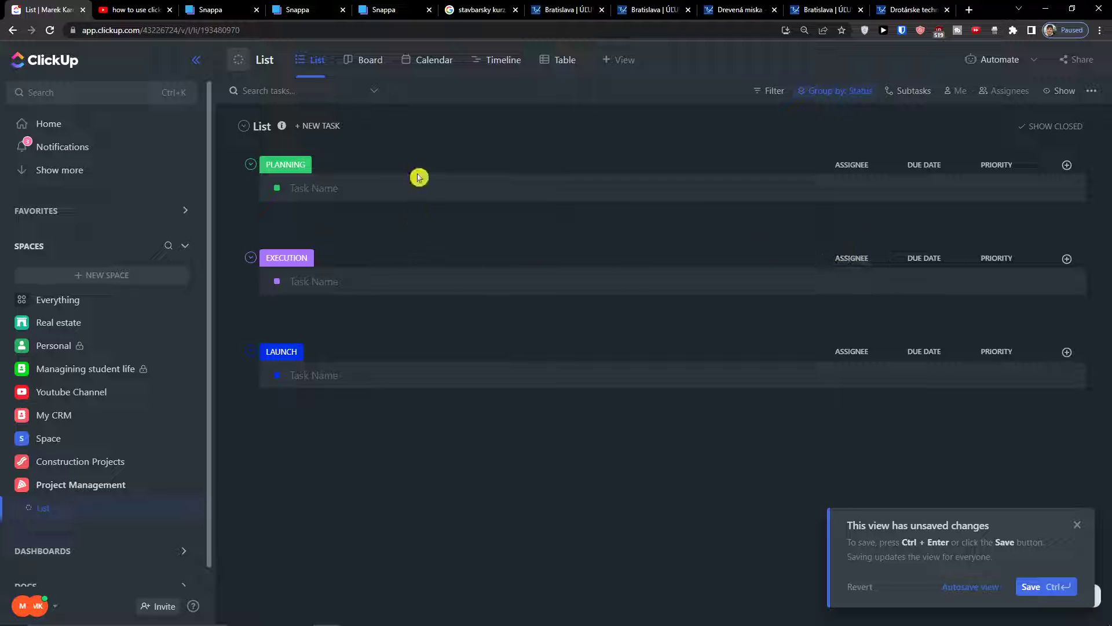
pyautogui.click(405, 185)
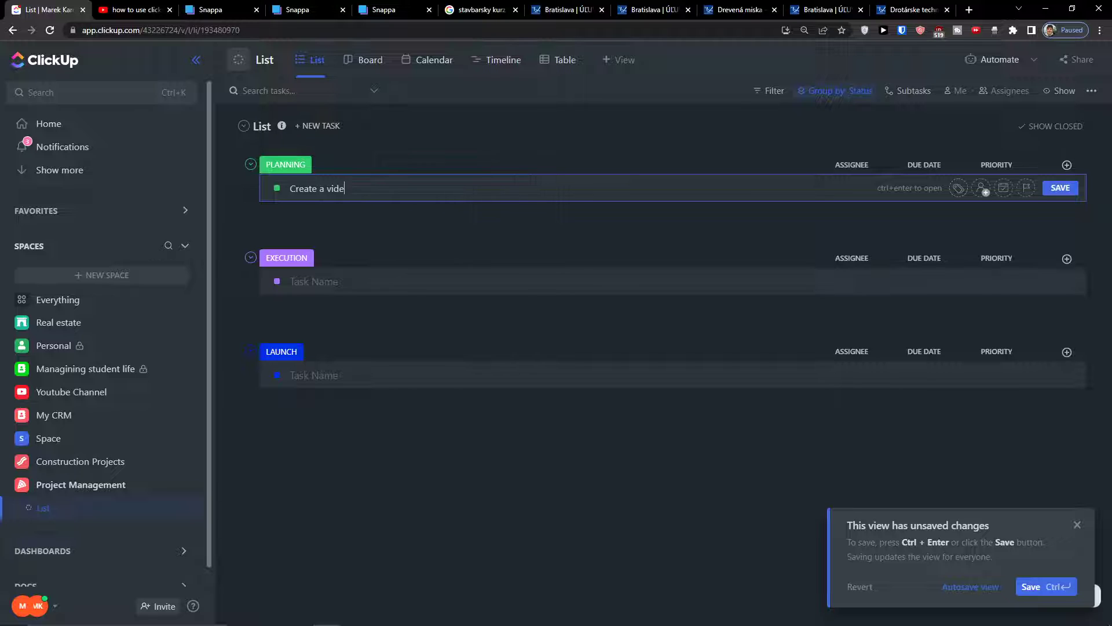
pyautogui.press('Return')
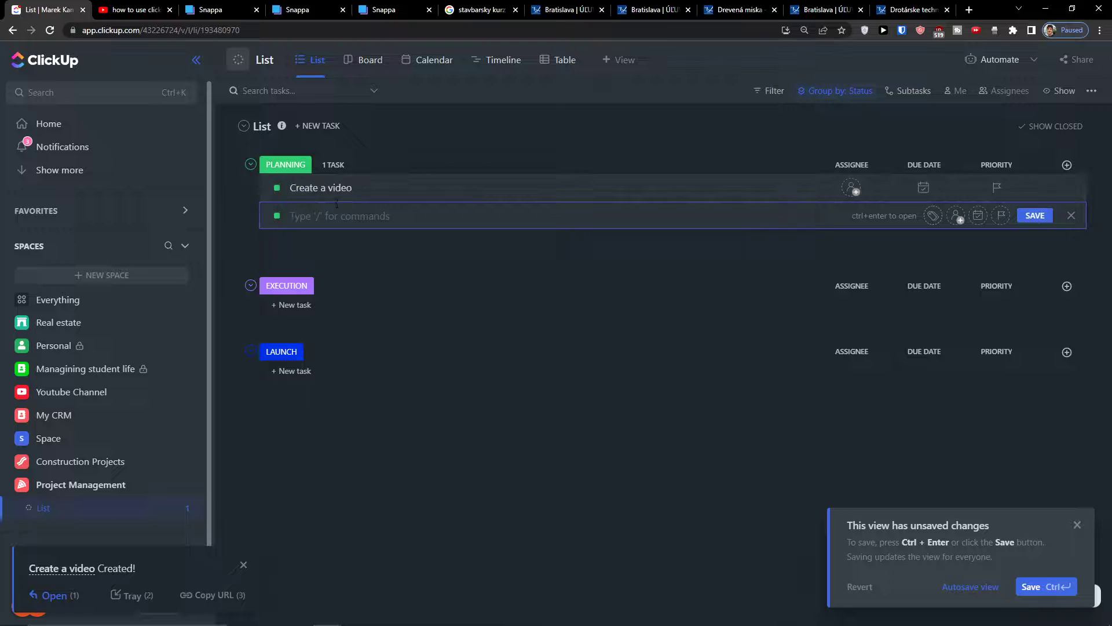
pyautogui.click(380, 168)
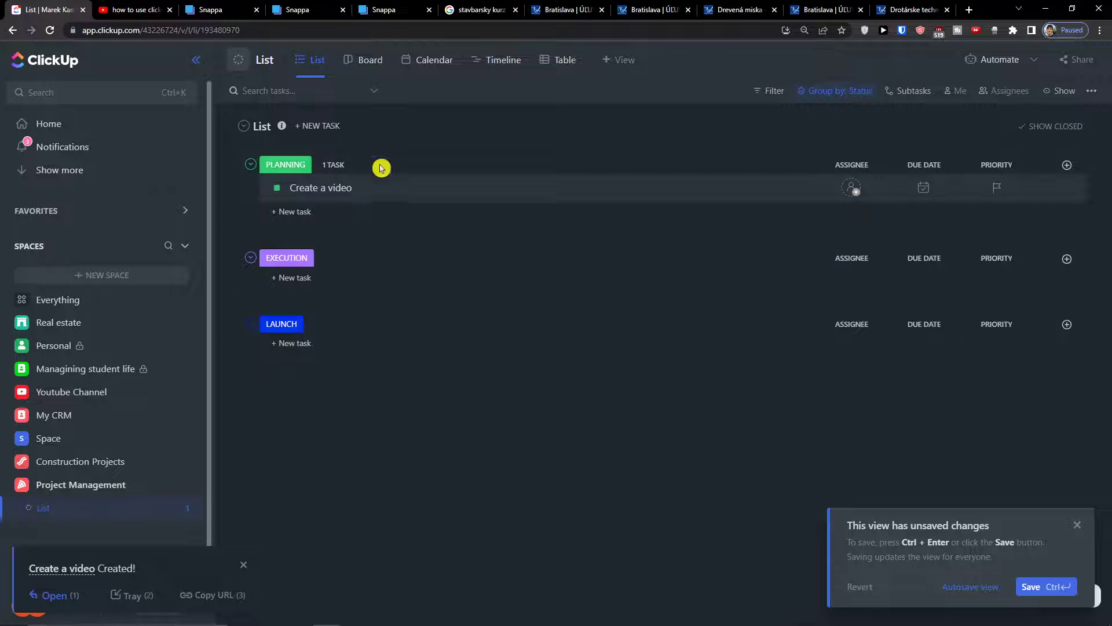
# Step: Add the subtask "Creat a thumbnail for this video" to the "Create a video" task
pyautogui.click(364, 189)
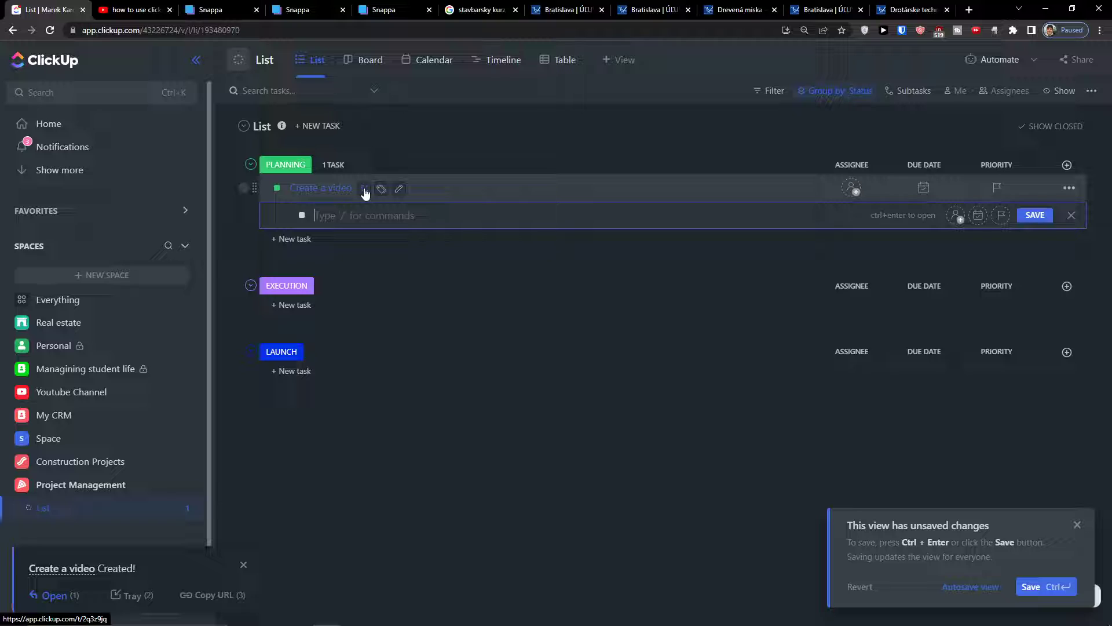
pyautogui.write('Creat a thumbnail for this v')
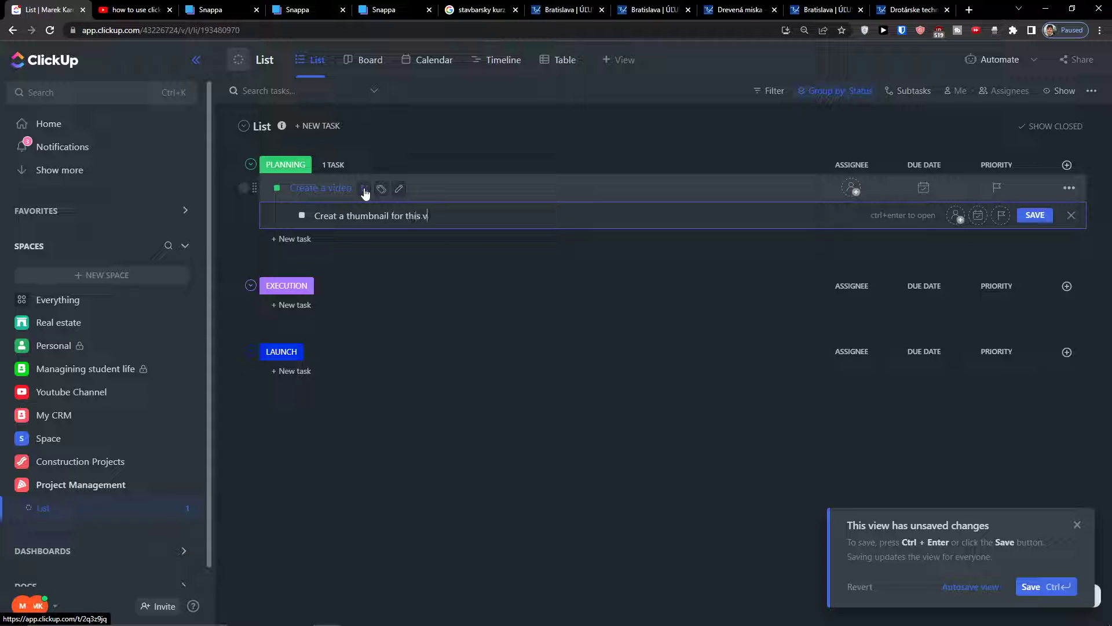
pyautogui.write('ideo')
pyautogui.press('Return')
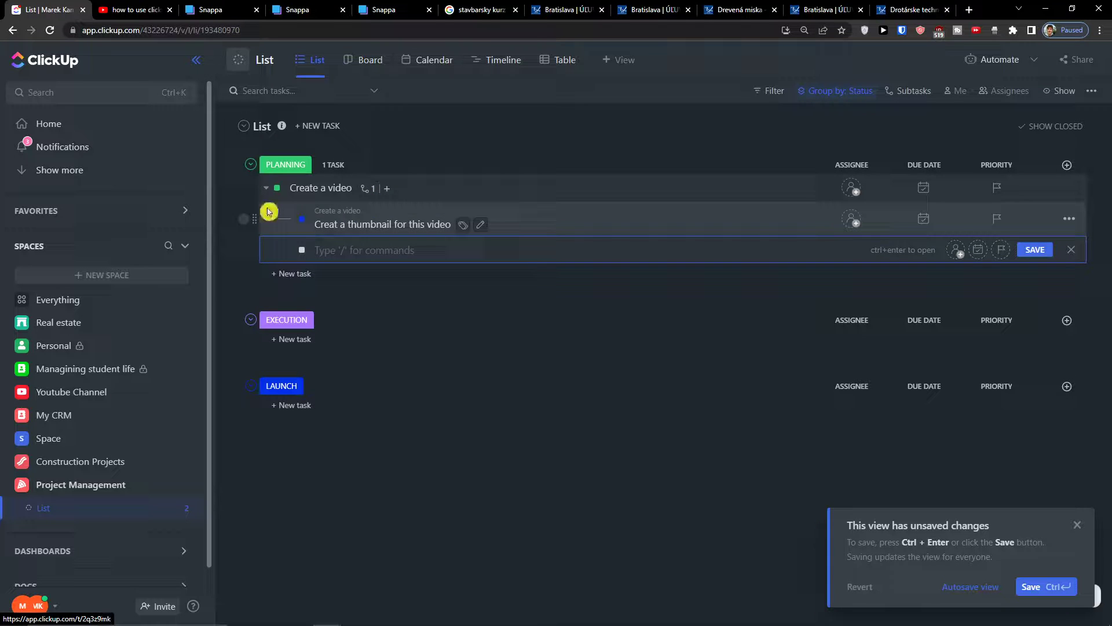
# Step: Expand and collapse the subtasks of "Create a video" and look over the task's details
pyautogui.click(267, 193)
pyautogui.click(268, 192)
pyautogui.click(268, 193)
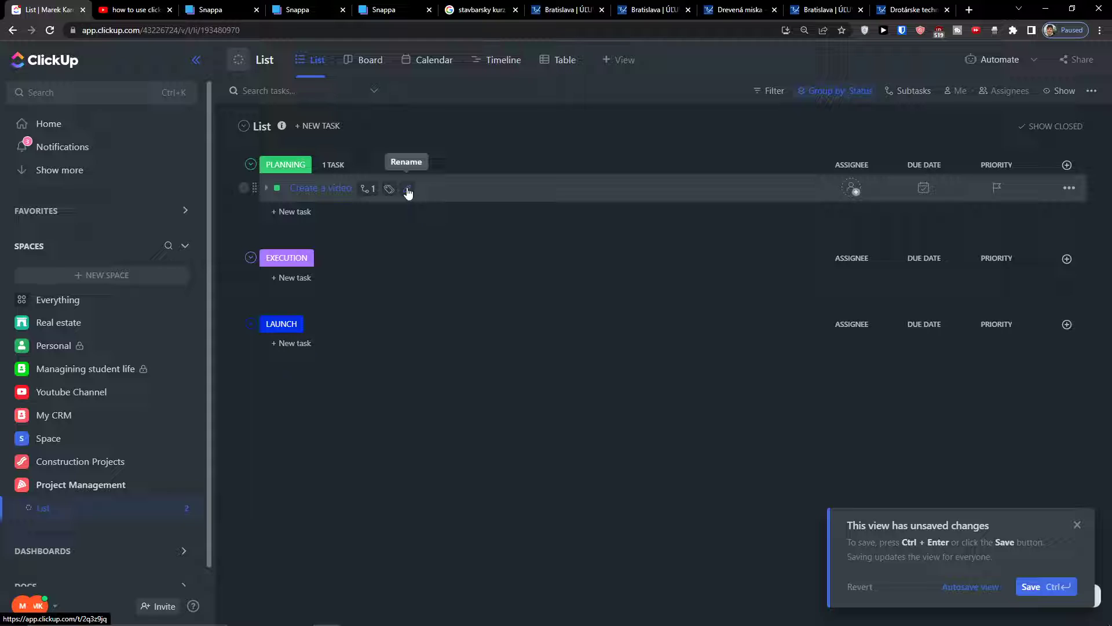
pyautogui.click(268, 190)
pyautogui.click(268, 190)
pyautogui.click(331, 189)
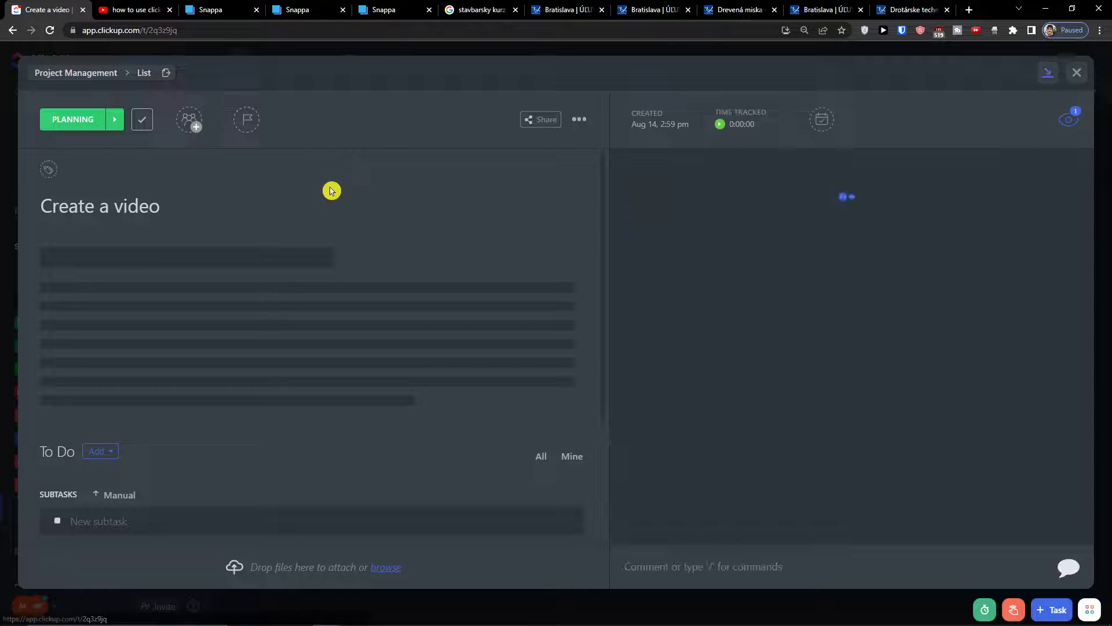
pyautogui.click(1077, 72)
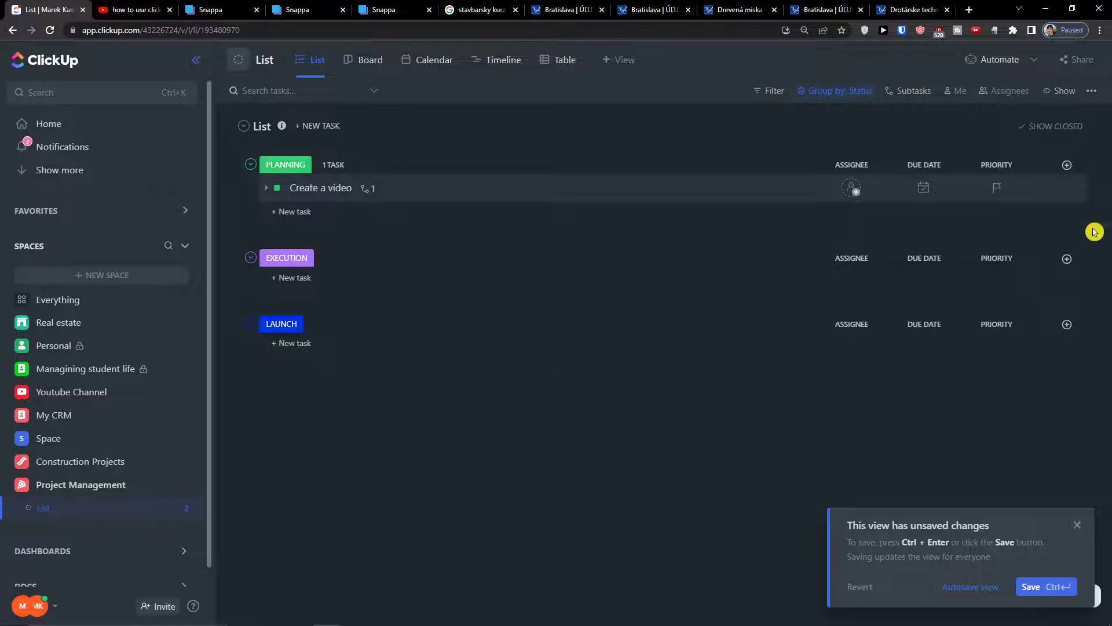
# Step: Look through the available column types and start a new Dropdown column named Status
pyautogui.click(1067, 166)
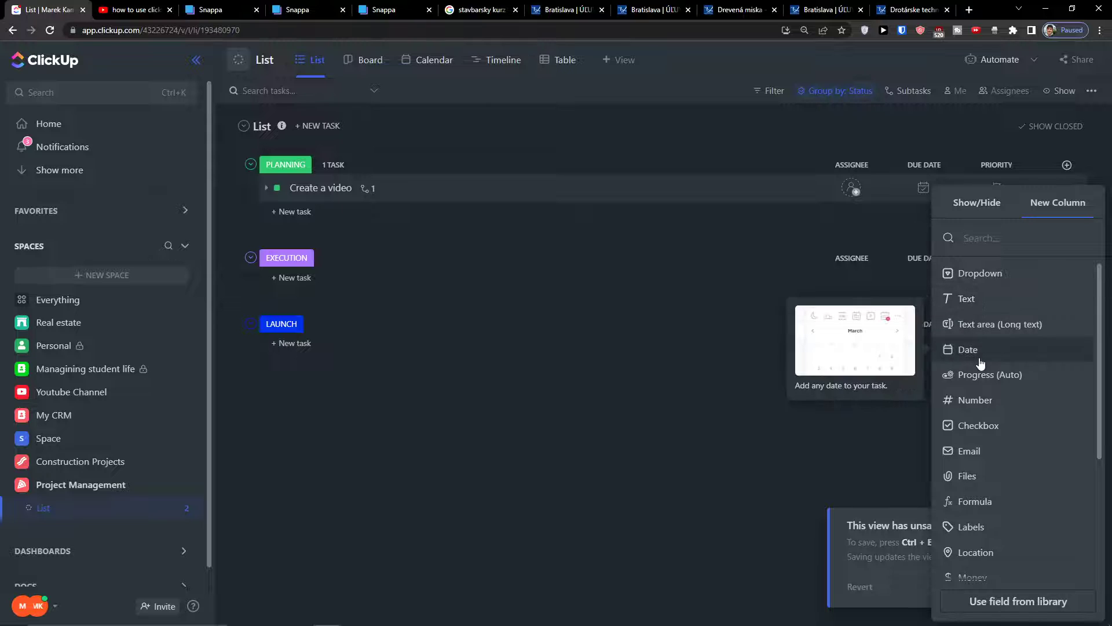
pyautogui.scroll(-3, 978, 362)
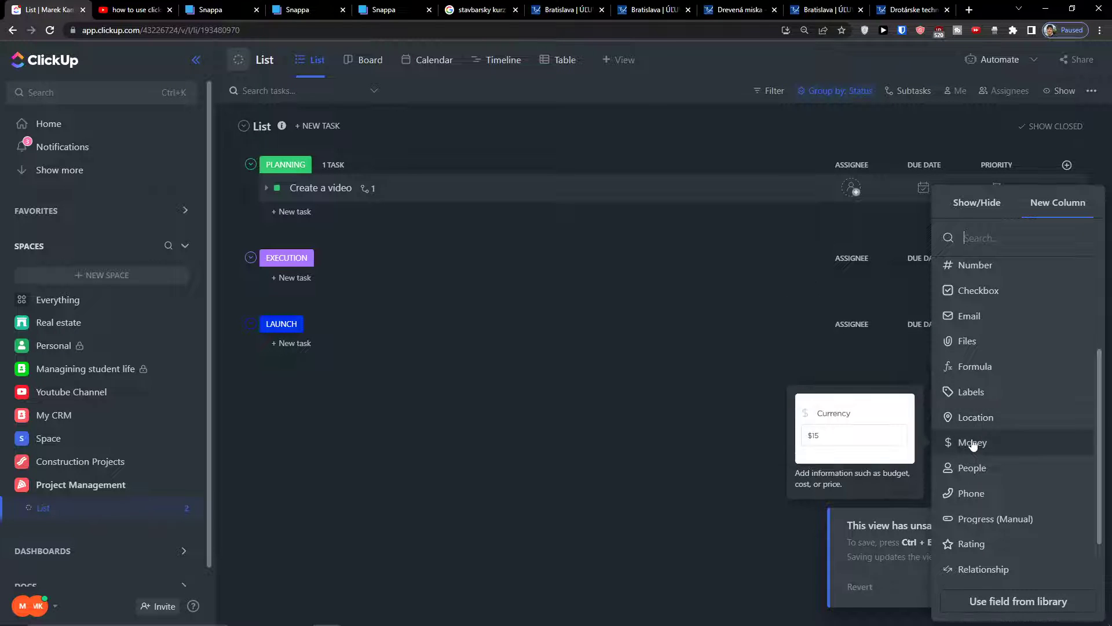
pyautogui.scroll(-1, 984, 428)
pyautogui.scroll(4, 991, 452)
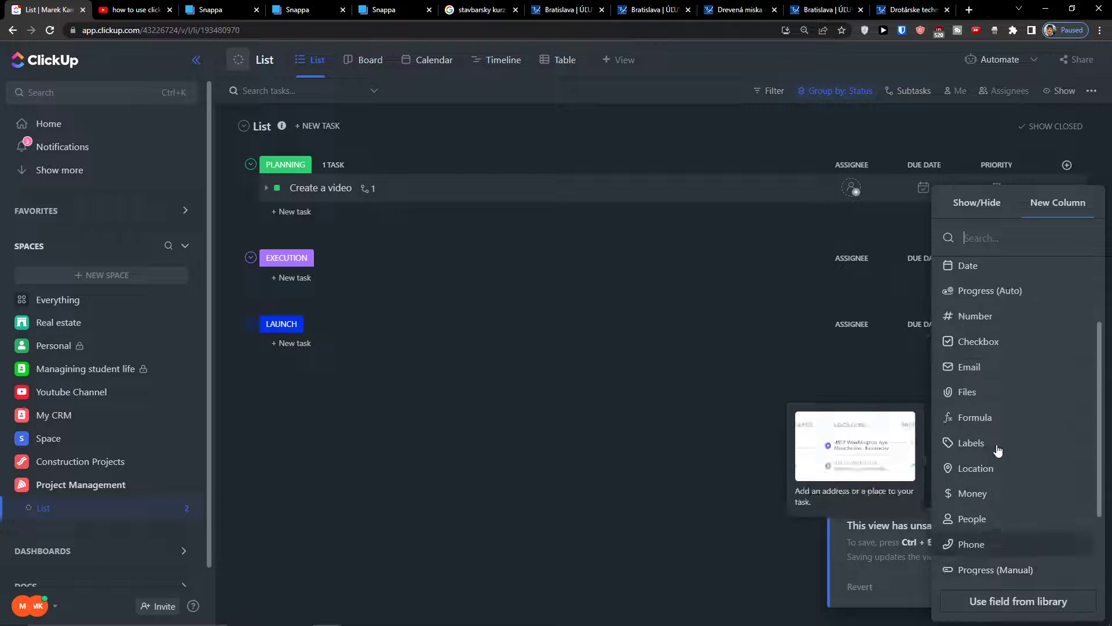
pyautogui.click(1002, 277)
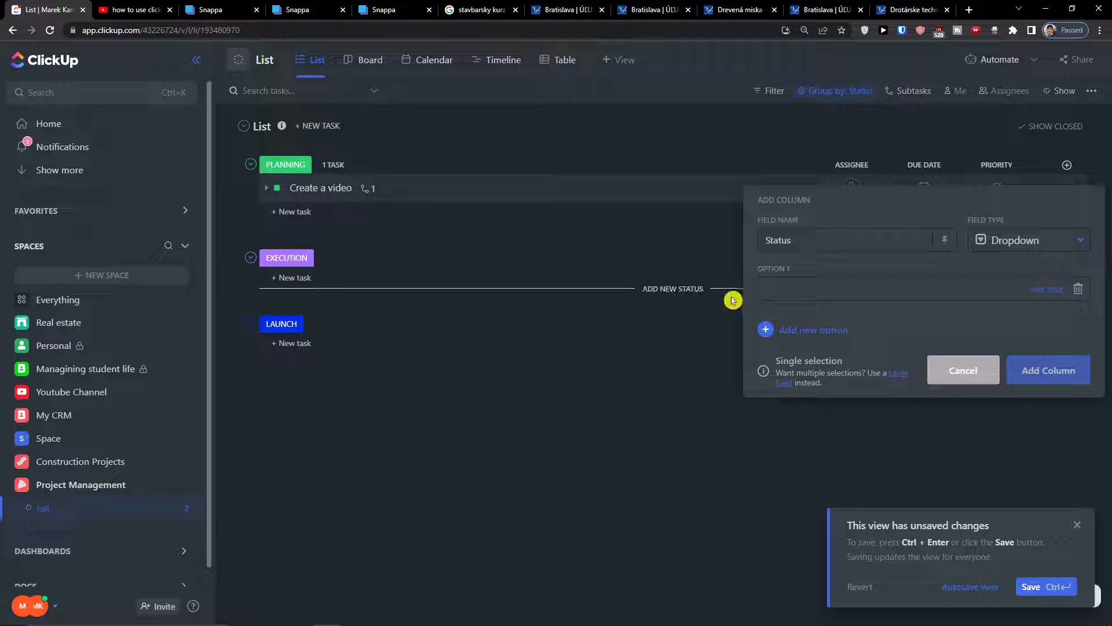
# Step: Give the Status column the options Working on it, Done, Stuck, Future steps and On hold
pyautogui.write('Working on it')
pyautogui.press('Return')
pyautogui.write('Done')
pyautogui.press('Return')
pyautogui.write('Stuck')
pyautogui.press('Return')
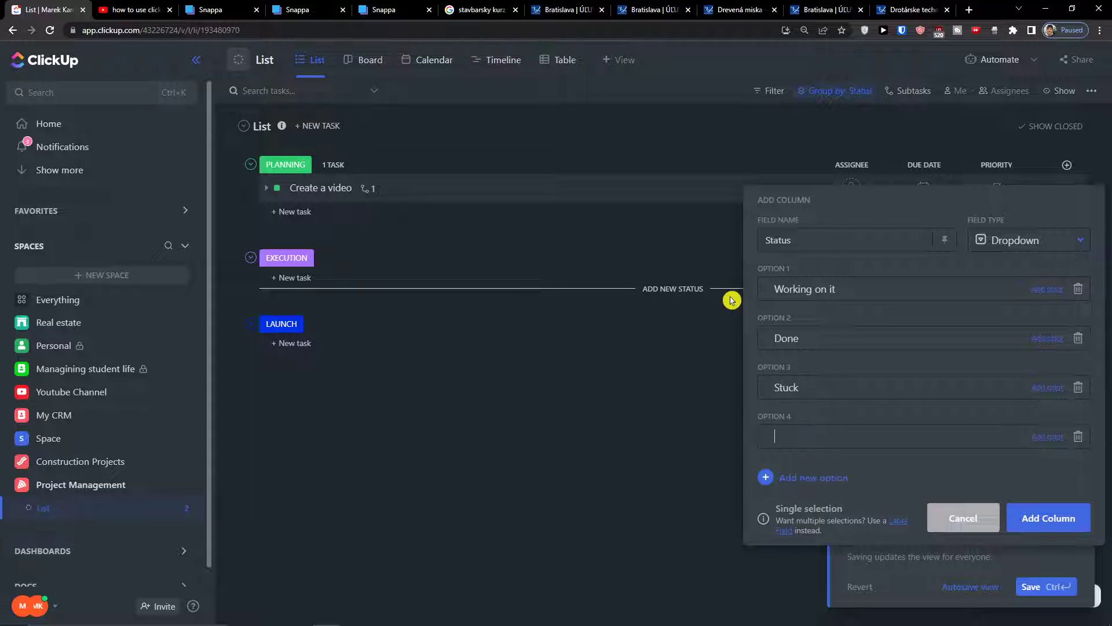
pyautogui.write('Future steps')
pyautogui.press('Return')
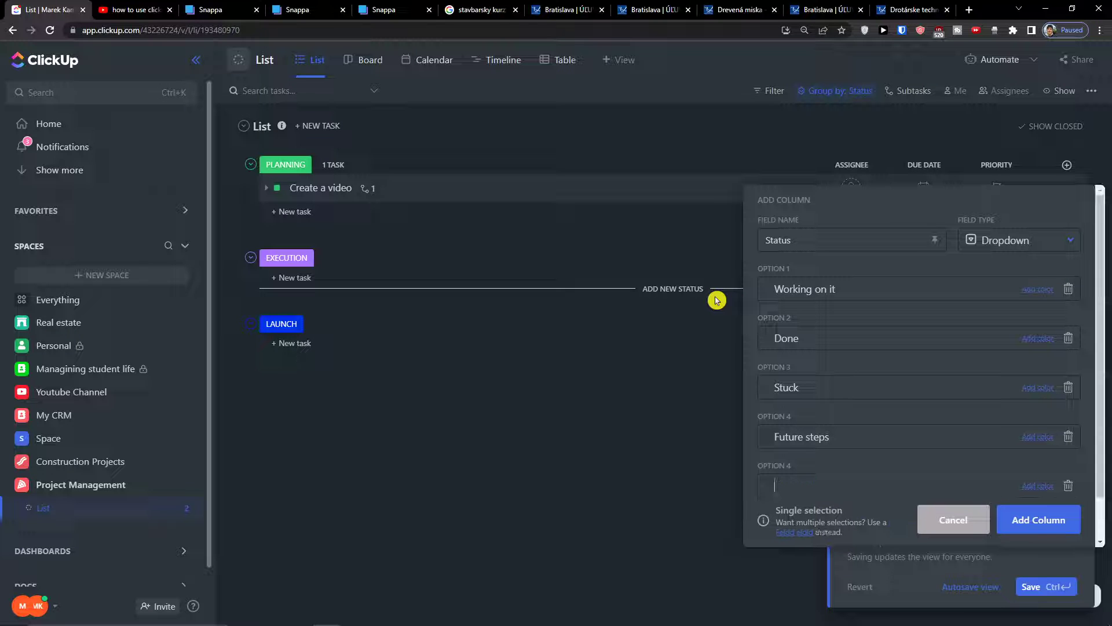
pyautogui.write('On hold')
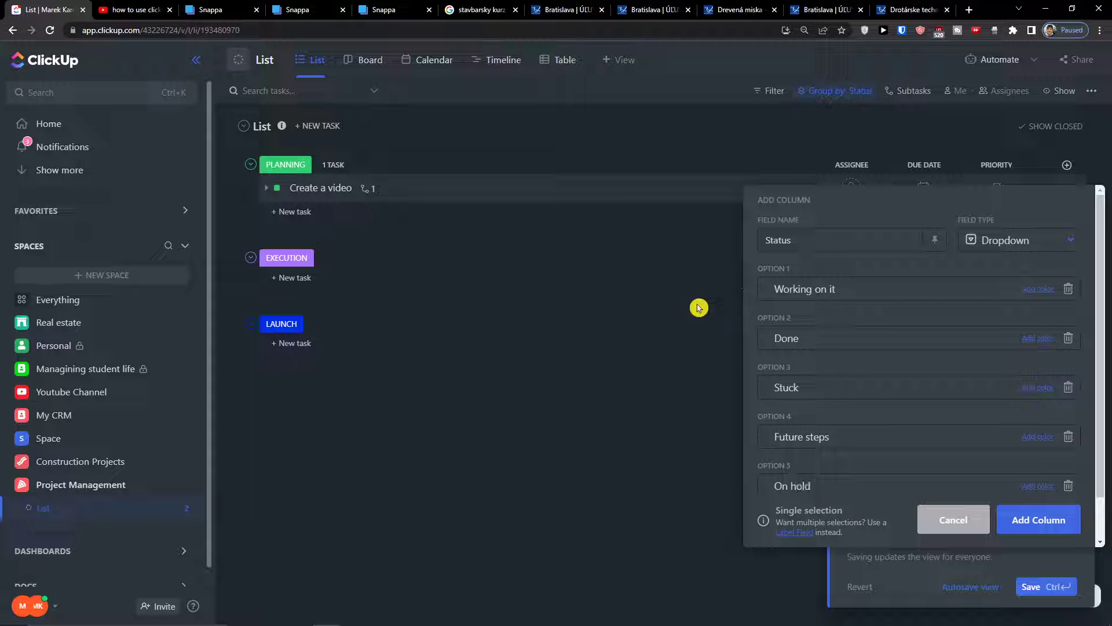
# Step: Colour the Status column's options: yellow for Working on it, green for Done and red for Stuck
pyautogui.click(1038, 290)
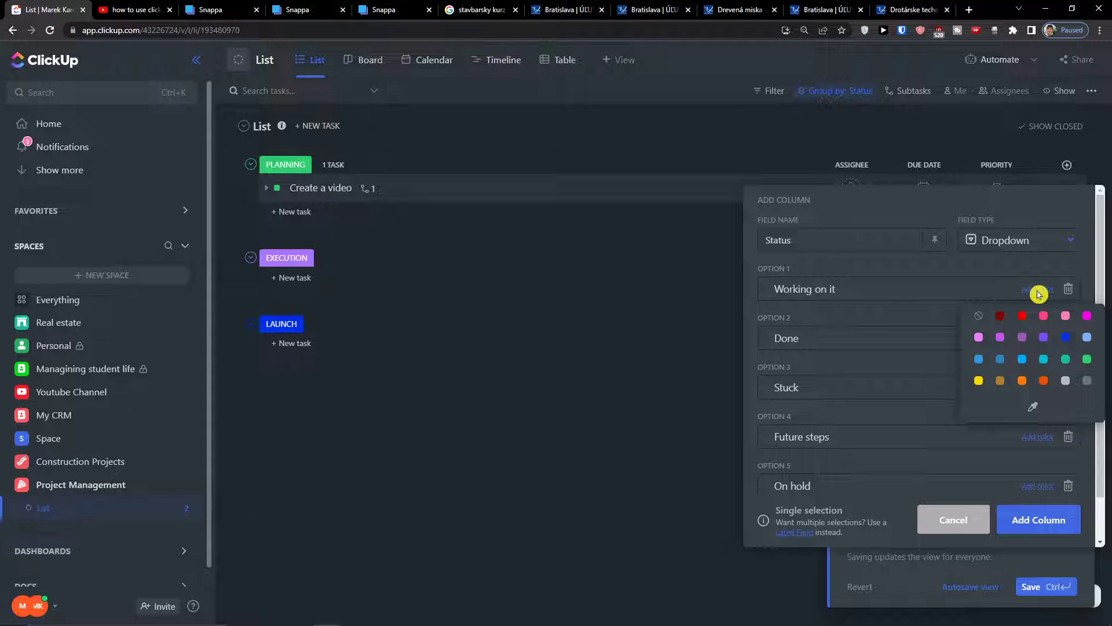
pyautogui.click(977, 392)
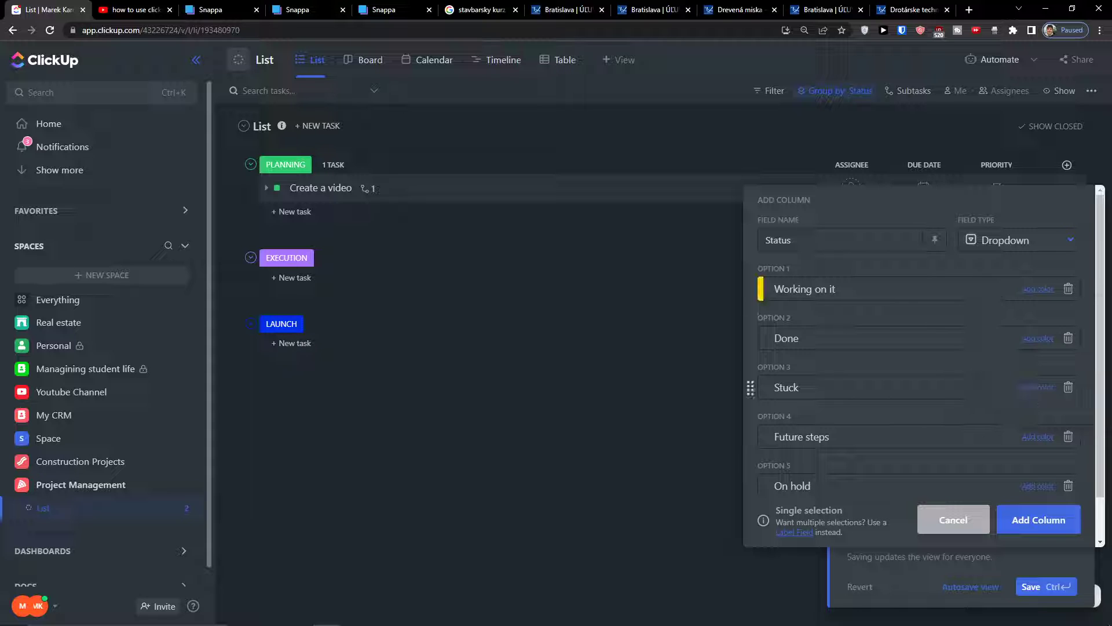
pyautogui.click(1039, 338)
pyautogui.click(1078, 407)
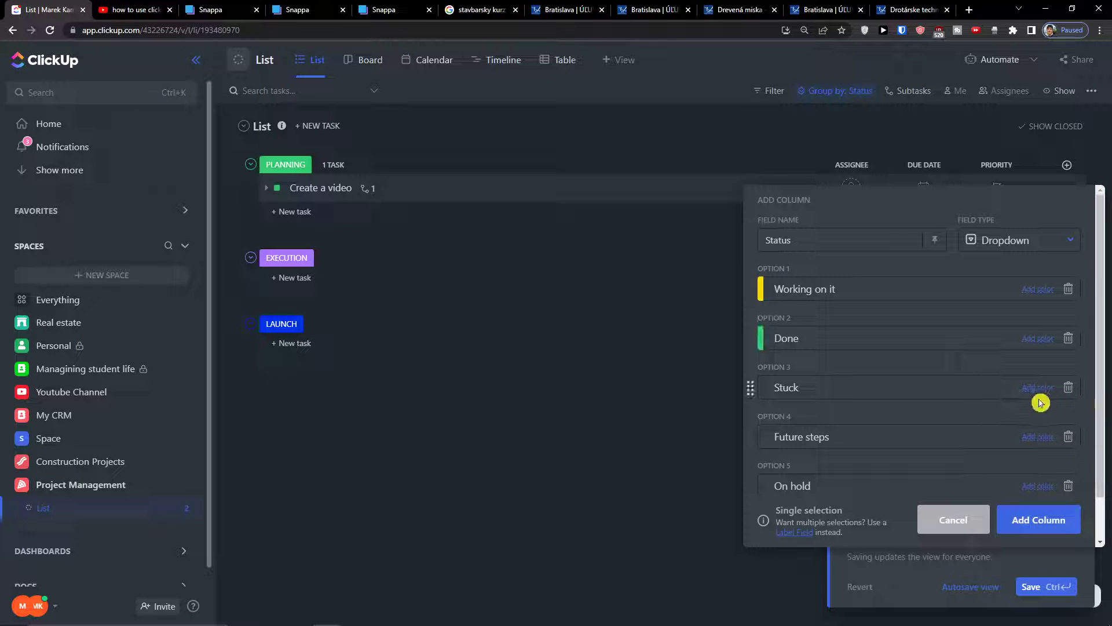
pyautogui.click(1037, 388)
pyautogui.click(1024, 416)
# Step: Colour the Future steps option blue and the On hold option grey, and add the Status column to the list
pyautogui.scroll(-1, 1013, 389)
pyautogui.click(1031, 391)
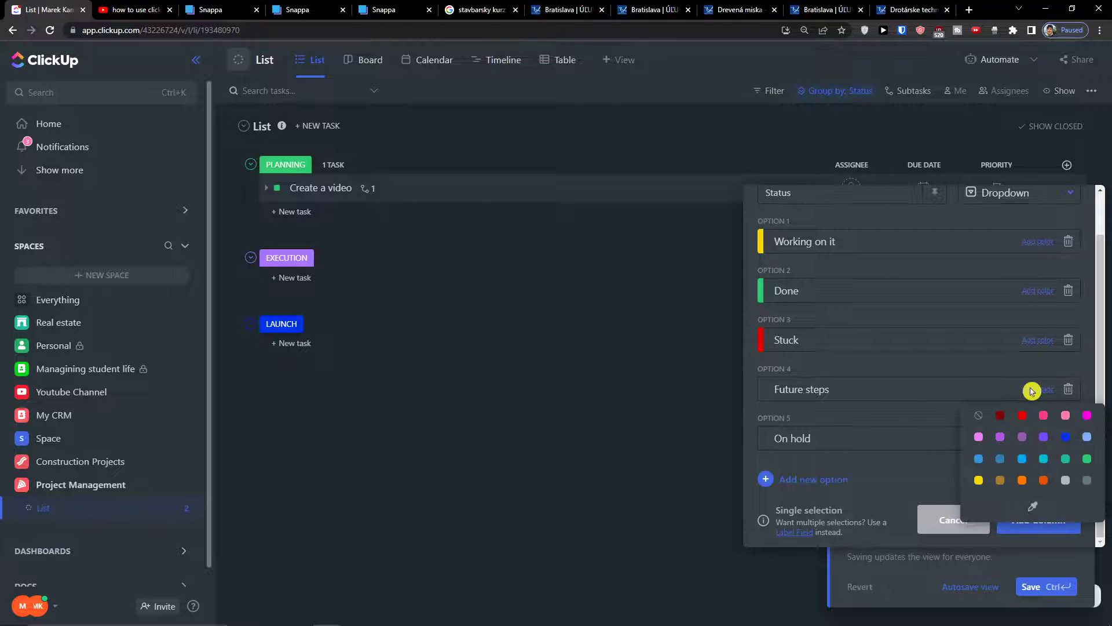
pyautogui.click(1000, 459)
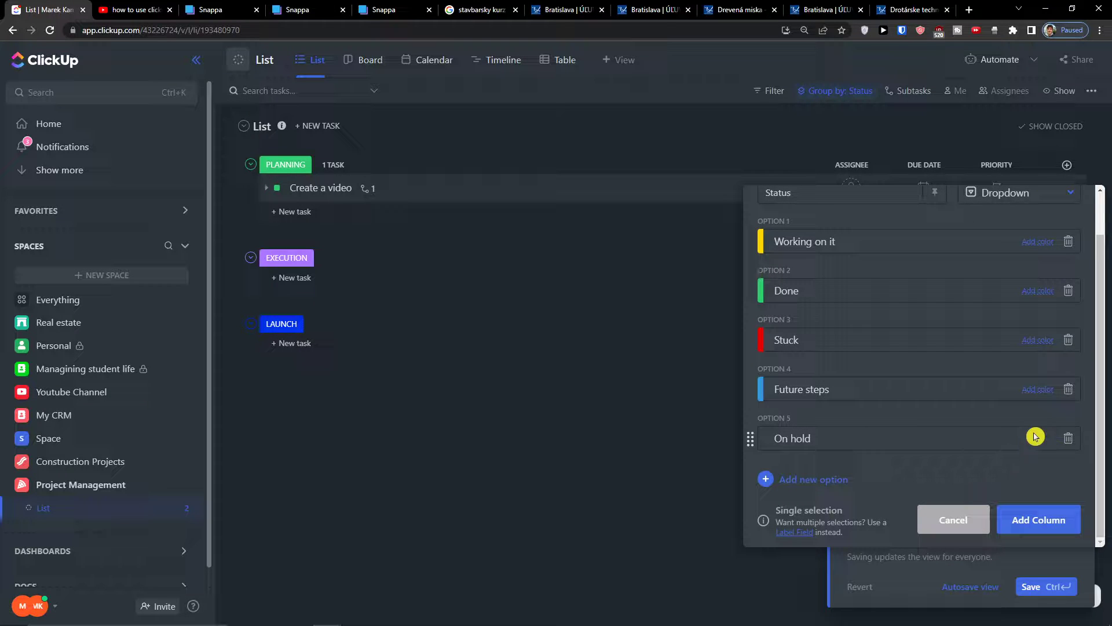
pyautogui.click(1027, 441)
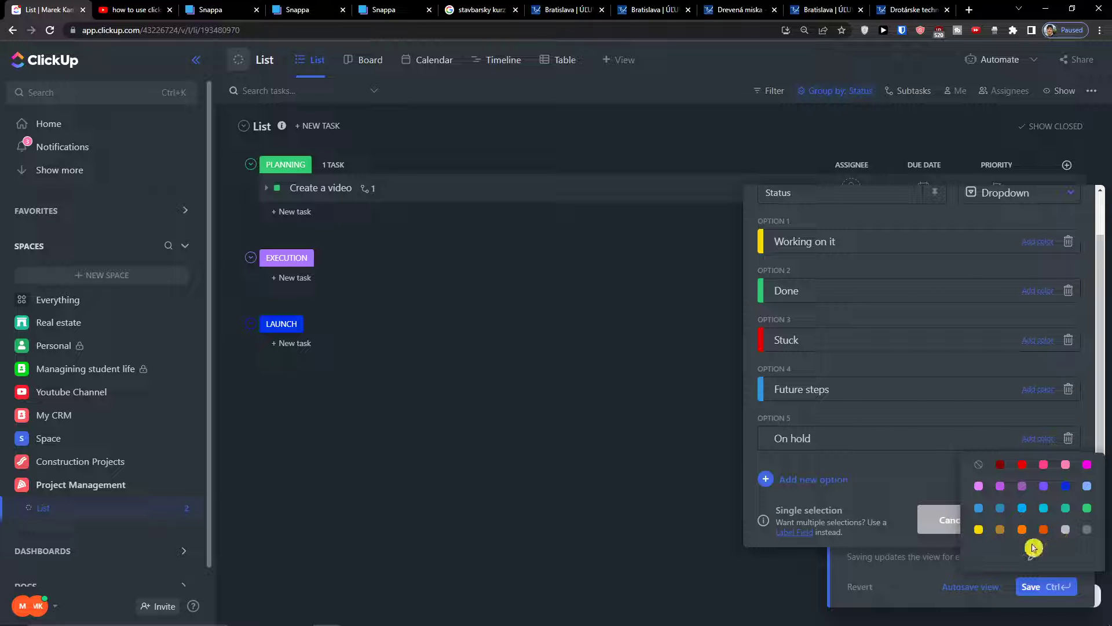
pyautogui.click(1087, 529)
pyautogui.click(1039, 521)
# Step: Reorder the columns so that Status sits between Assignee and Due Date
pyautogui.moveTo(996, 164); pyautogui.dragTo(774, 182)
pyautogui.click(775, 184)
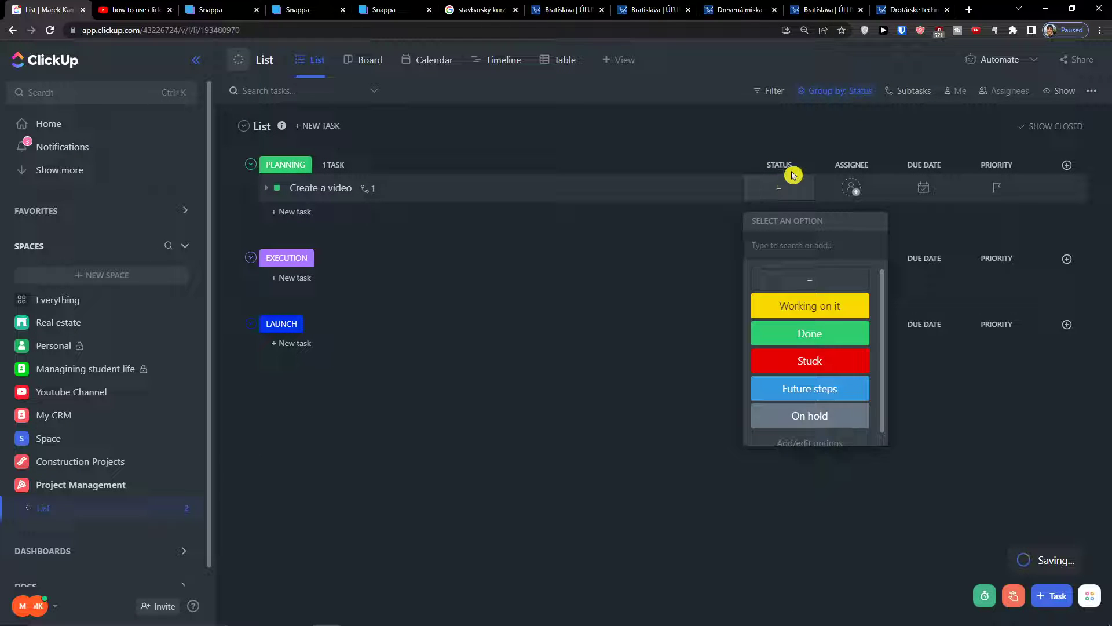
pyautogui.click(793, 172)
pyautogui.moveTo(795, 169); pyautogui.dragTo(845, 173)
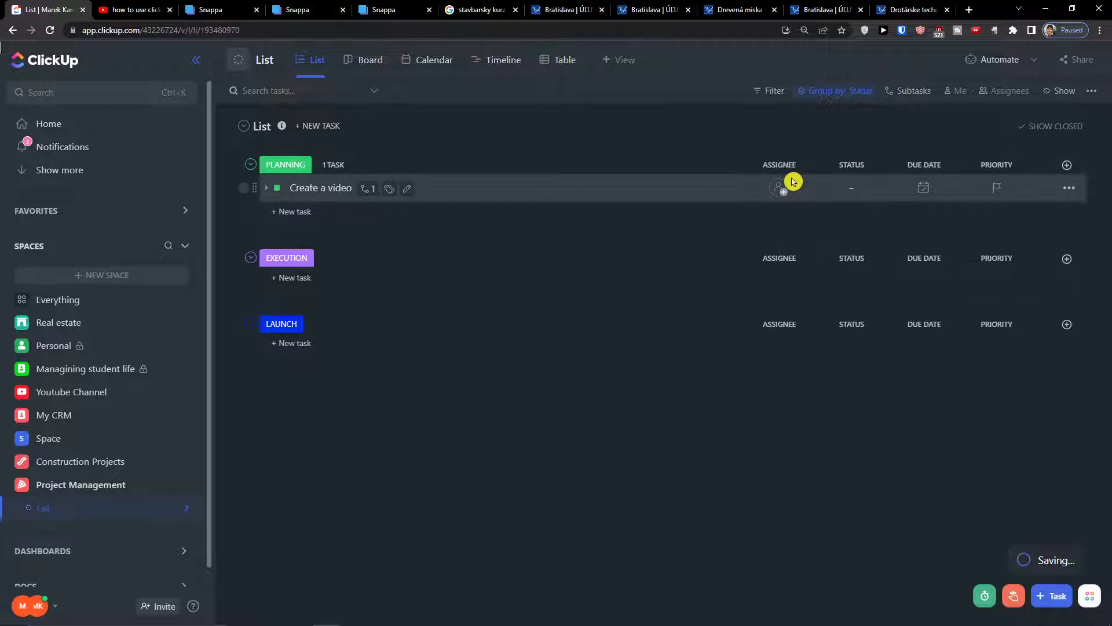
# Step: Assign the "Create a video" task to a workspace member and set its Status to Working on it
pyautogui.click(780, 187)
pyautogui.click(841, 270)
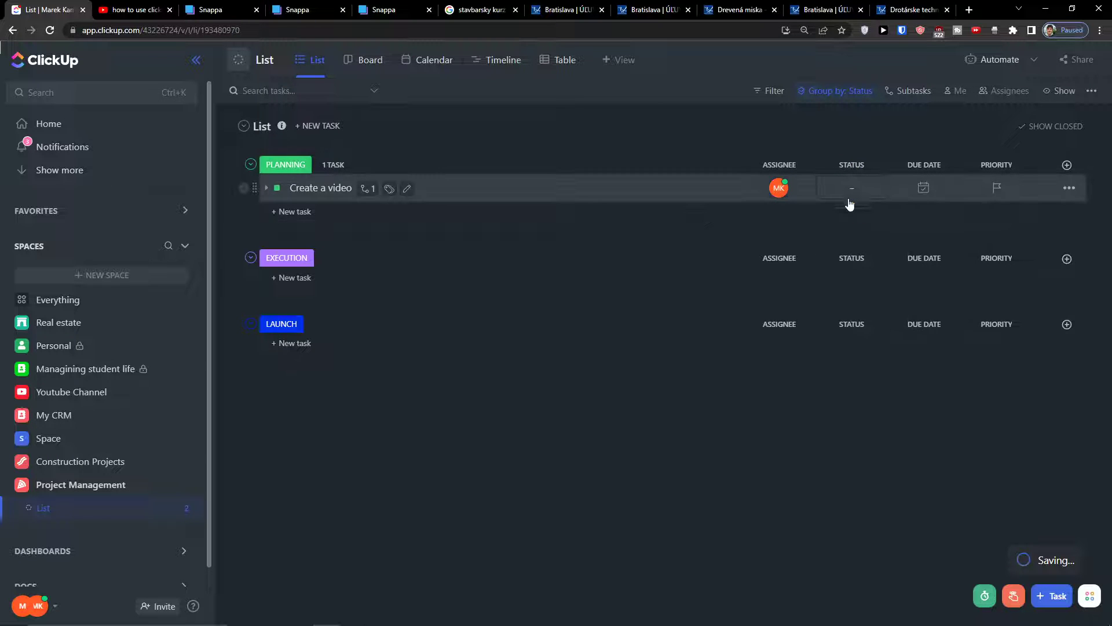
pyautogui.click(854, 191)
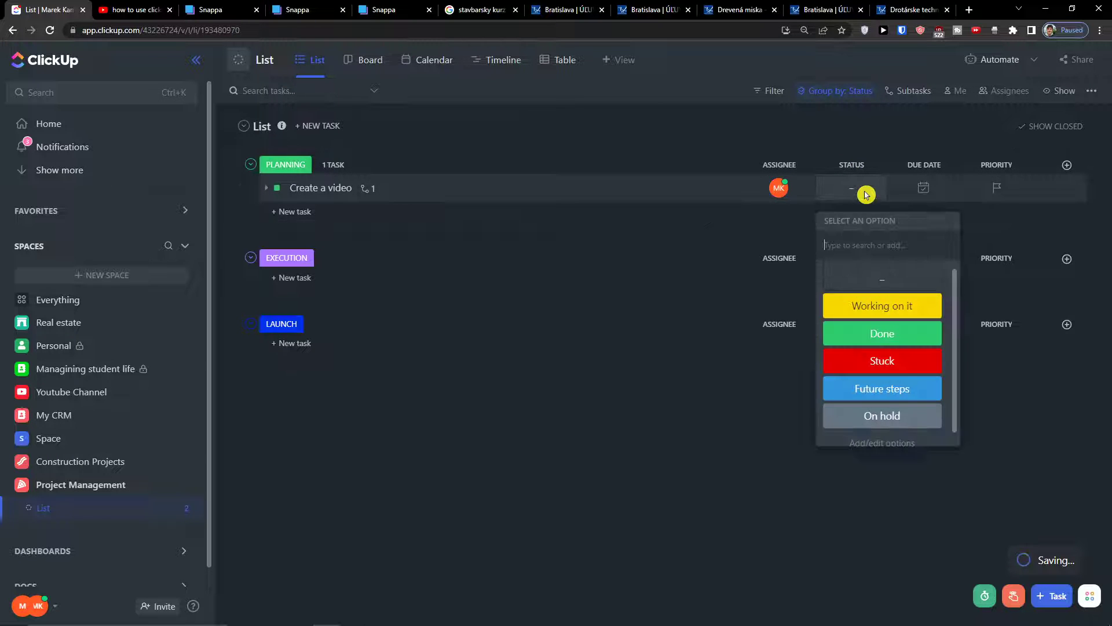
pyautogui.click(841, 307)
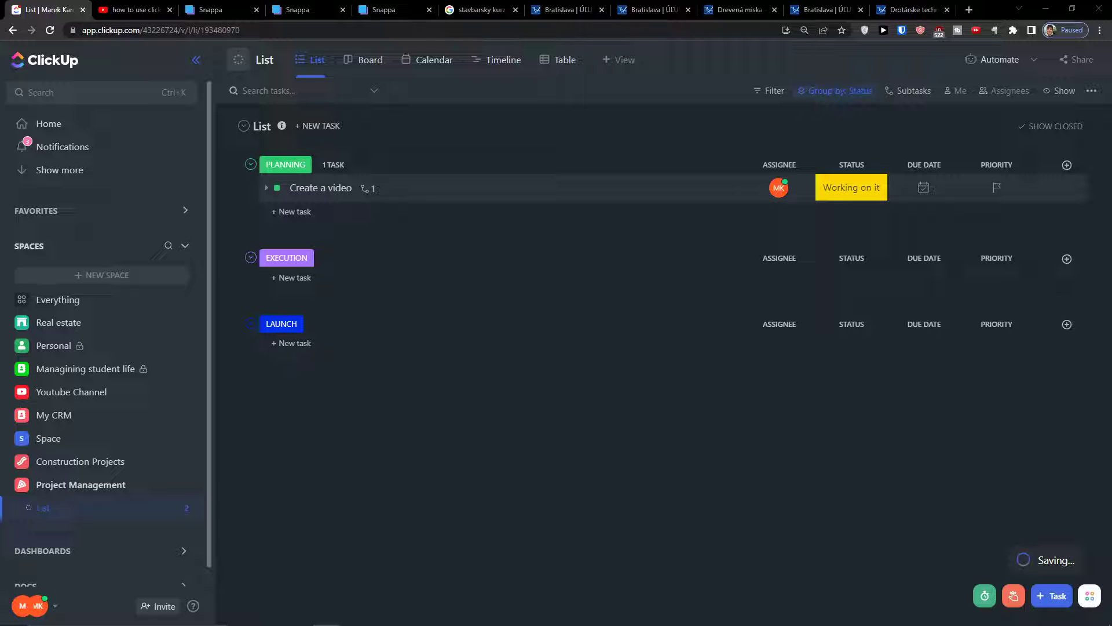
# Step: Add a Date column named Timeline and place it between Status and Due Date
pyautogui.click(1067, 165)
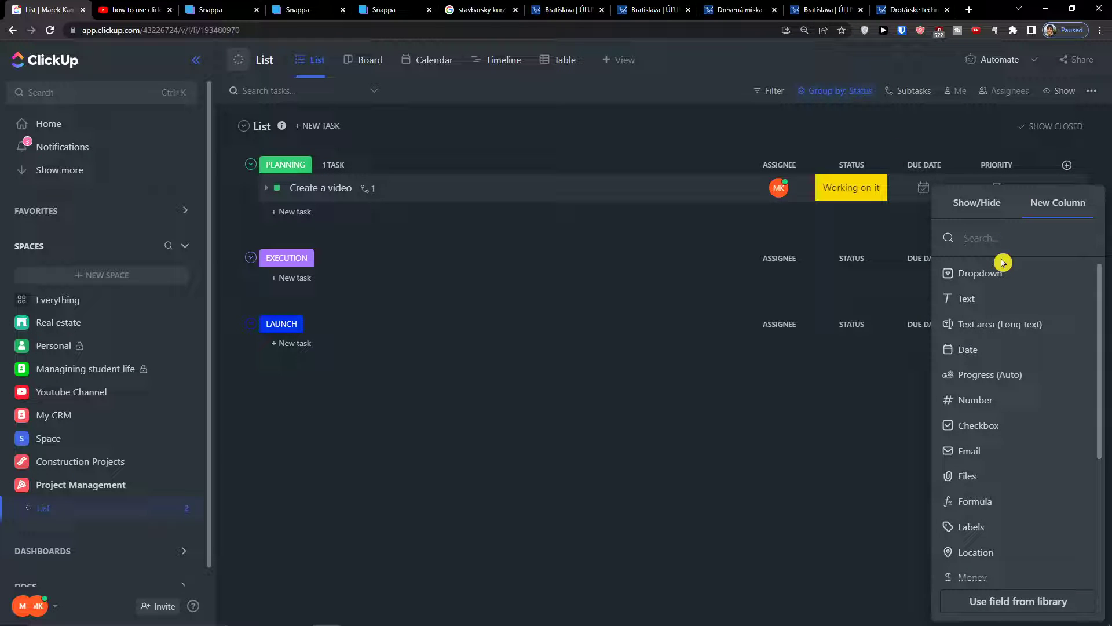
pyautogui.write('date')
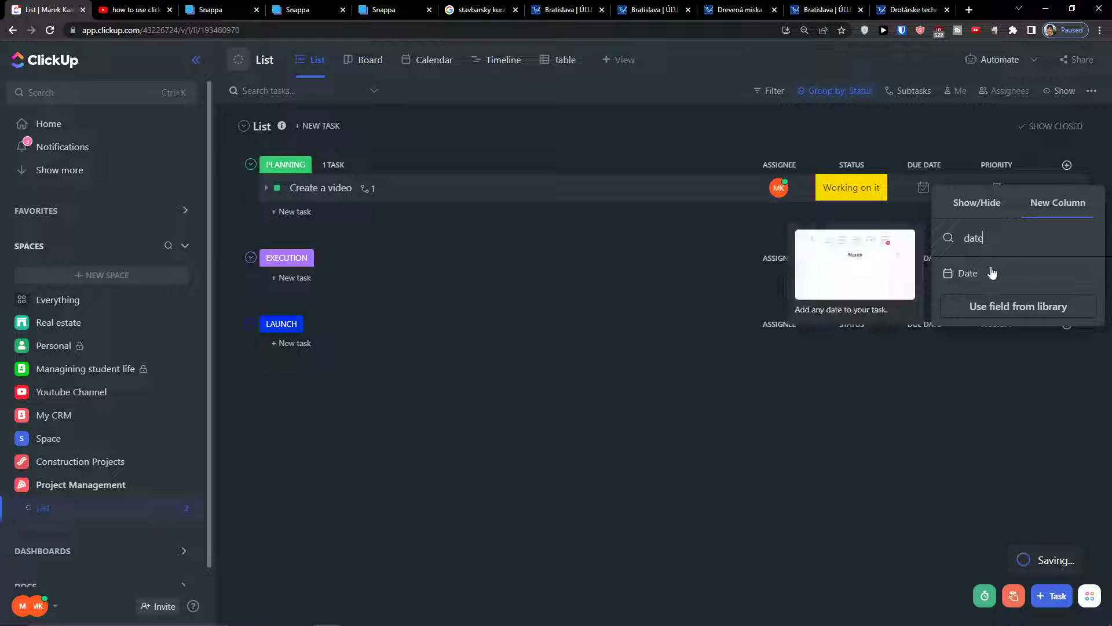
pyautogui.click(991, 272)
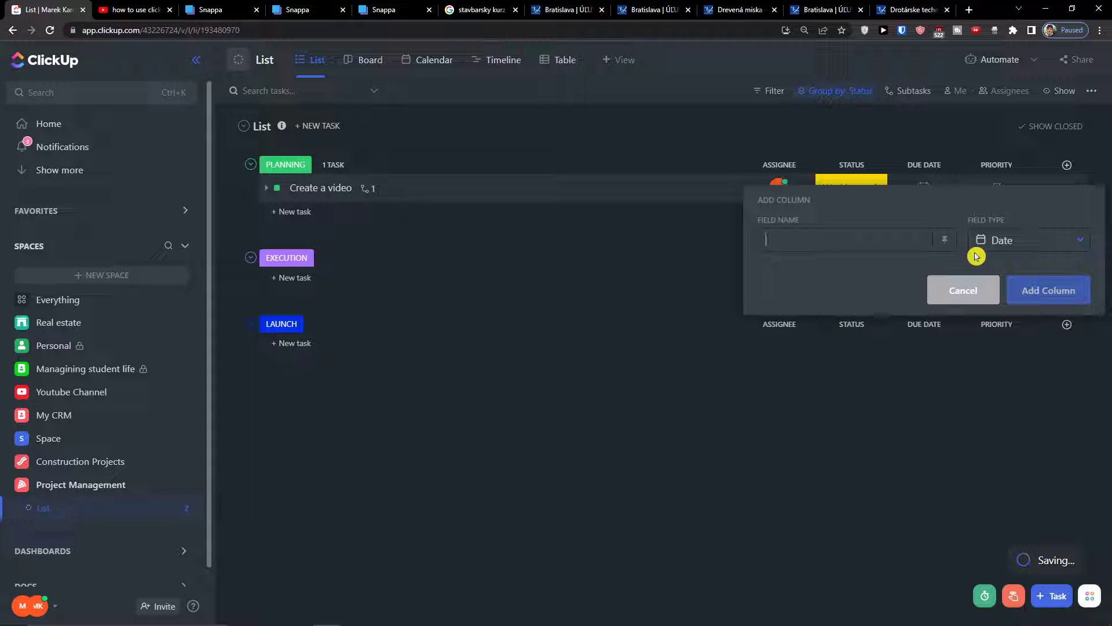
pyautogui.write('To')
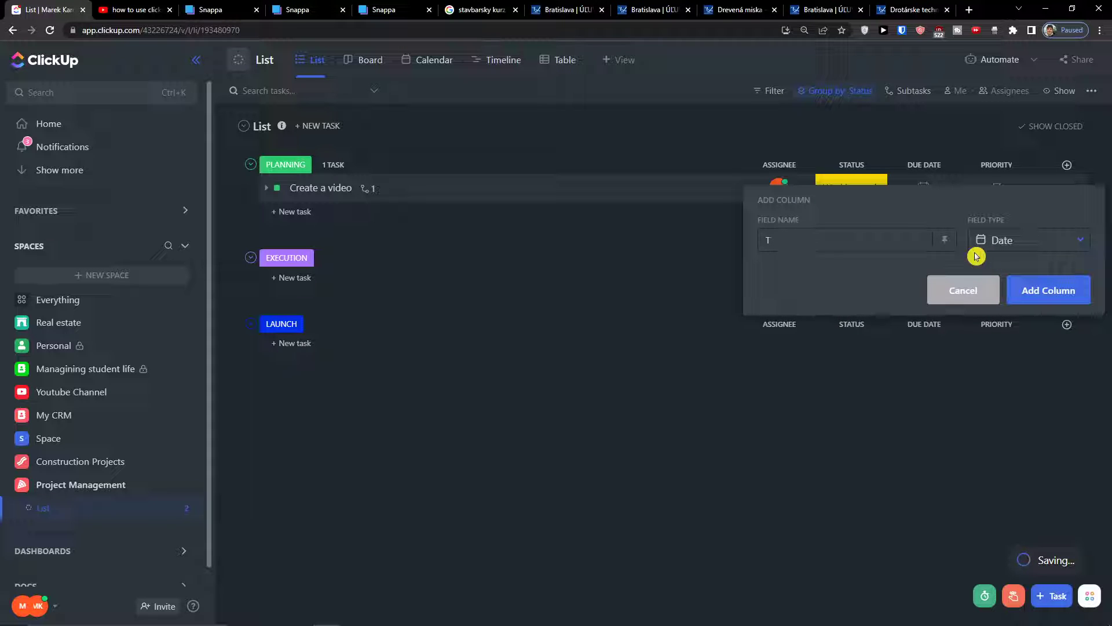
pyautogui.click(1058, 288)
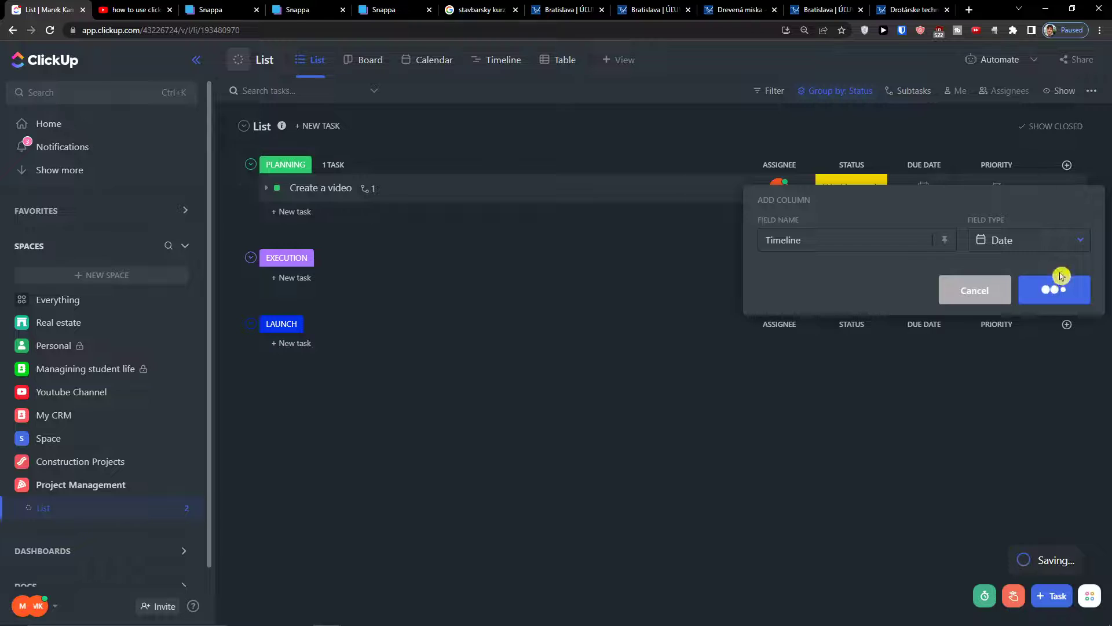
pyautogui.moveTo(953, 167); pyautogui.dragTo(851, 195)
# Step: Try out several Timeline dates for the "Create a video" task, ending on August 15, 2022
pyautogui.click(851, 191)
pyautogui.click(956, 362)
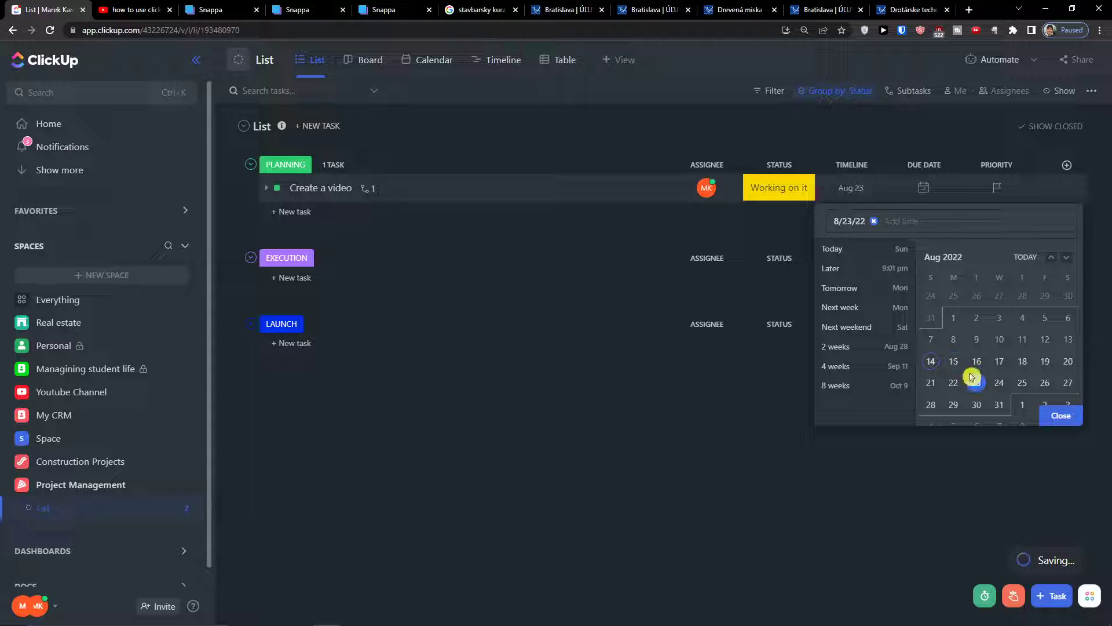
pyautogui.click(930, 360)
pyautogui.rightClick(958, 358)
pyautogui.click(955, 355)
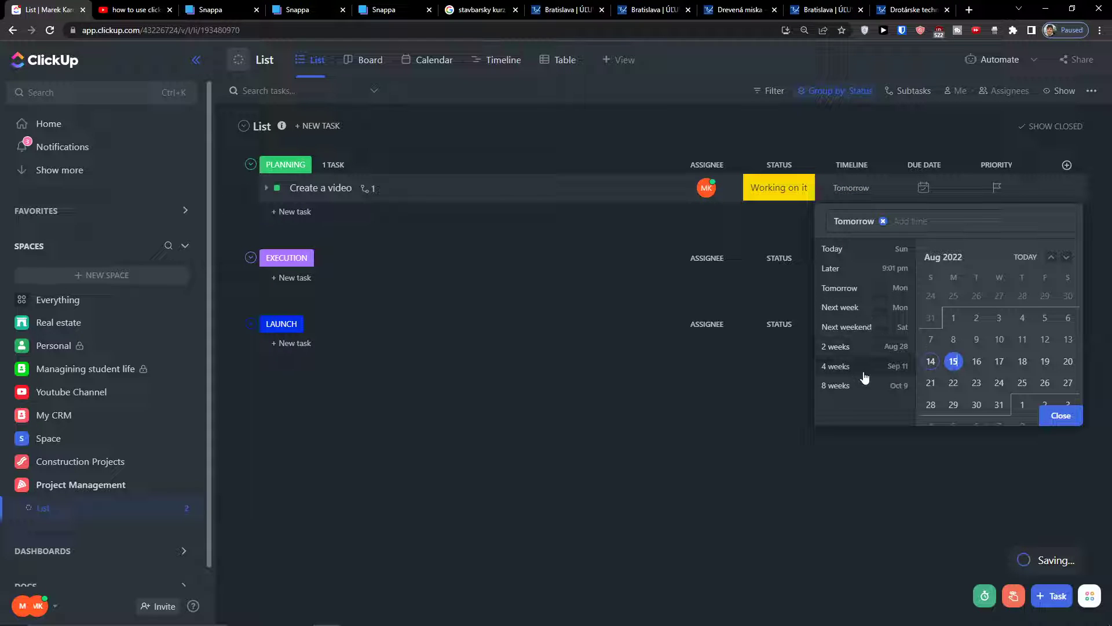
pyautogui.click(977, 339)
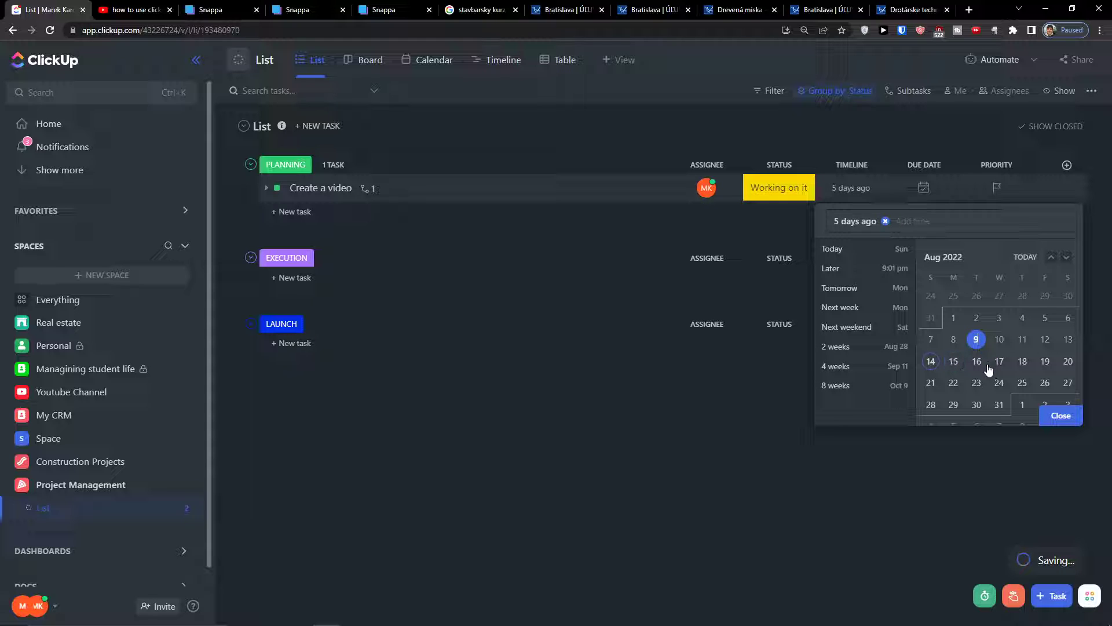
pyautogui.click(975, 361)
pyautogui.click(950, 360)
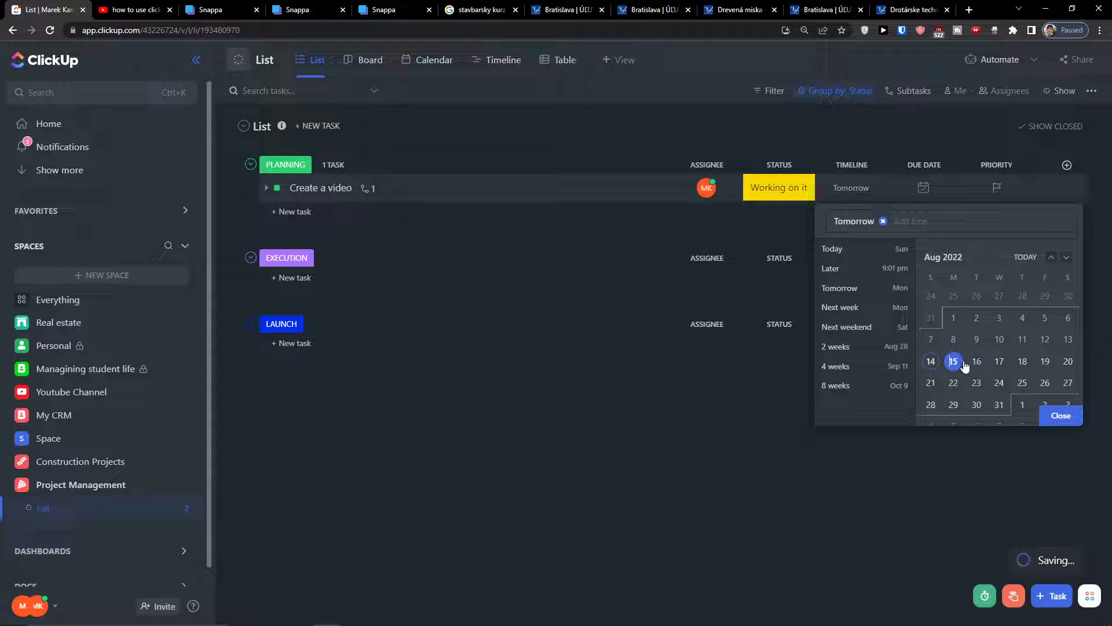
pyautogui.click(1062, 417)
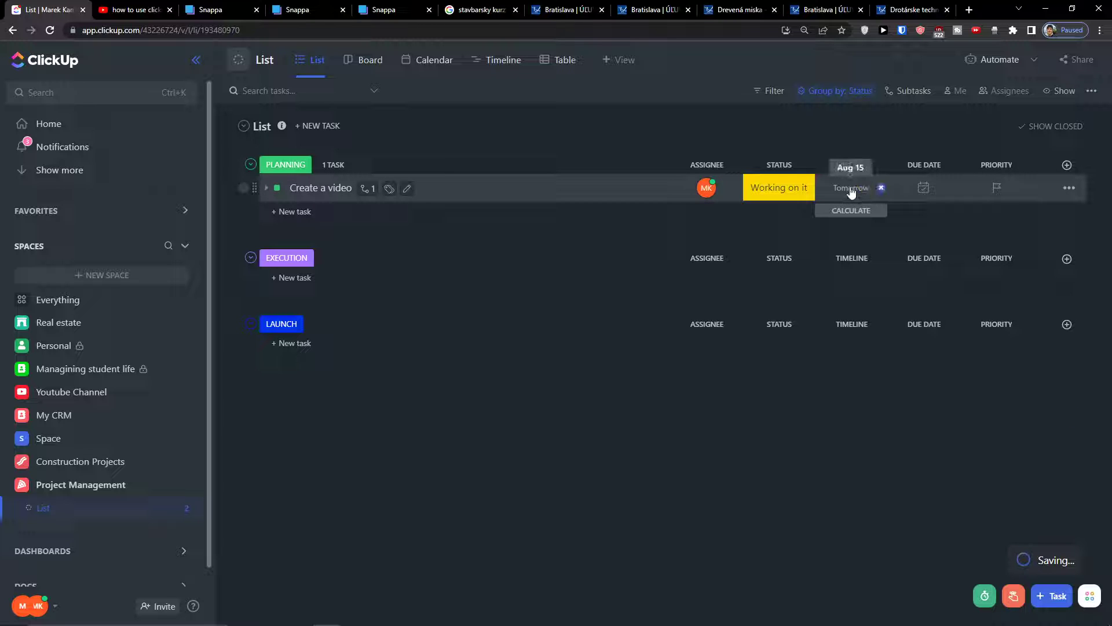
# Step: Check whether the "Create a video" task shows up in the Calendar and Timeline views, and return to the List view
pyautogui.click(434, 68)
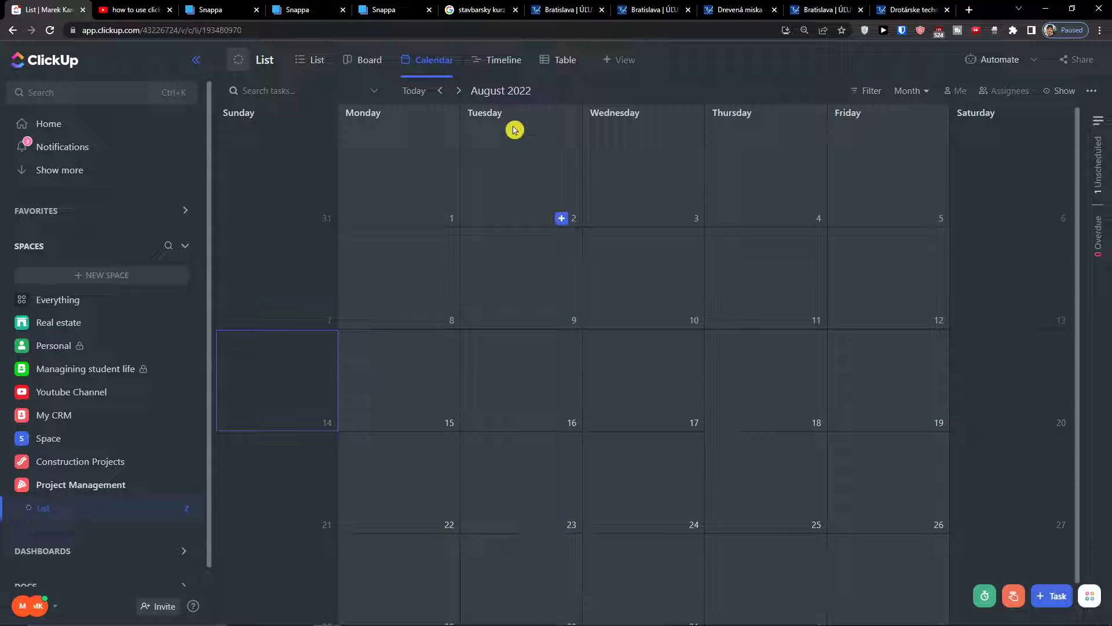
pyautogui.click(495, 67)
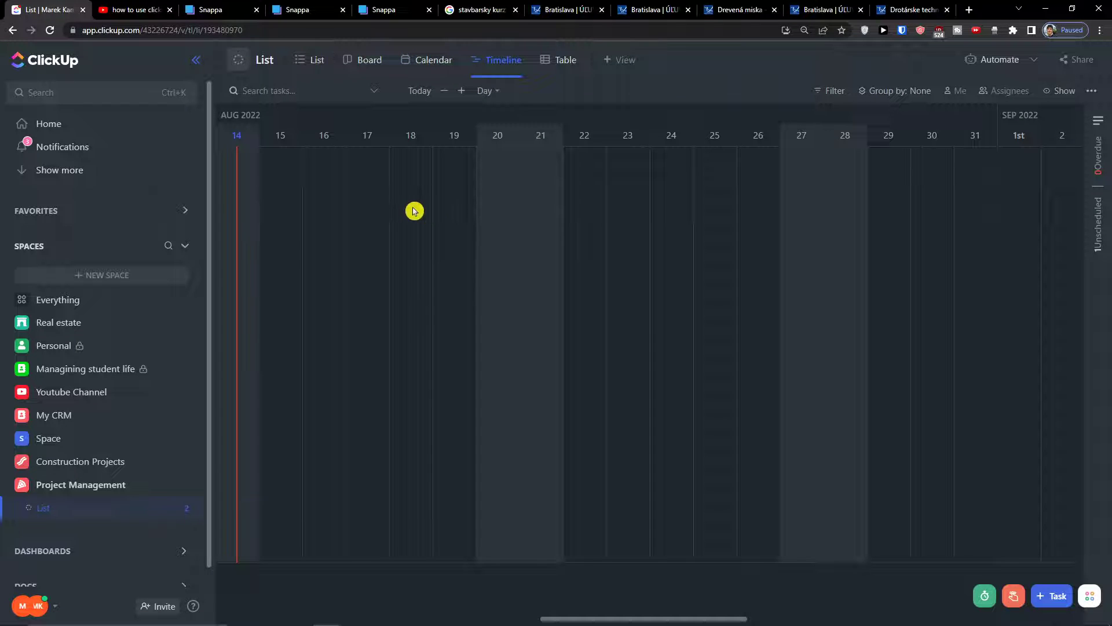
pyautogui.click(312, 61)
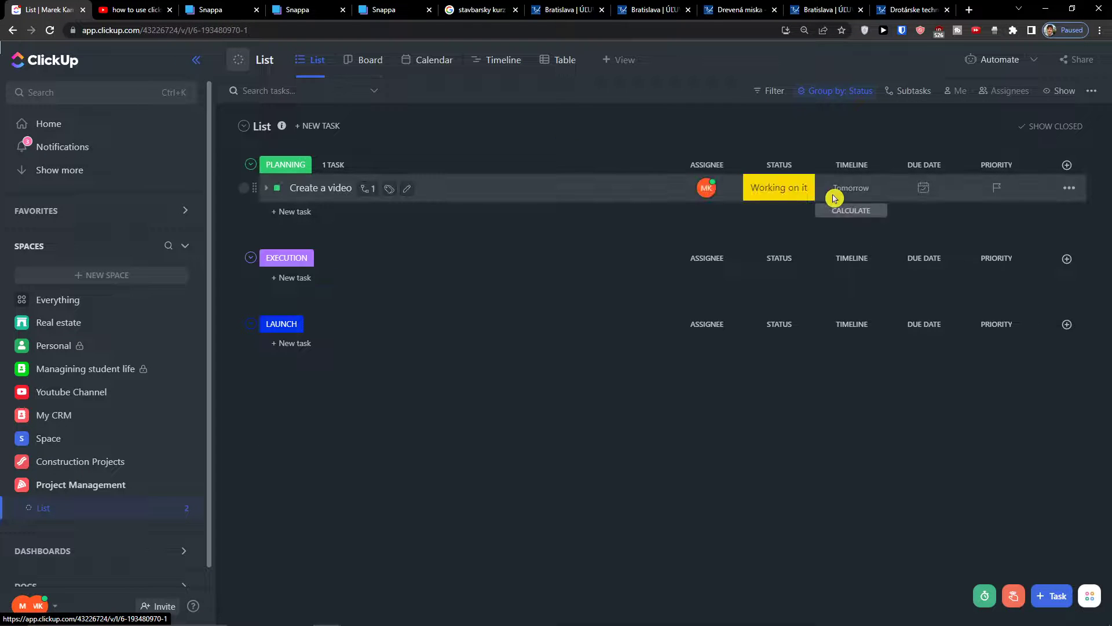
# Step: Set both the Timeline date and the Due Date of "Create a video" to Wednesday, August 17, 2022
pyautogui.click(860, 195)
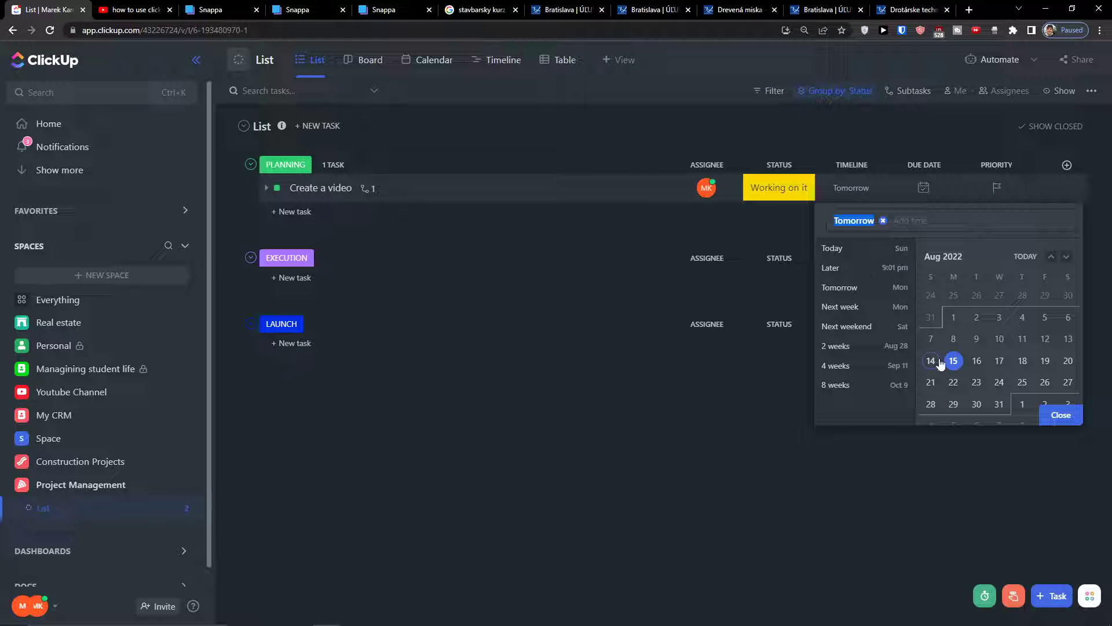
pyautogui.click(1000, 361)
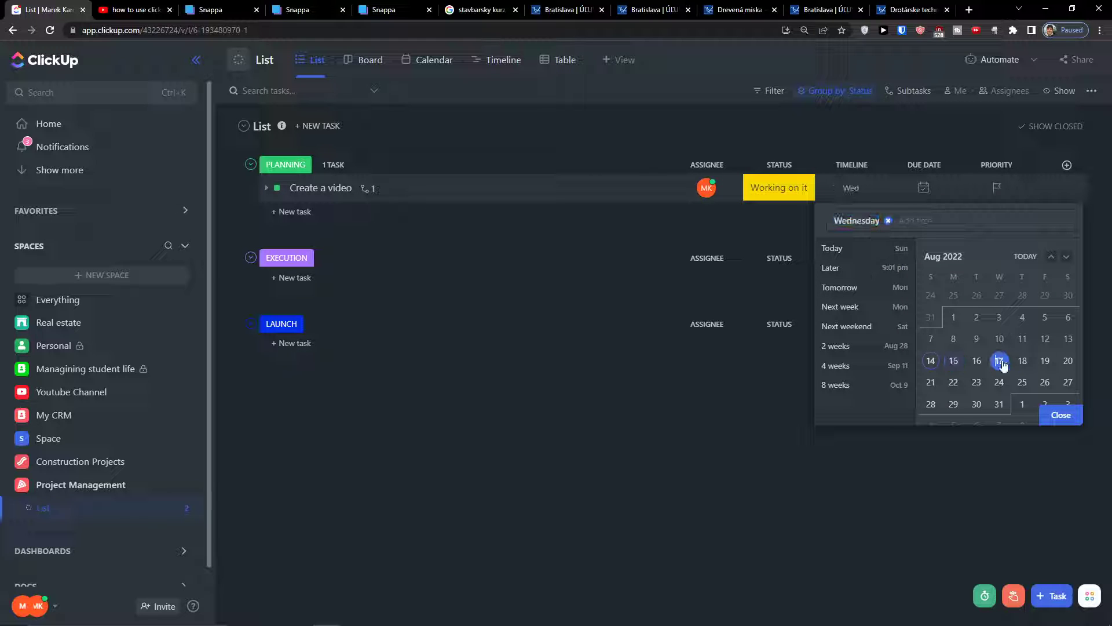
pyautogui.click(1060, 415)
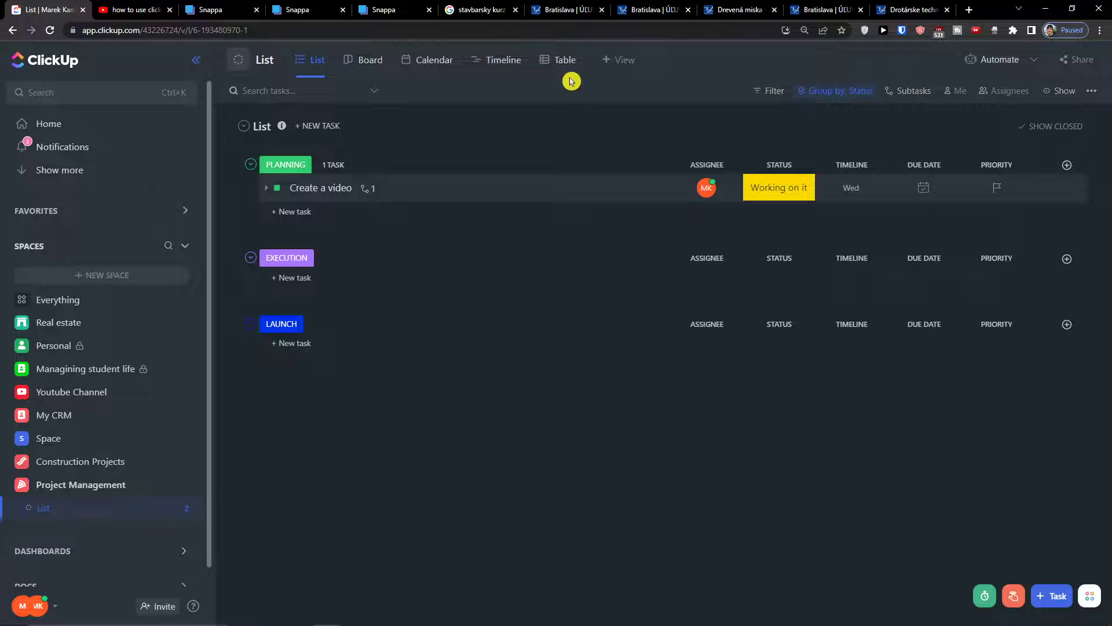
pyautogui.click(925, 188)
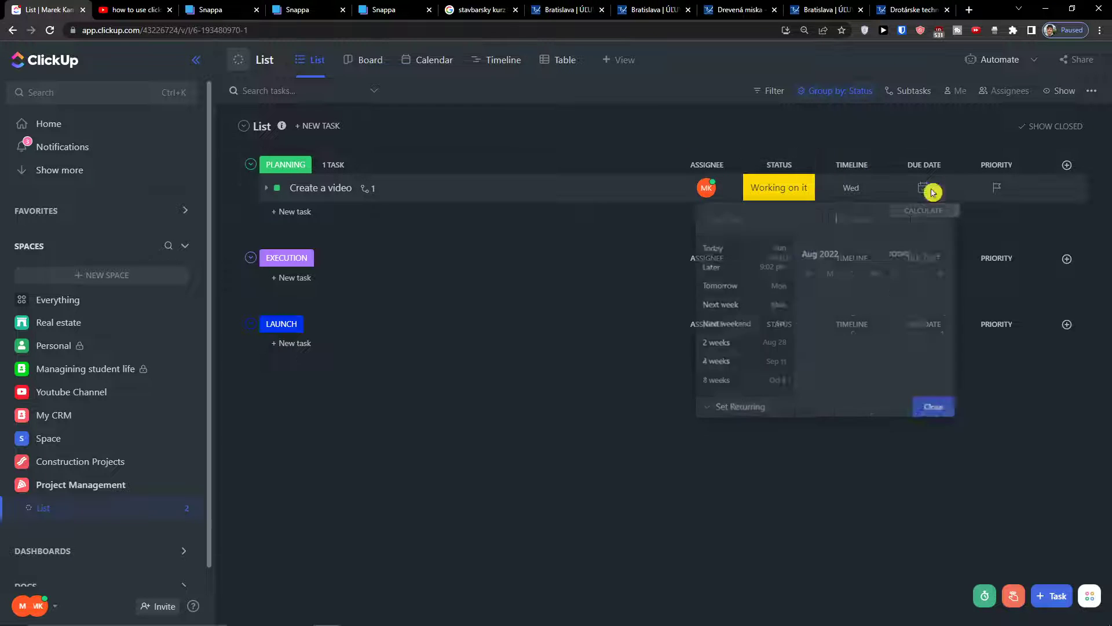
pyautogui.click(874, 355)
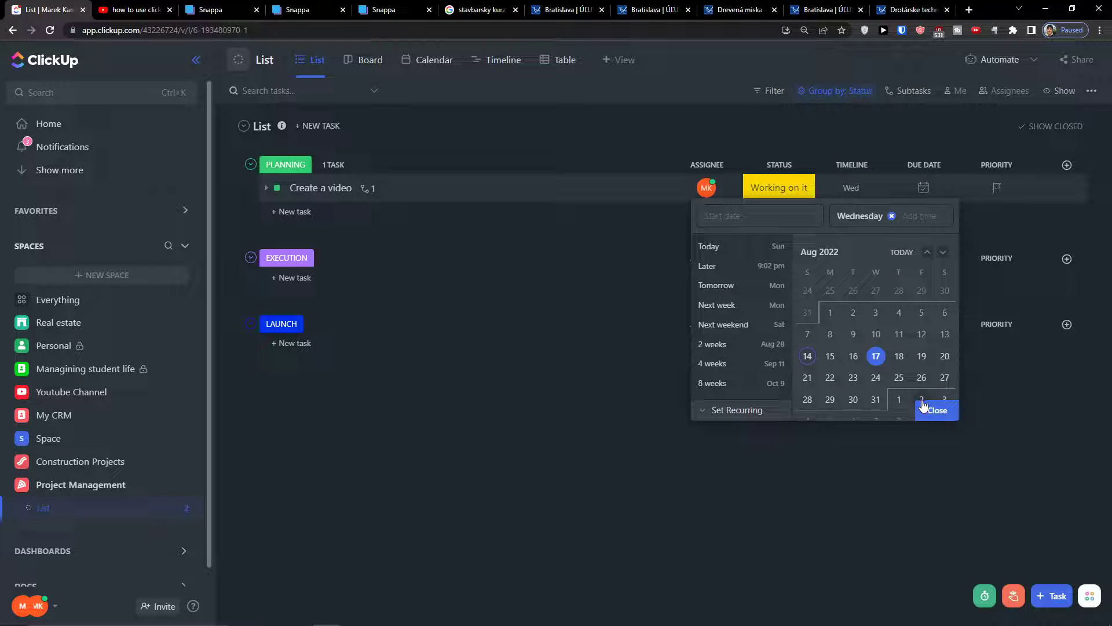
pyautogui.click(935, 410)
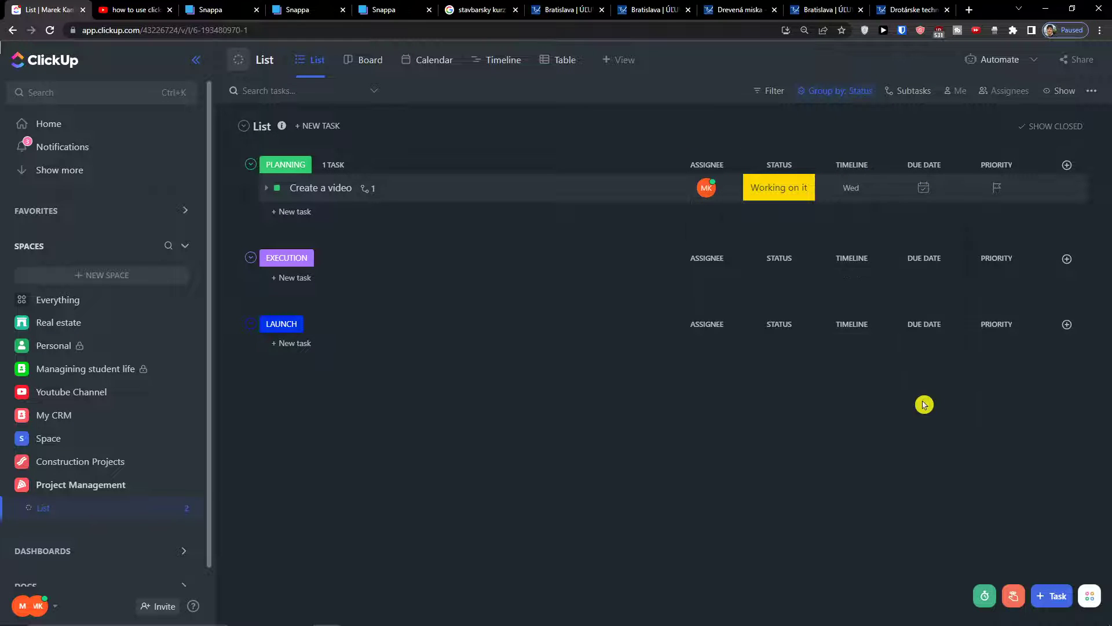
# Step: Check the Calendar view, stretch the "Create a video" bar in the Timeline view to August 22, shift it to August 18–23, and return to the List view
pyautogui.click(430, 59)
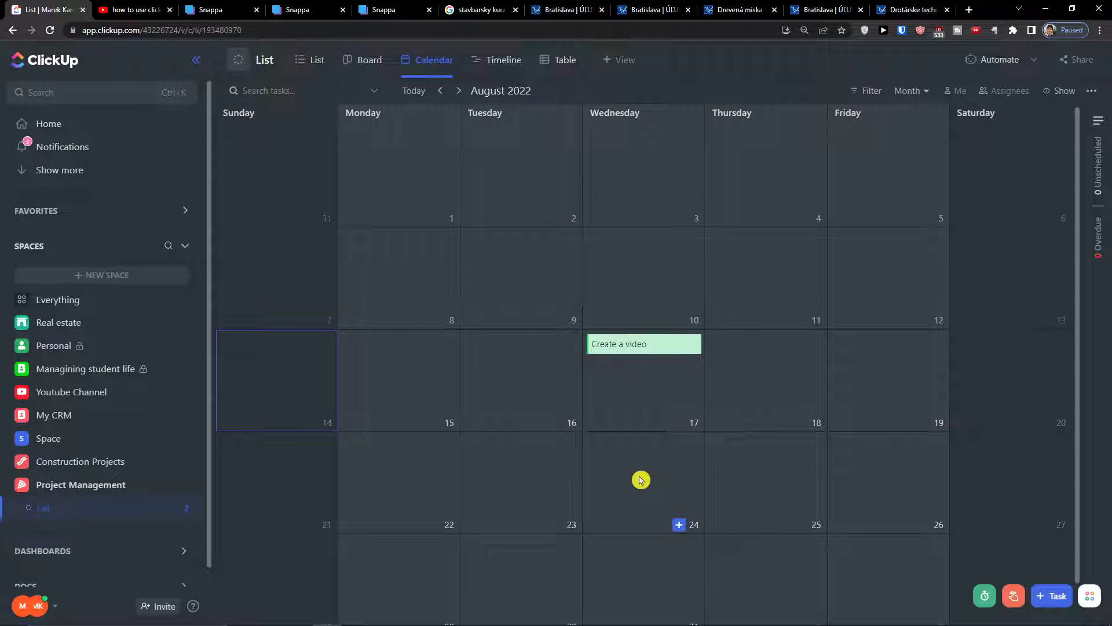
pyautogui.click(497, 62)
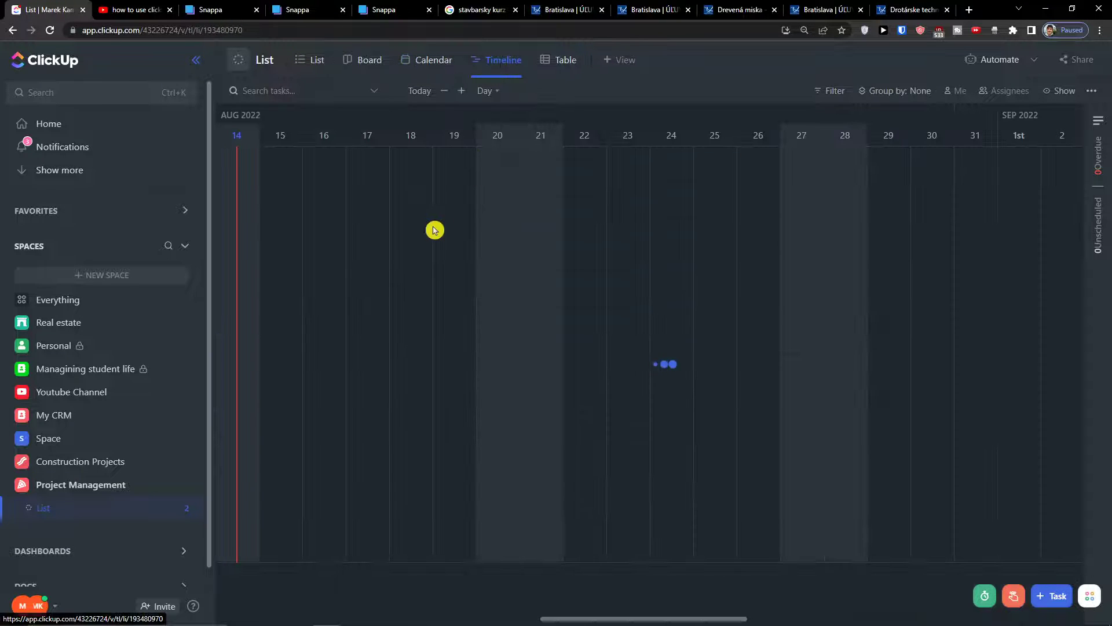
pyautogui.moveTo(386, 159); pyautogui.dragTo(603, 181)
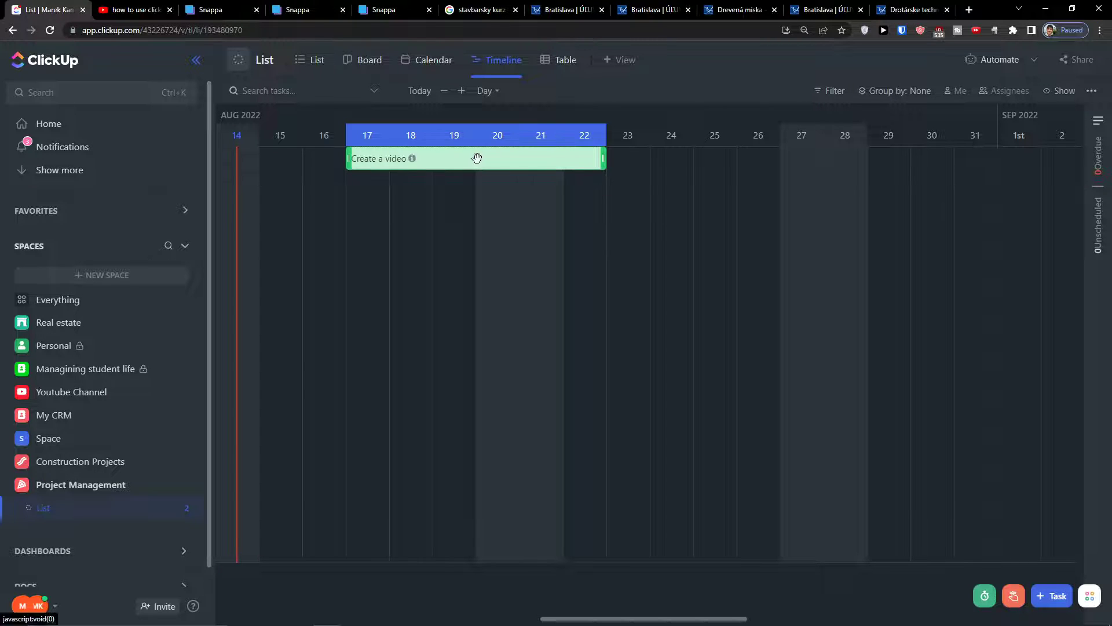
pyautogui.moveTo(474, 159); pyautogui.dragTo(499, 166)
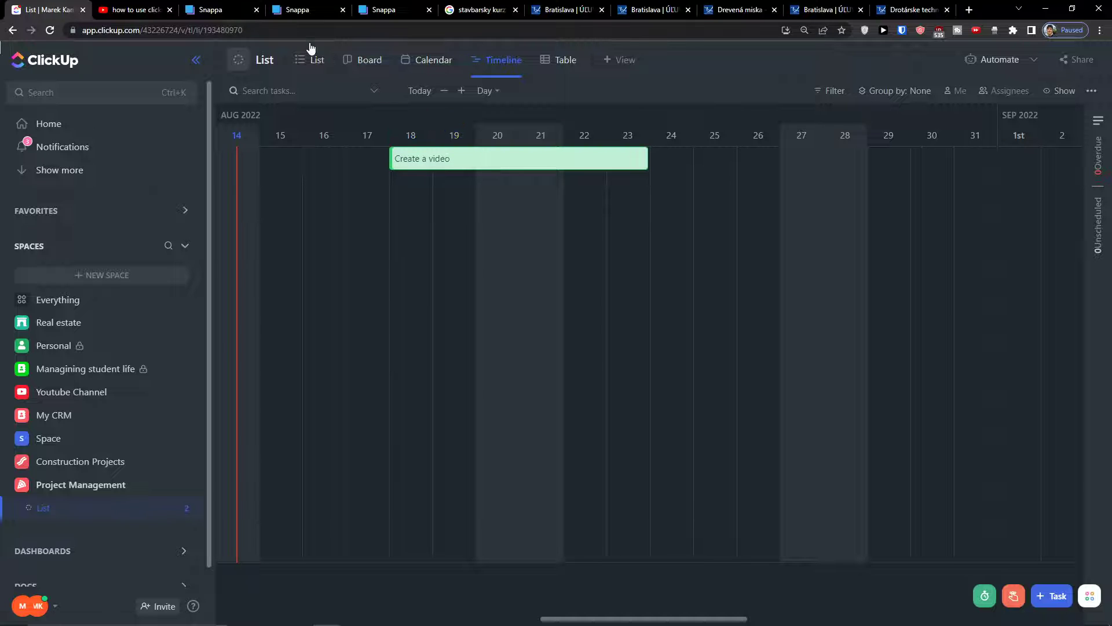
pyautogui.click(309, 60)
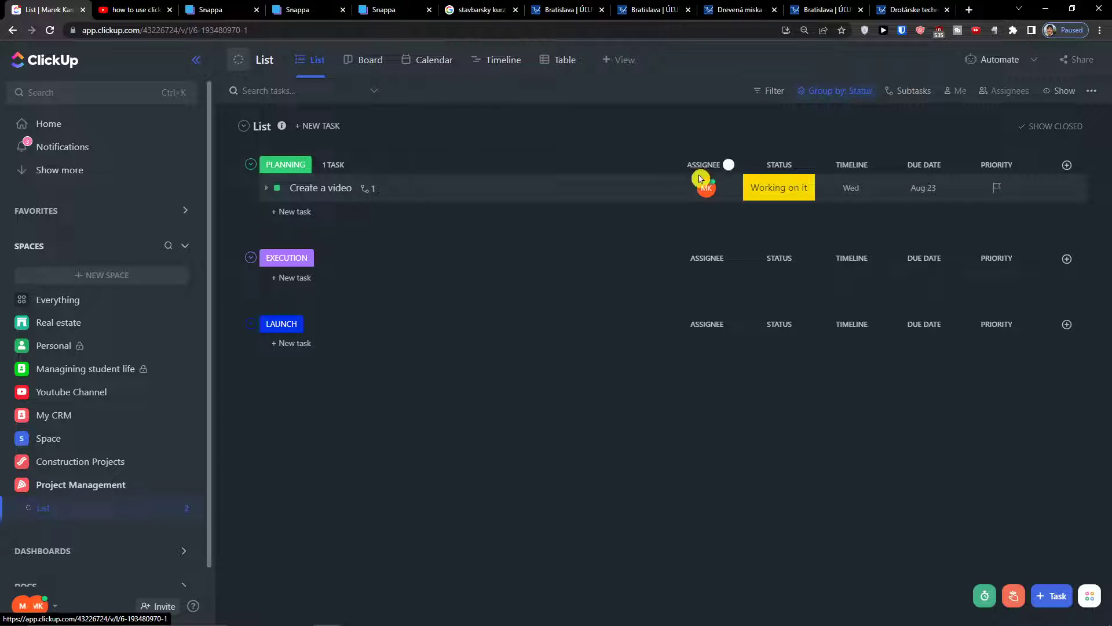
# Step: Delete the Timeline custom field, removing it only from this List
pyautogui.click(922, 187)
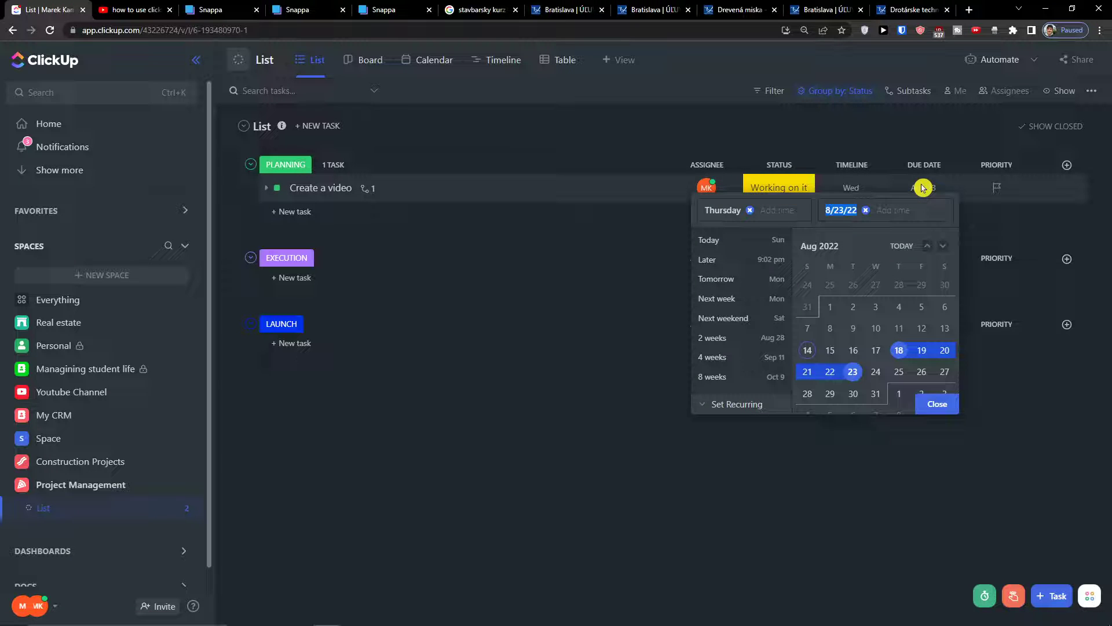
pyautogui.click(805, 424)
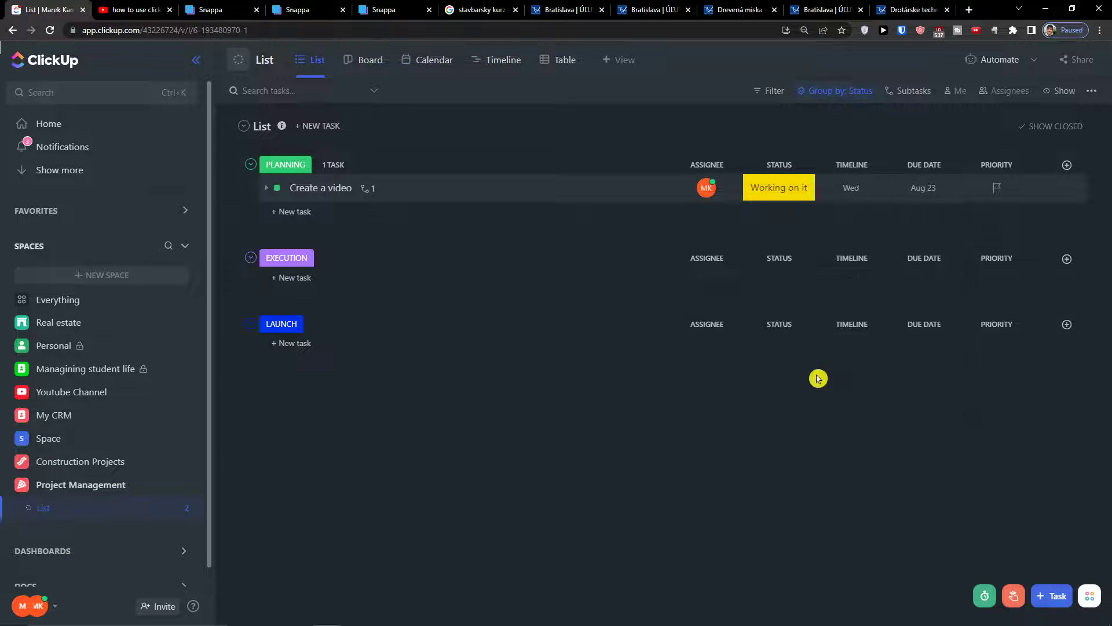
pyautogui.click(922, 166)
pyautogui.click(861, 169)
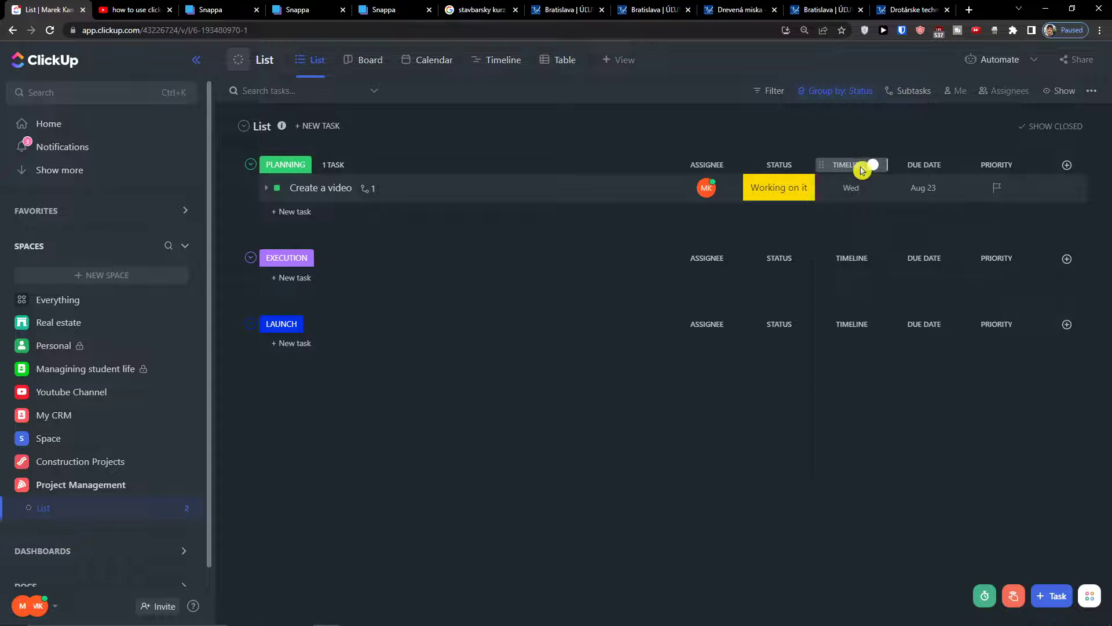
pyautogui.click(861, 170)
pyautogui.click(884, 461)
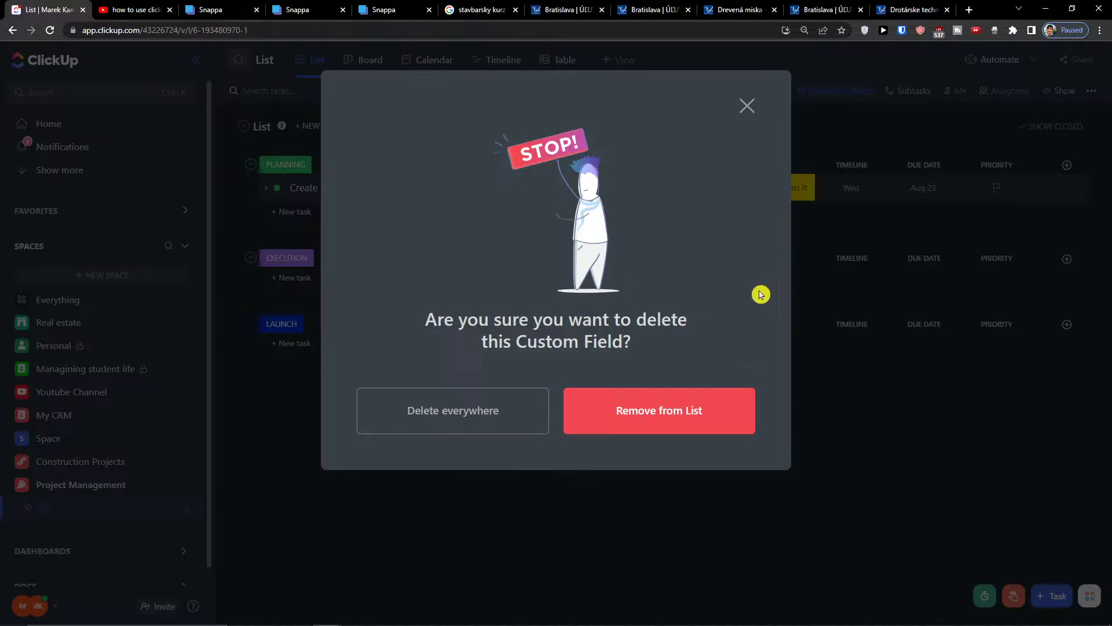
pyautogui.click(661, 415)
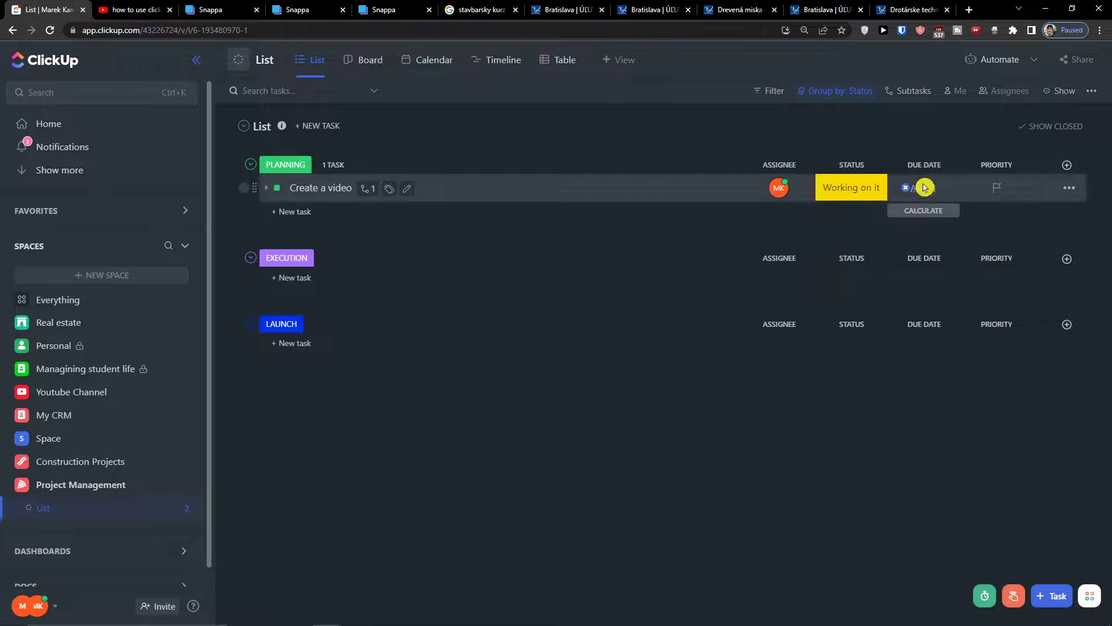
# Step: Review the Due Date range of "Create a video", compare it with its bar in the Timeline view, and return to the List view
pyautogui.click(924, 187)
pyautogui.click(849, 421)
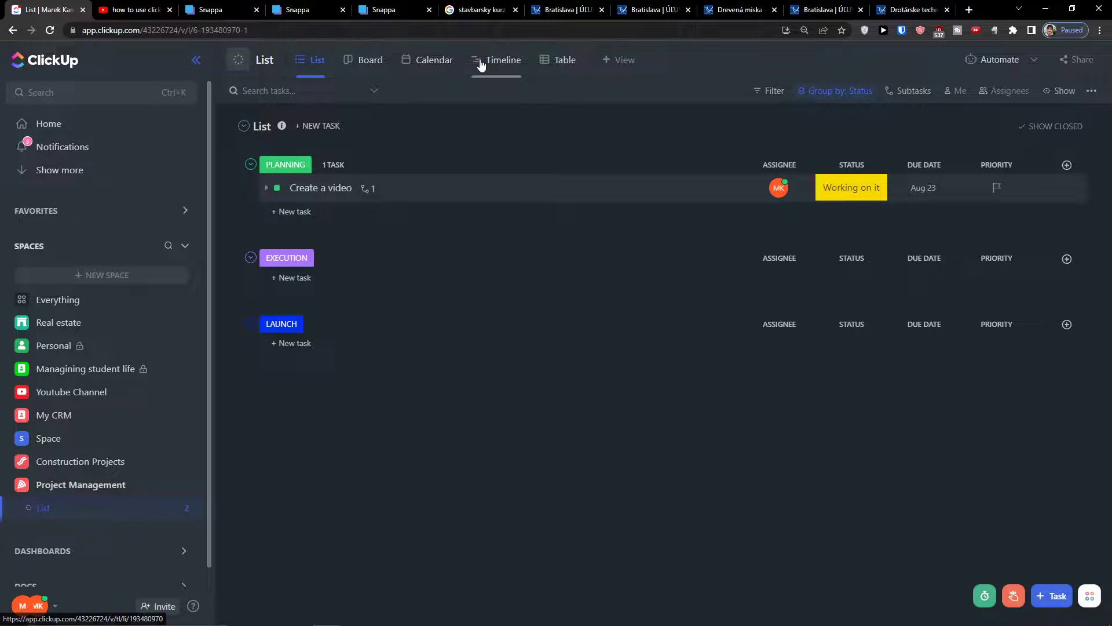
pyautogui.click(497, 61)
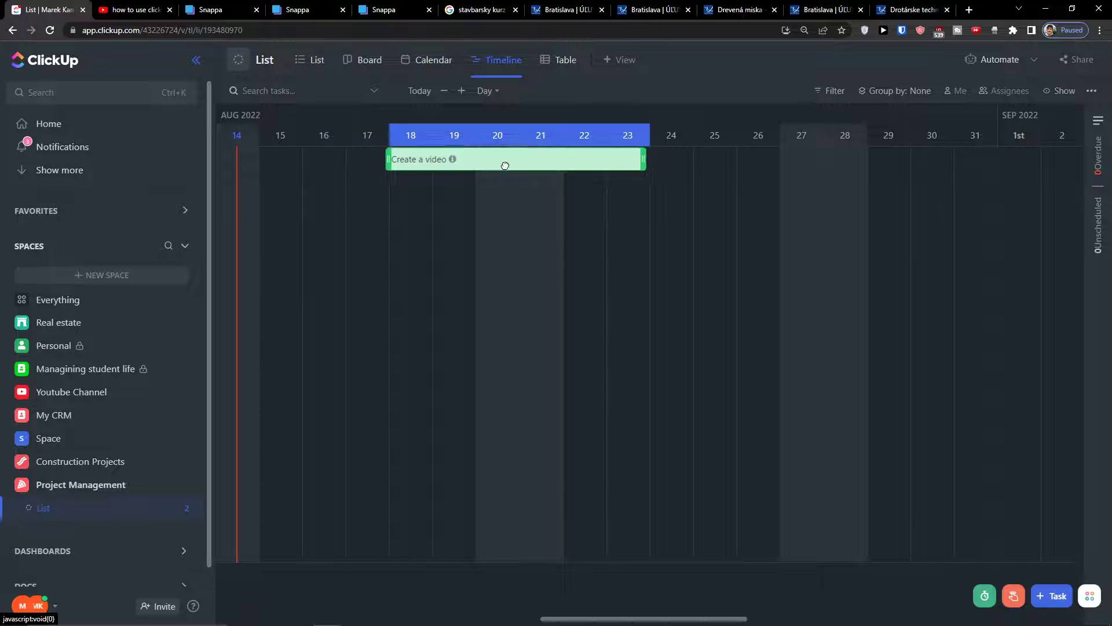
pyautogui.click(320, 63)
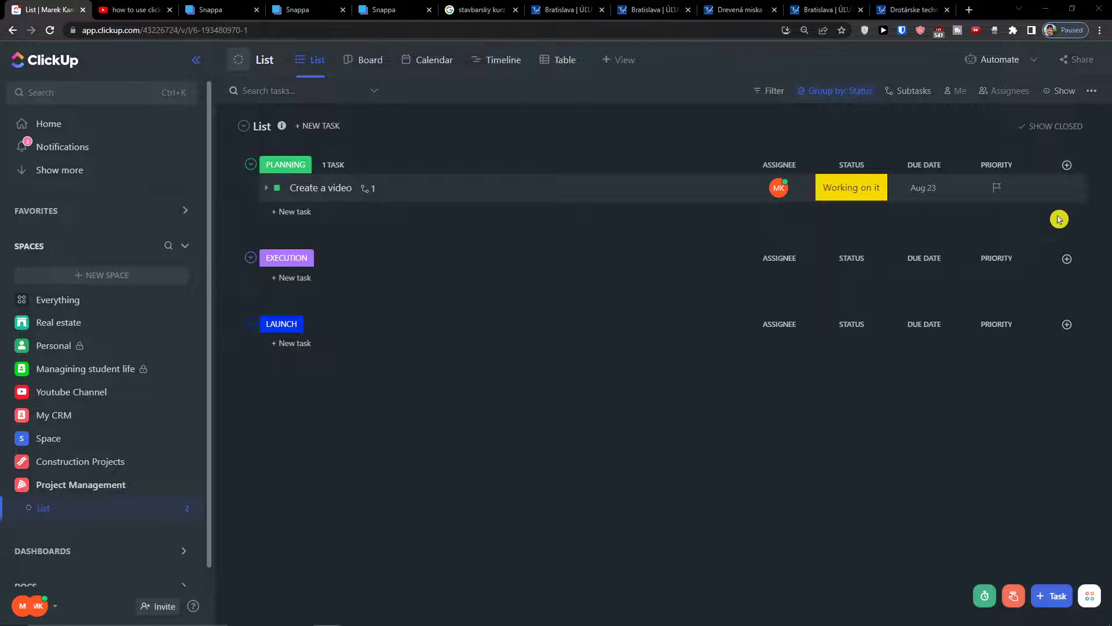
# Step: Look through the available column types and show the built-in Time tracked column in the list
pyautogui.click(1066, 165)
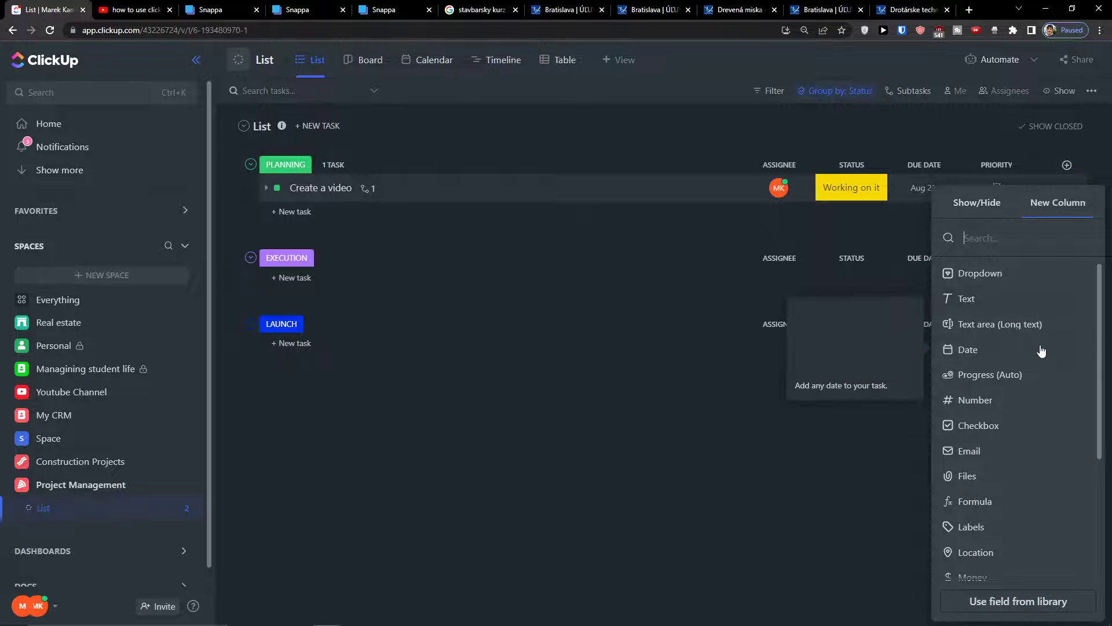
pyautogui.scroll(3, 1024, 389)
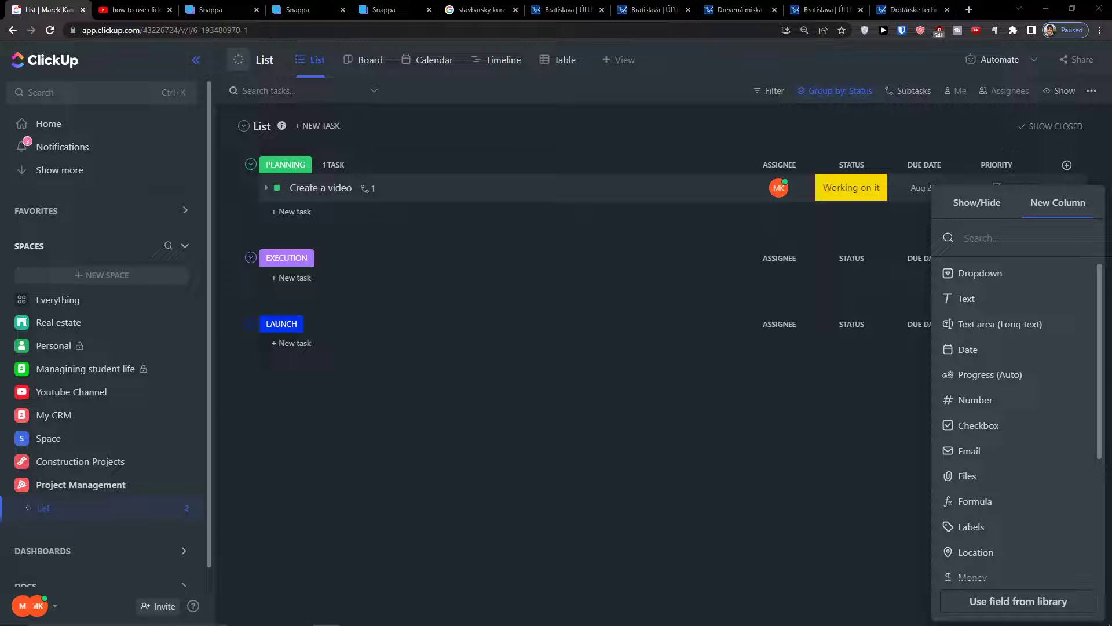
pyautogui.scroll(-3, 1048, 489)
pyautogui.scroll(3, 1048, 489)
pyautogui.click(973, 203)
pyautogui.scroll(-5, 1010, 348)
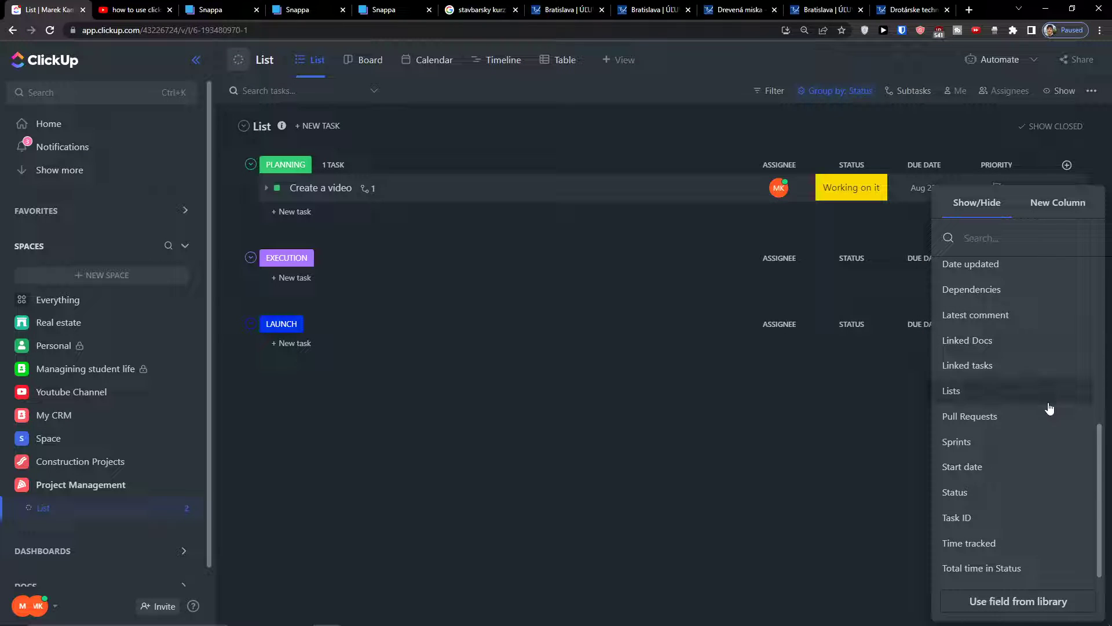
pyautogui.click(991, 547)
pyautogui.click(828, 517)
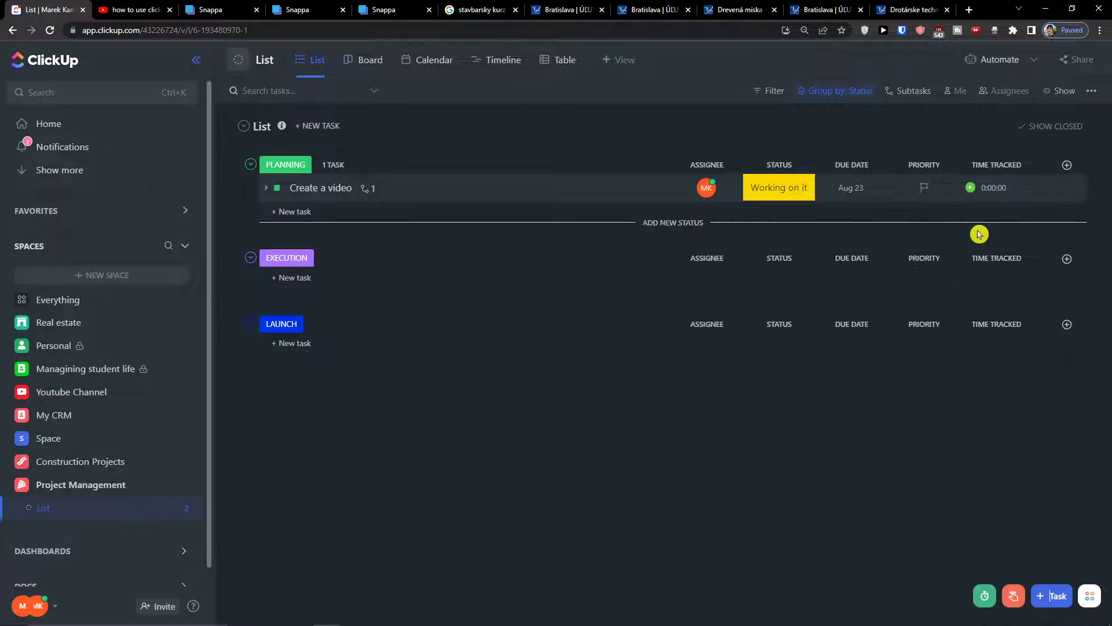
# Step: Track a few seconds on the "Create a video" task with the timer and stop it
pyautogui.click(992, 188)
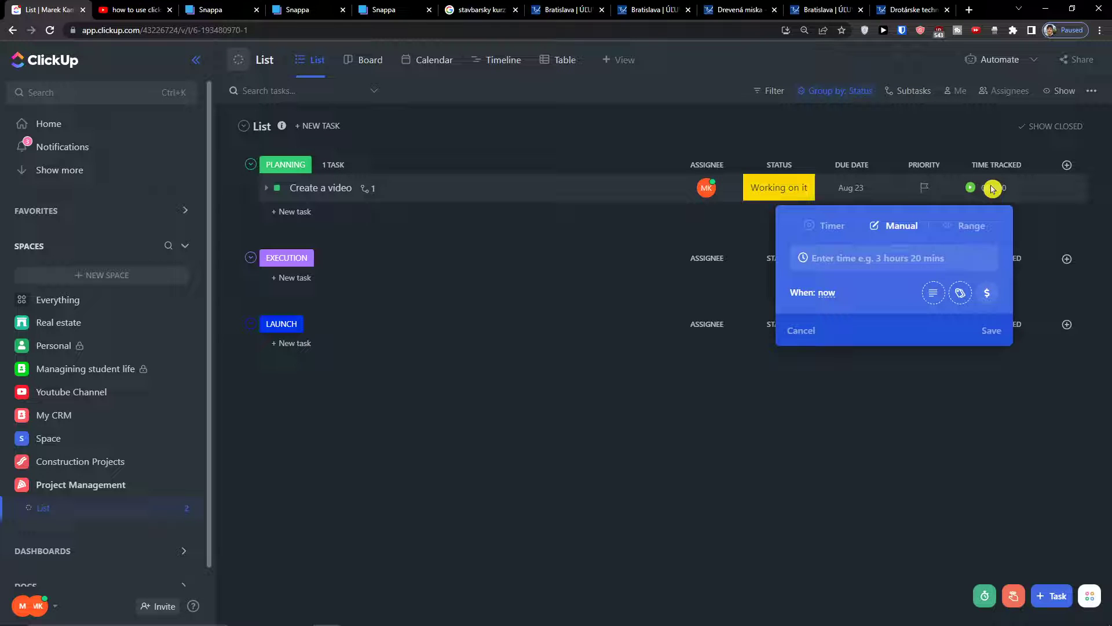
pyautogui.click(829, 231)
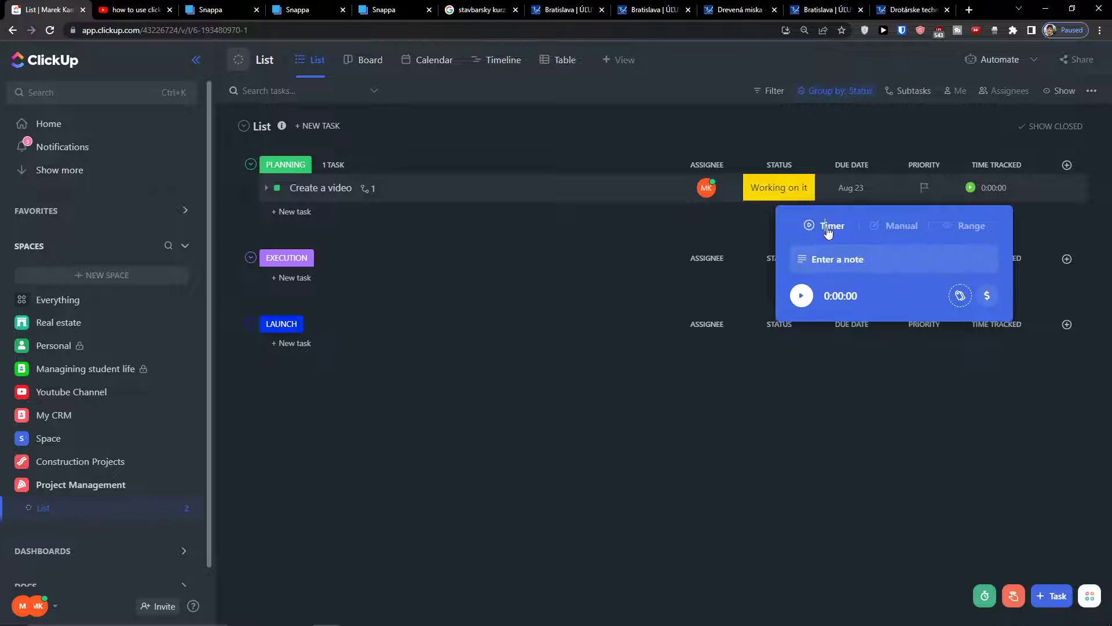
pyautogui.click(803, 295)
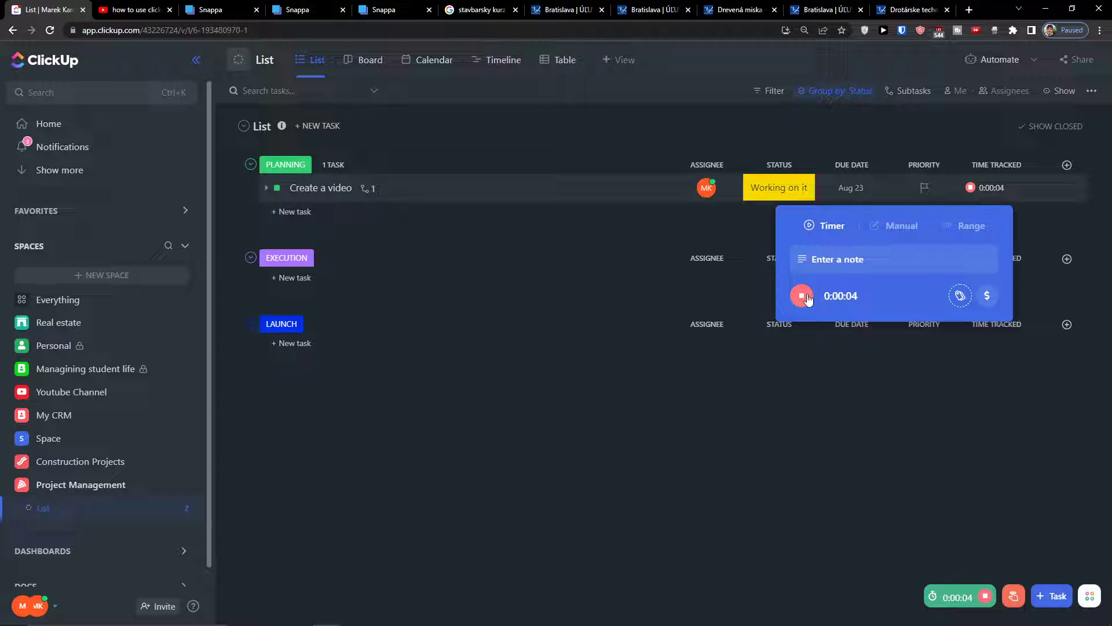
pyautogui.click(801, 296)
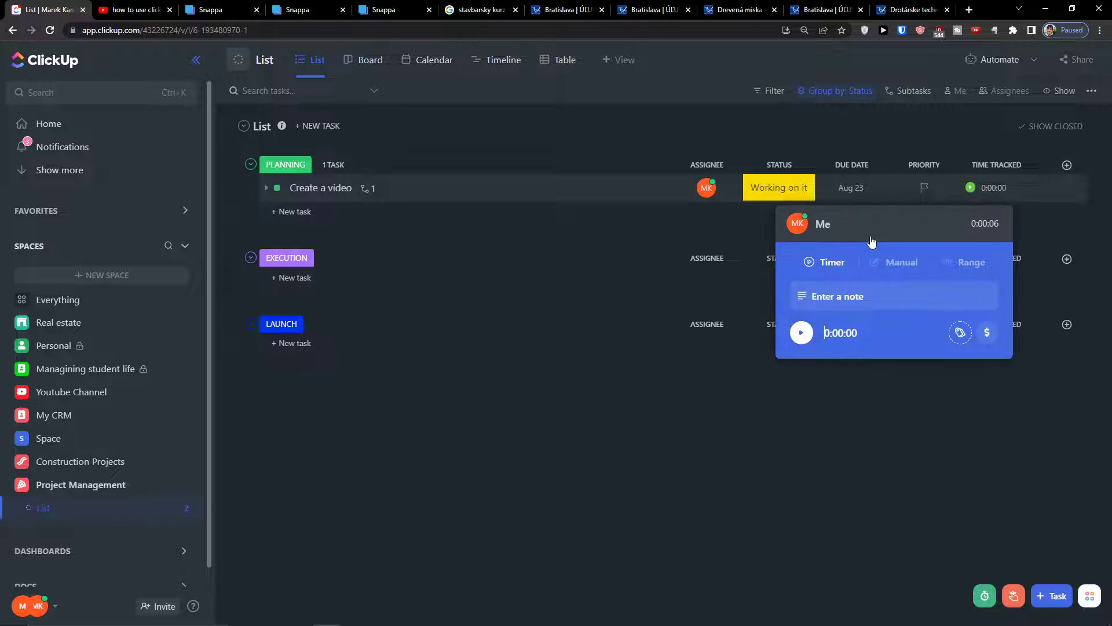
# Step: Log a manual time entry of 1 hour for the "Create a video" task
pyautogui.click(892, 314)
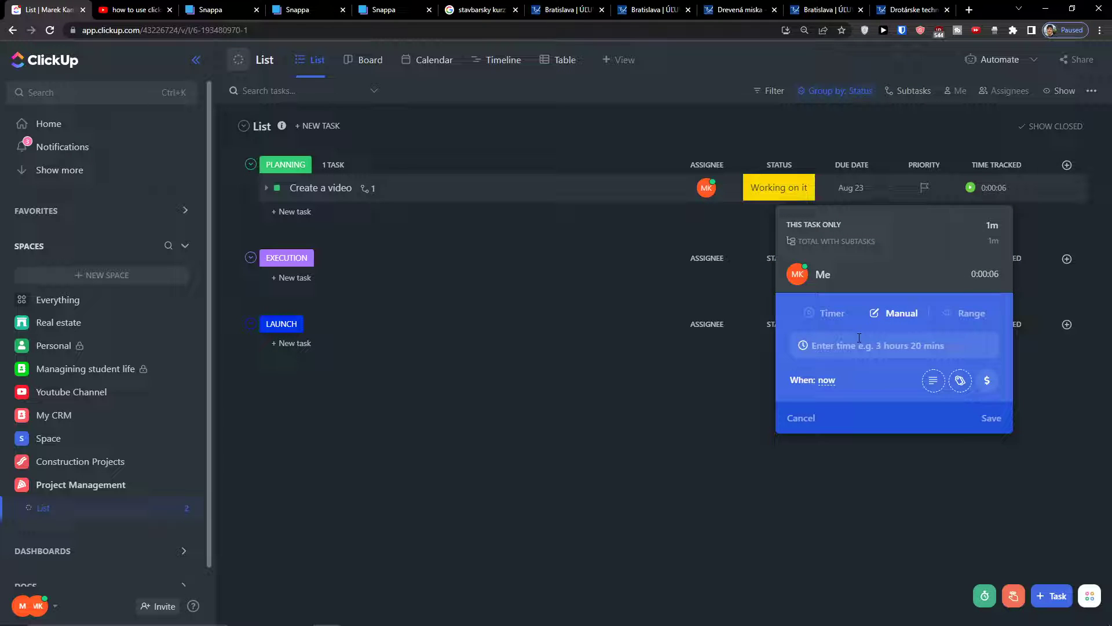
pyautogui.write('1 hour')
pyautogui.click(858, 378)
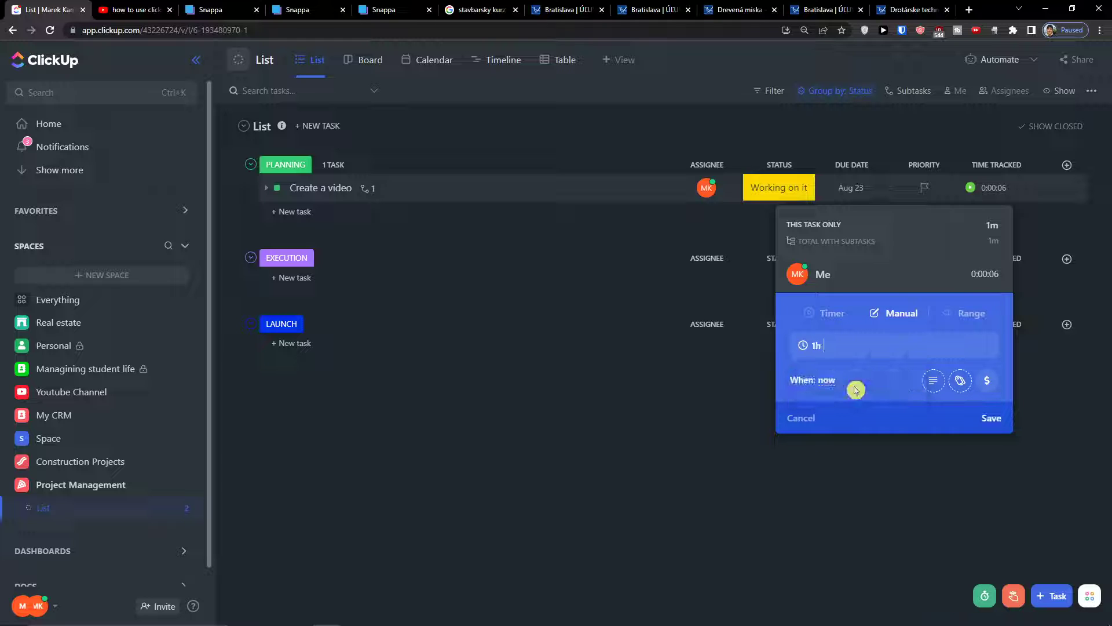
pyautogui.click(991, 419)
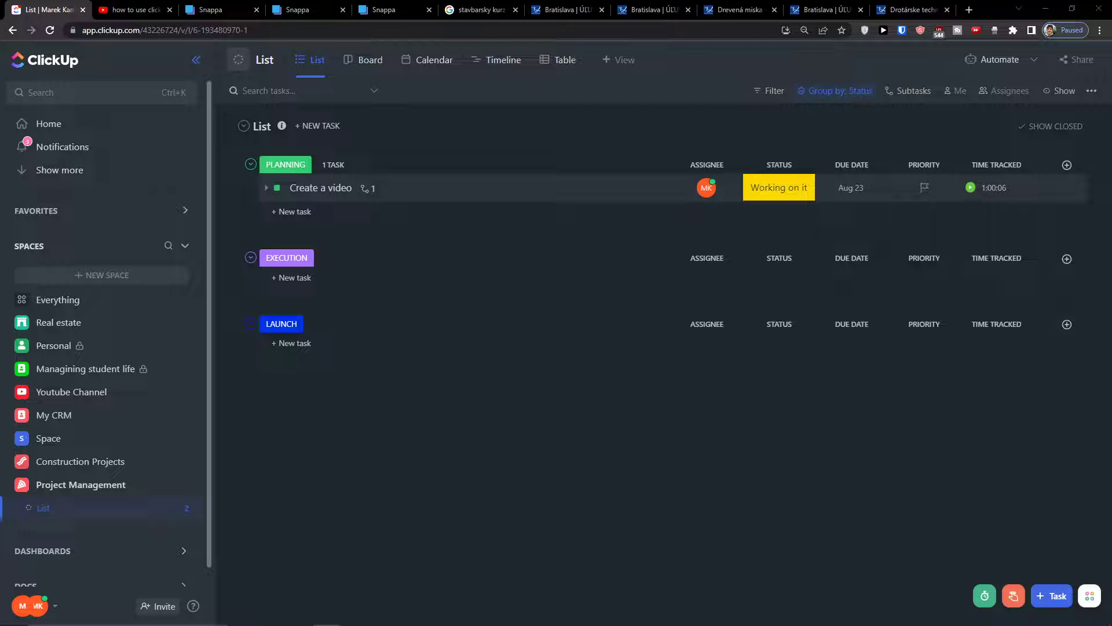
# Step: Add a Date column named "Completion Date" to the list
pyautogui.click(1067, 165)
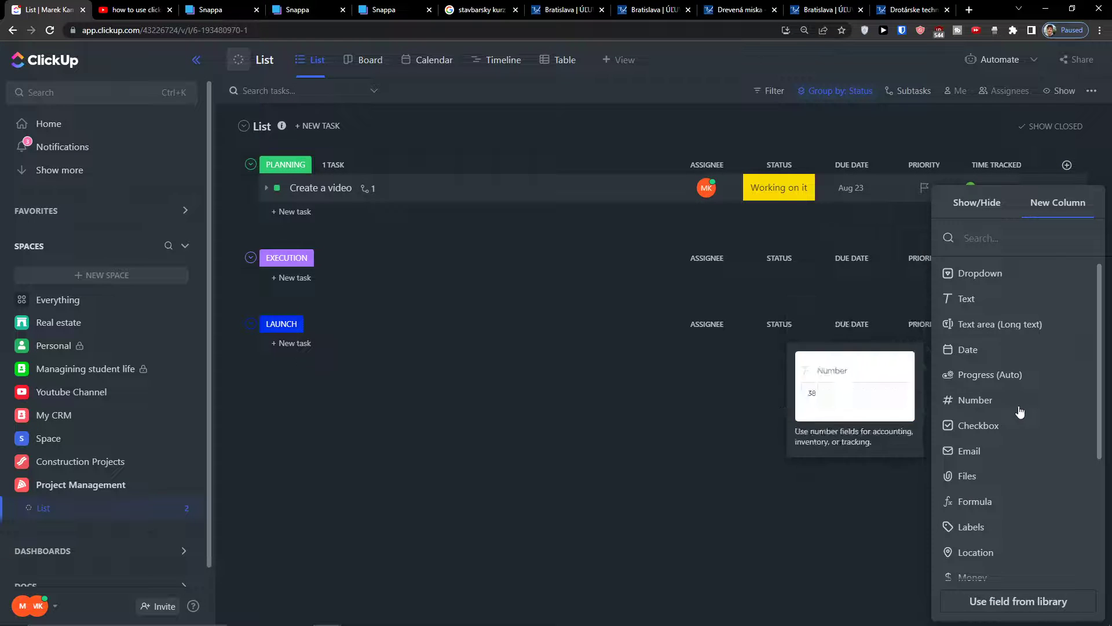
pyautogui.click(1021, 350)
pyautogui.write('C')
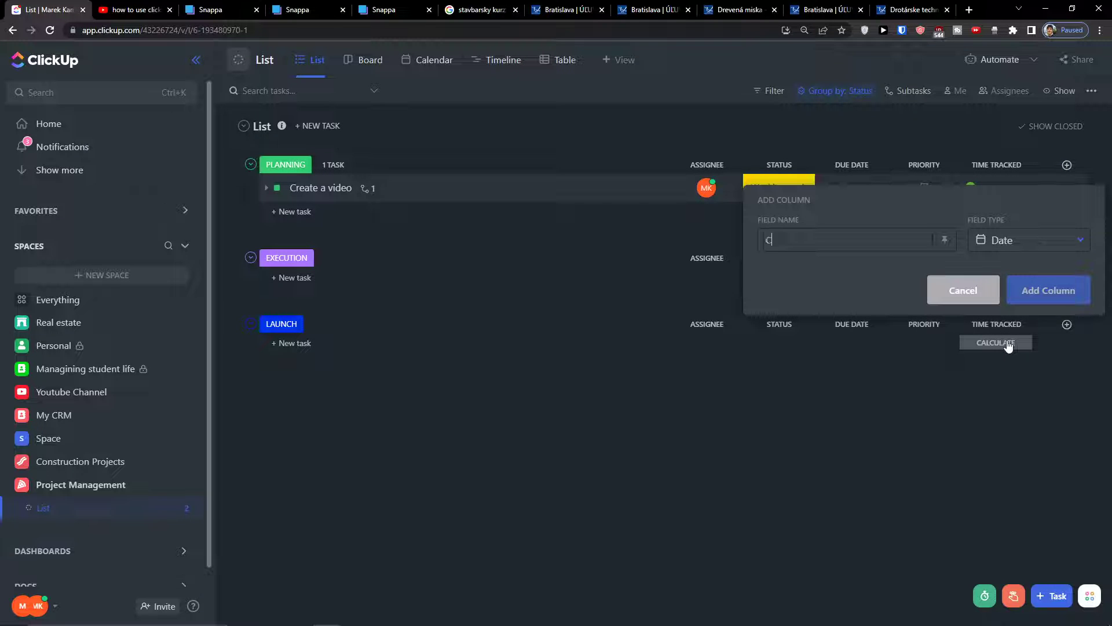
pyautogui.write('ompletion Date')
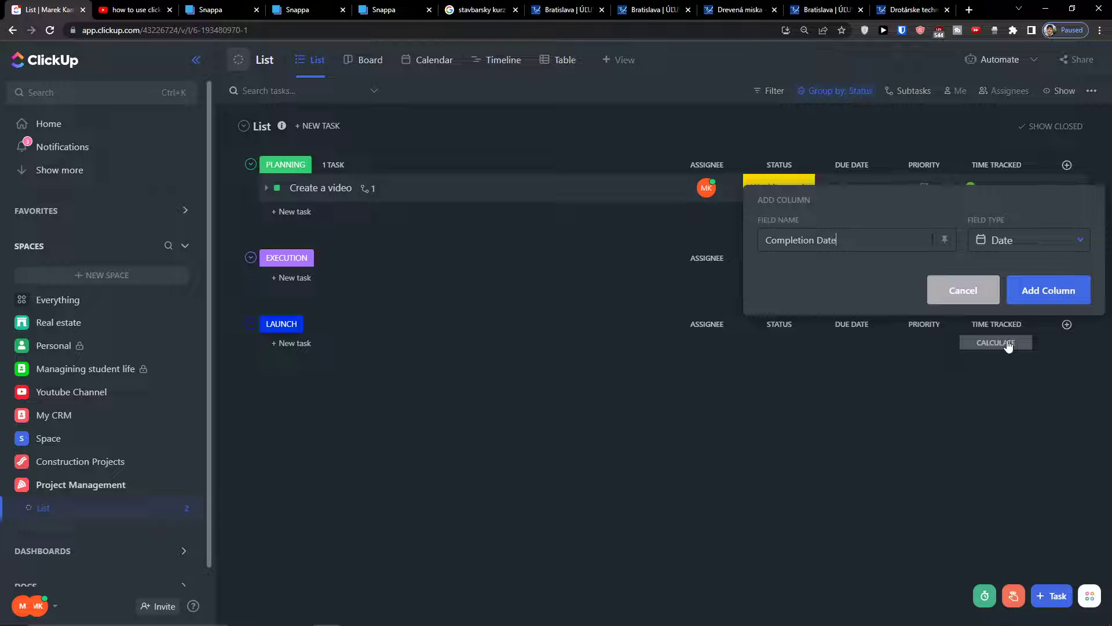
pyautogui.click(1046, 289)
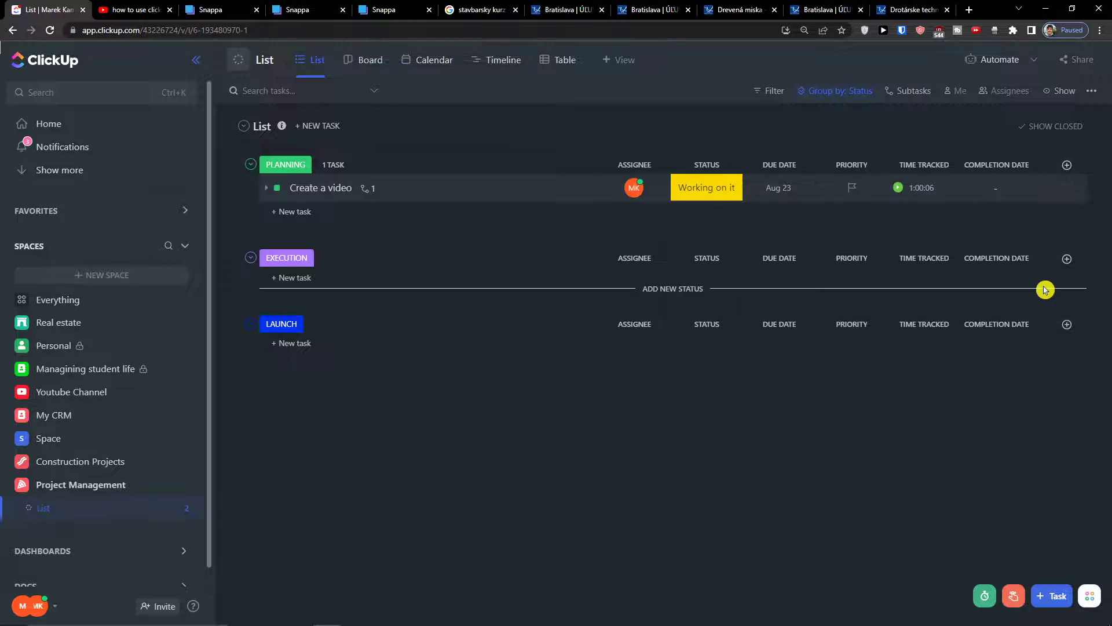
# Step: Try out August 31 and August 15, 2022 at 1:15 am as the Completion Date of "Create a video", and clear the field
pyautogui.click(999, 192)
pyautogui.click(1021, 405)
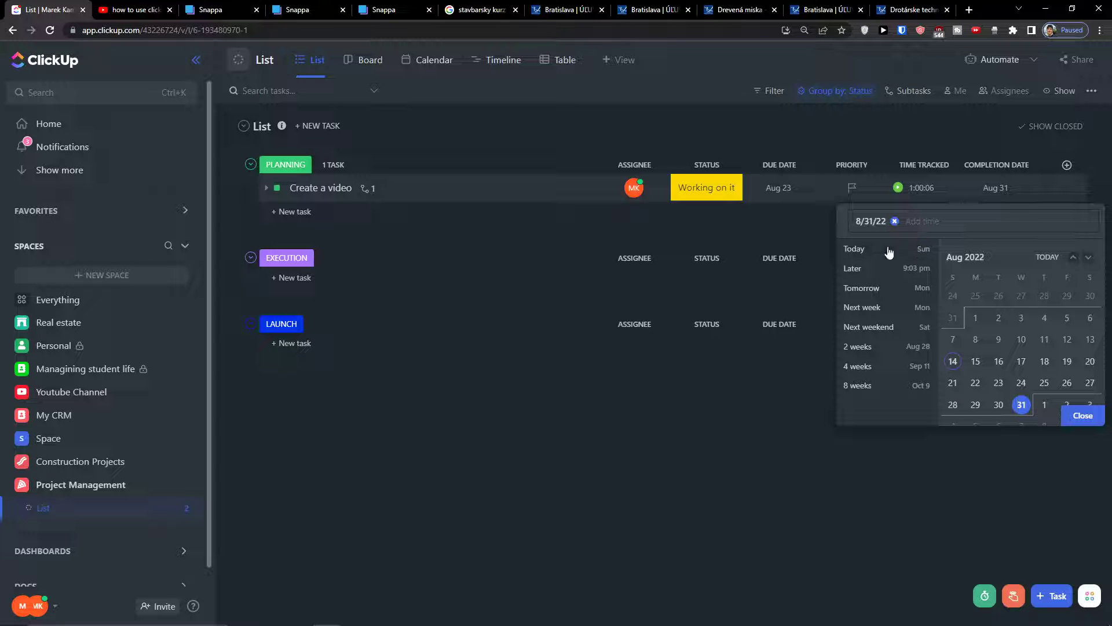
pyautogui.click(925, 220)
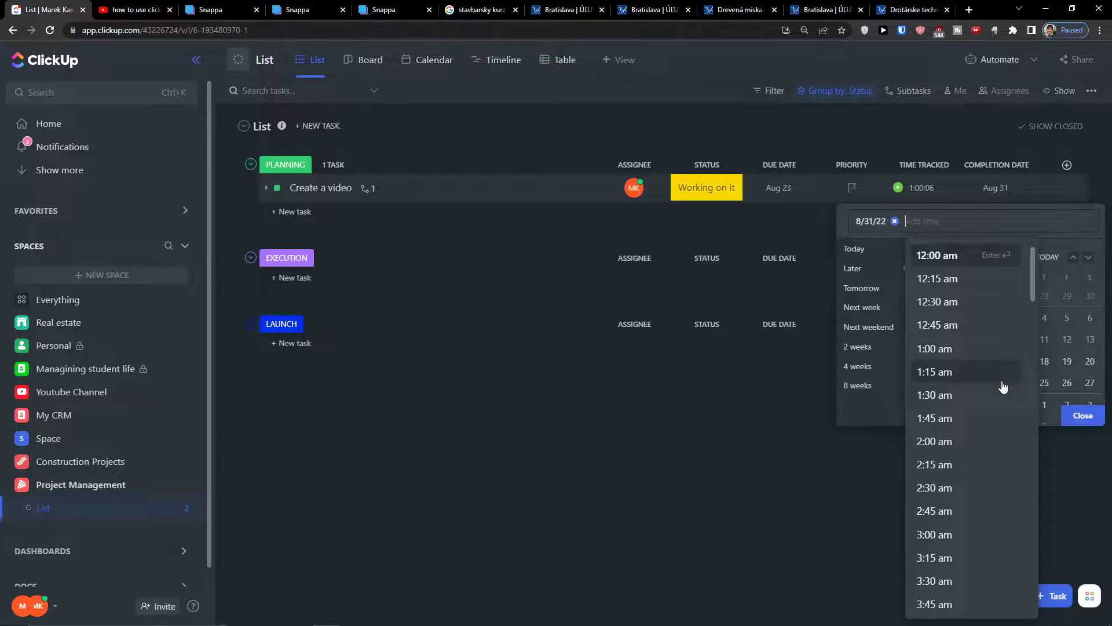
pyautogui.click(1002, 380)
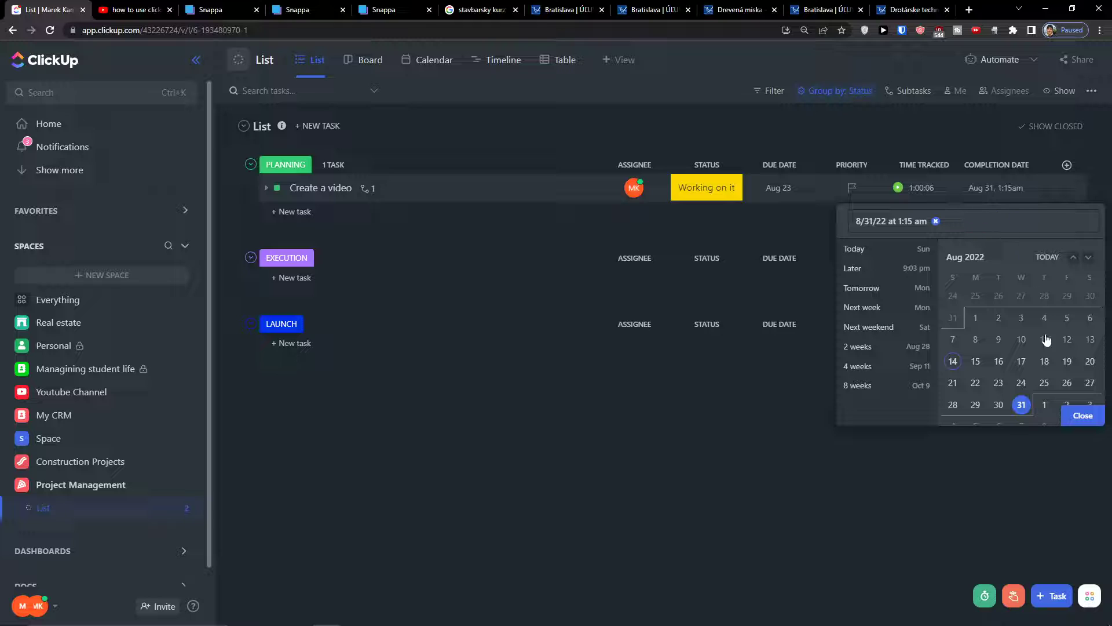
pyautogui.click(975, 361)
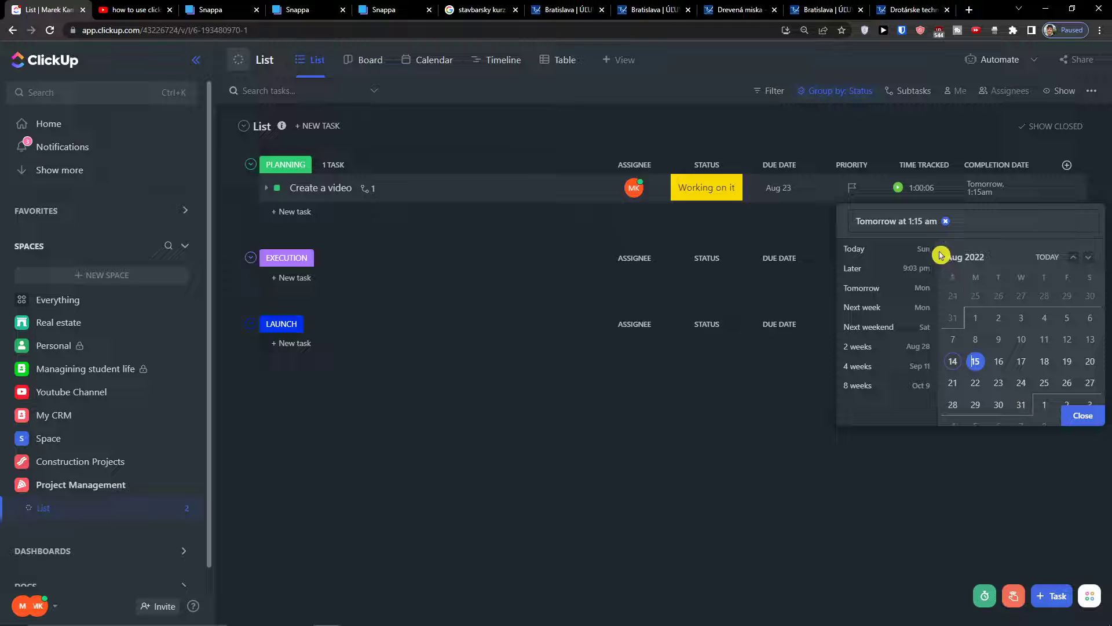
pyautogui.click(945, 220)
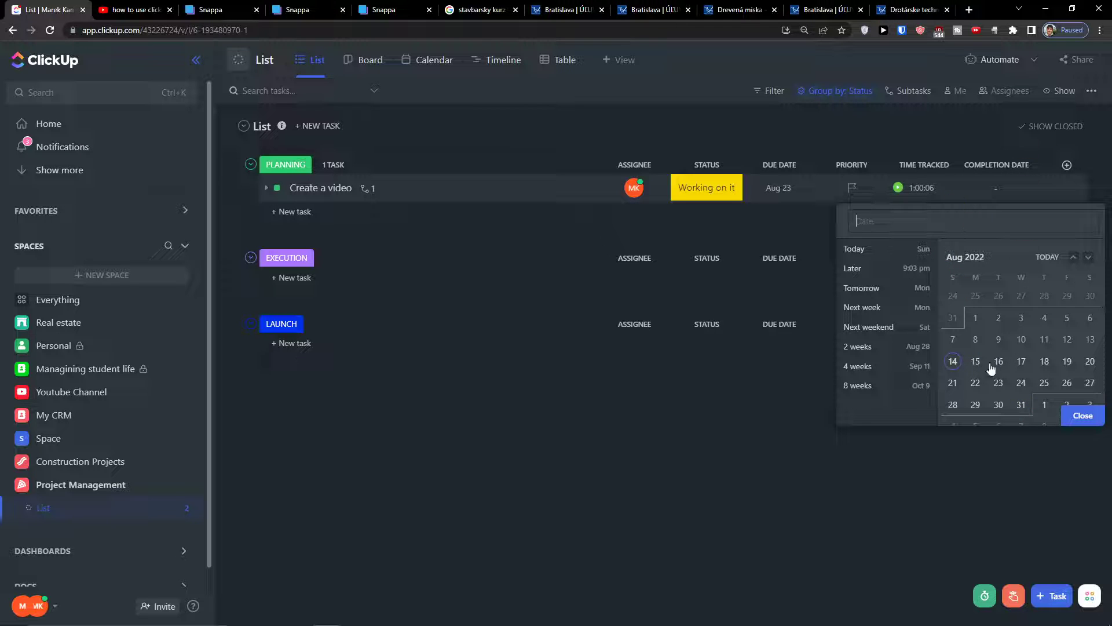
pyautogui.click(946, 490)
# Step: Add a Website column named "Link" to the list
pyautogui.click(1066, 166)
pyautogui.scroll(-5, 1075, 336)
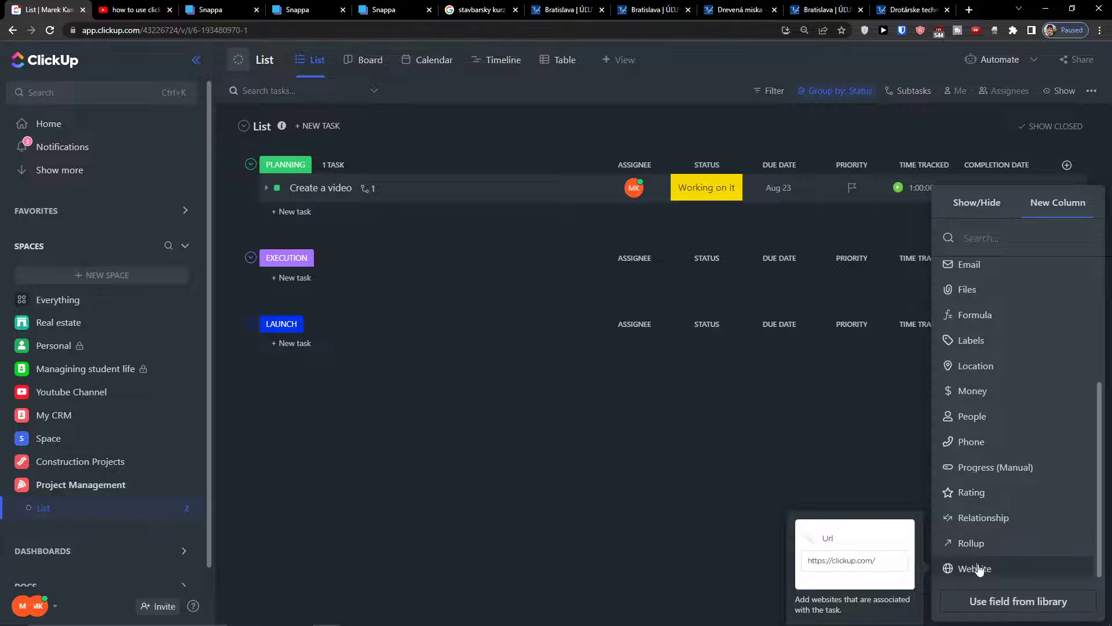
pyautogui.click(978, 570)
pyautogui.write('Link')
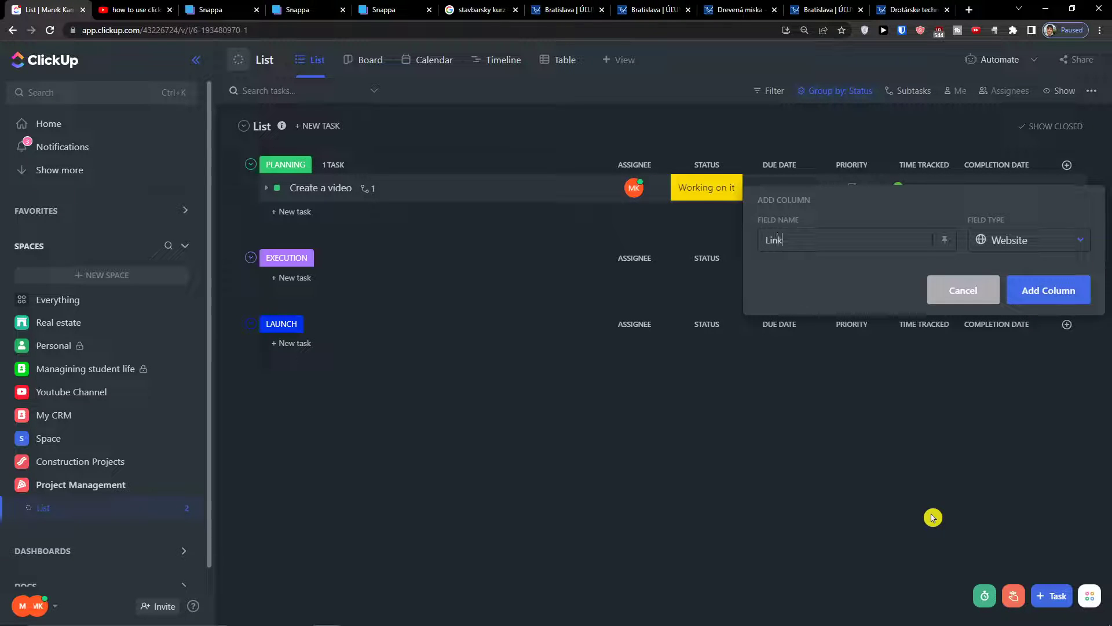
pyautogui.click(1052, 286)
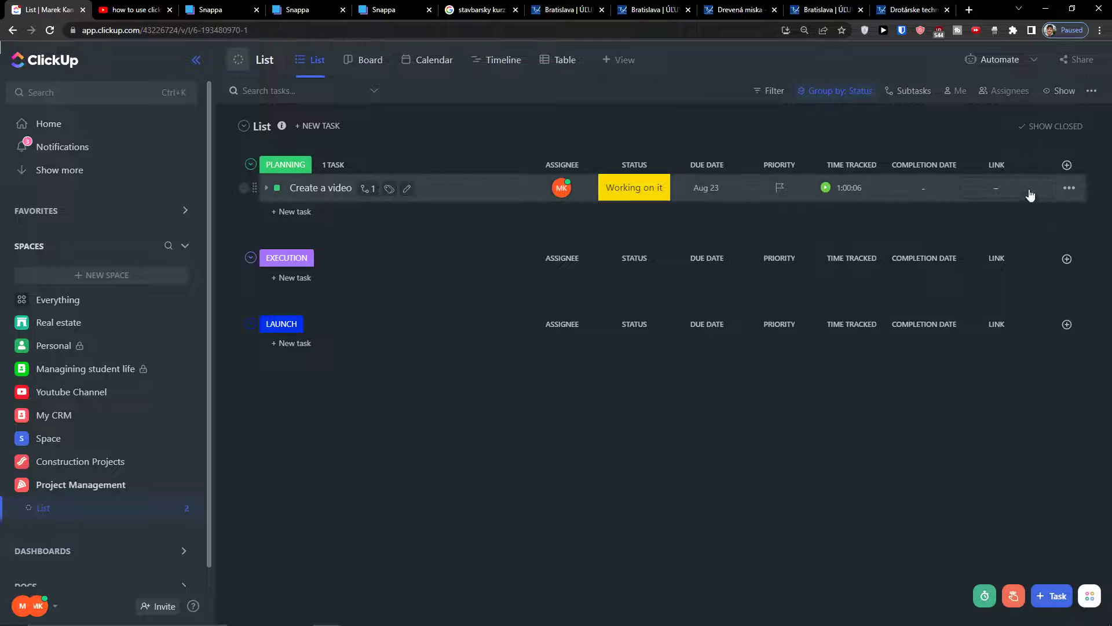
# Step: Add a Files column named "Assets" to the list
pyautogui.click(1066, 165)
pyautogui.scroll(-5, 971, 417)
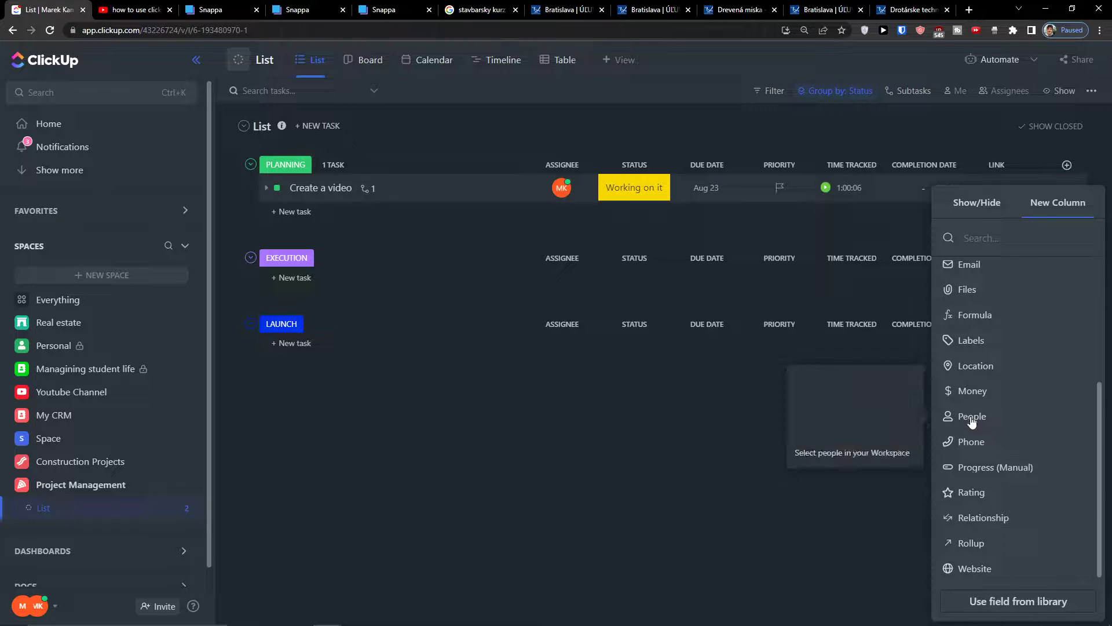
pyautogui.scroll(3, 999, 428)
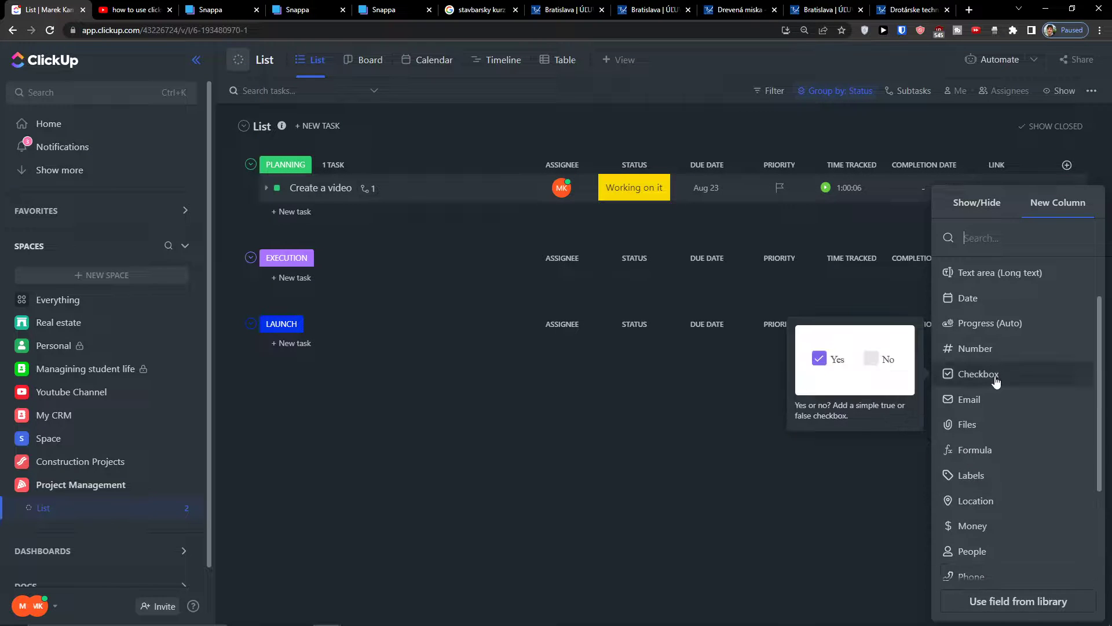
pyautogui.click(977, 430)
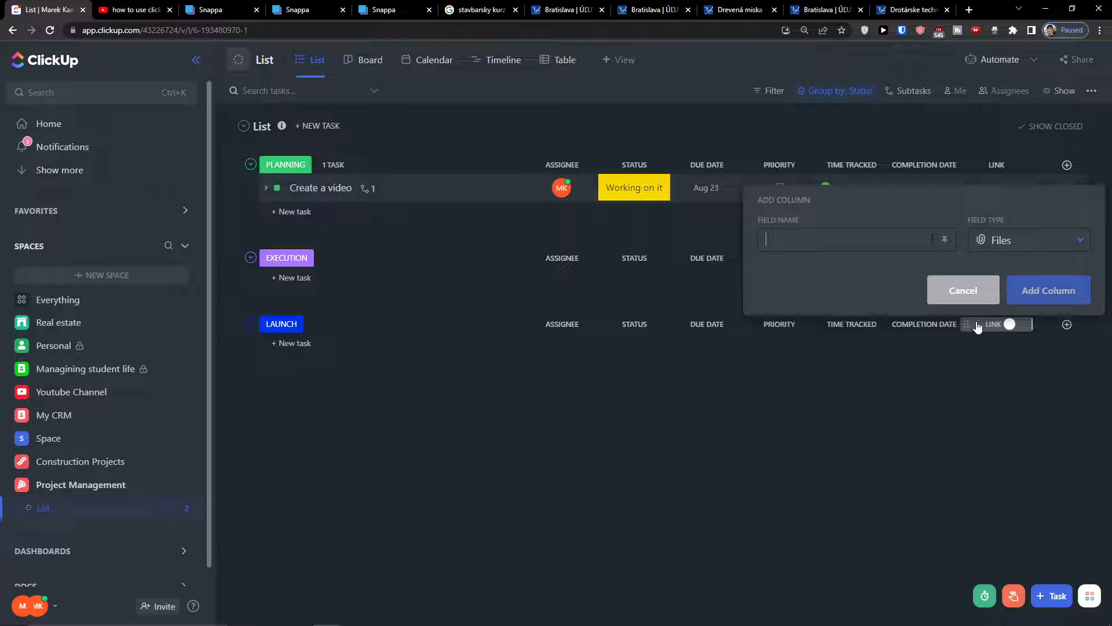
pyautogui.write('Fil')
pyautogui.press('BackSpace')
pyautogui.press('BackSpace')
pyautogui.write('Aa')
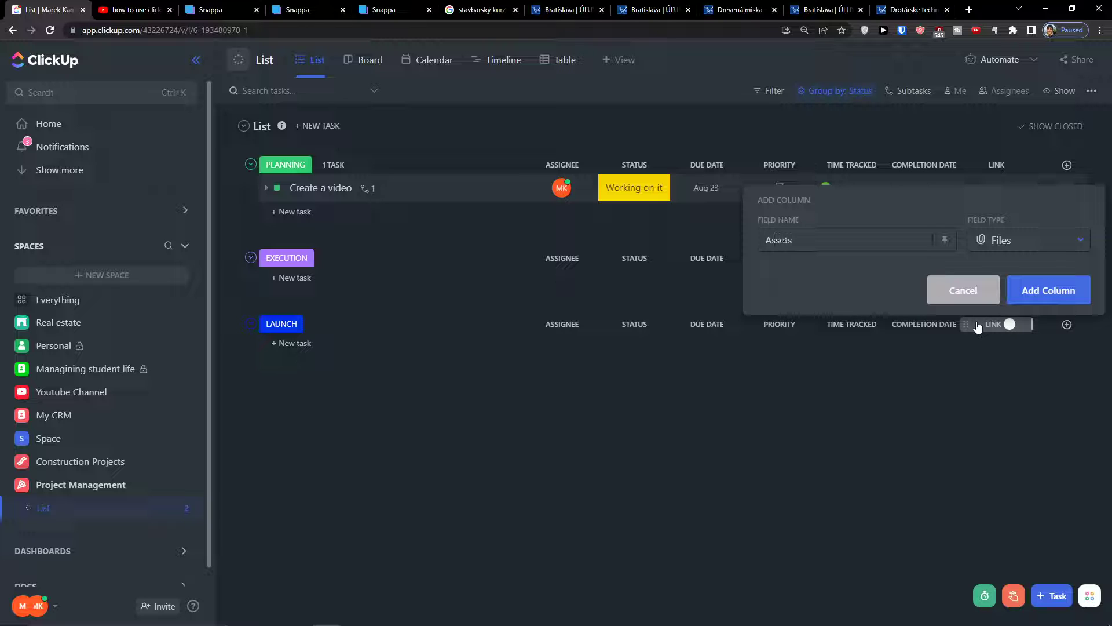
pyautogui.press('Return')
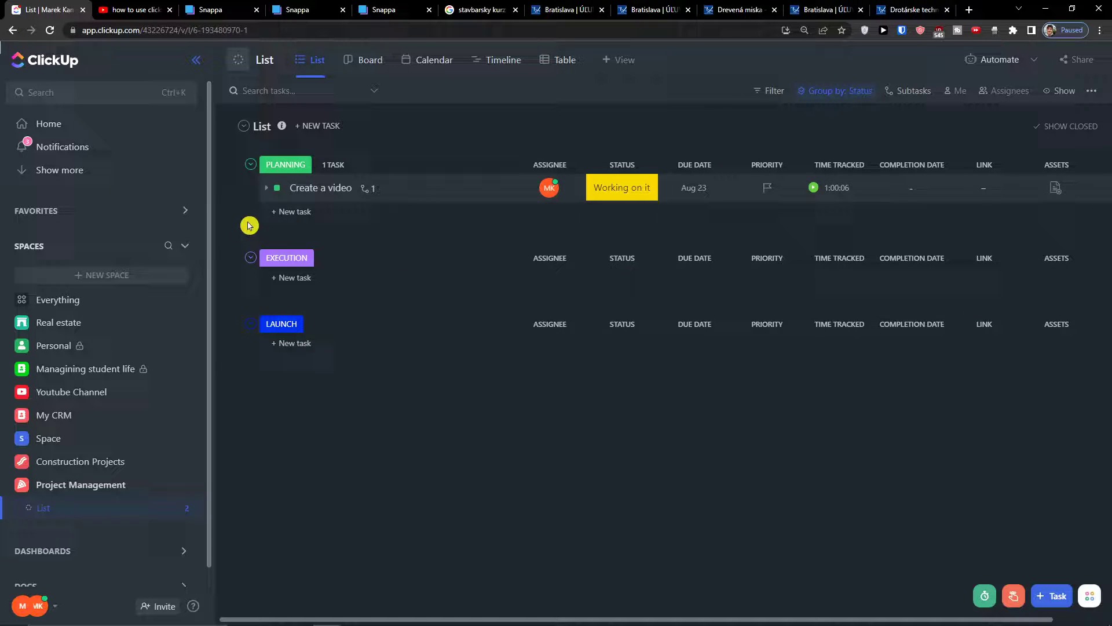
# Step: Examine the subtask under "Create a video", the list's columns and the column types that can be added
pyautogui.click(283, 215)
pyautogui.click(276, 444)
pyautogui.click(234, 187)
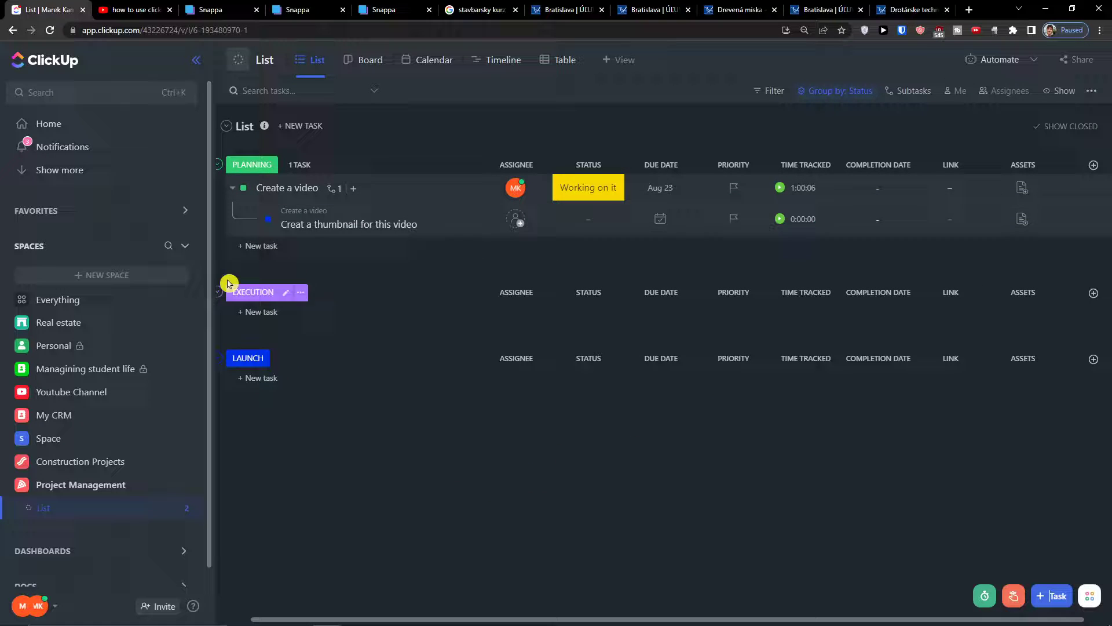
pyautogui.click(233, 191)
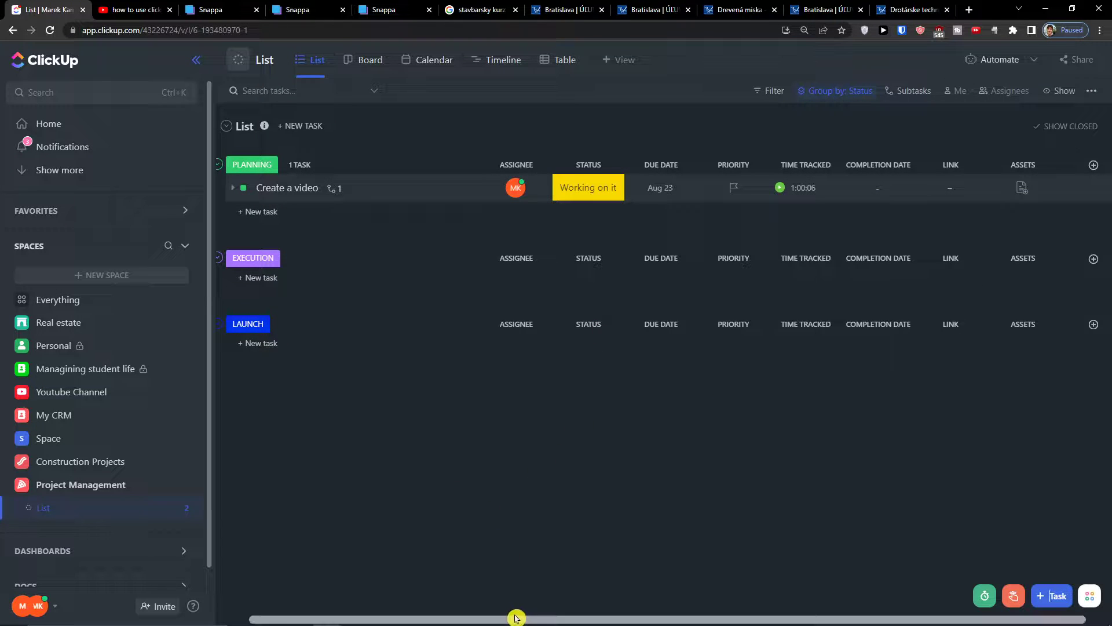
pyautogui.hscroll(-1, 584, 616)
pyautogui.moveTo(463, 623); pyautogui.dragTo(556, 618)
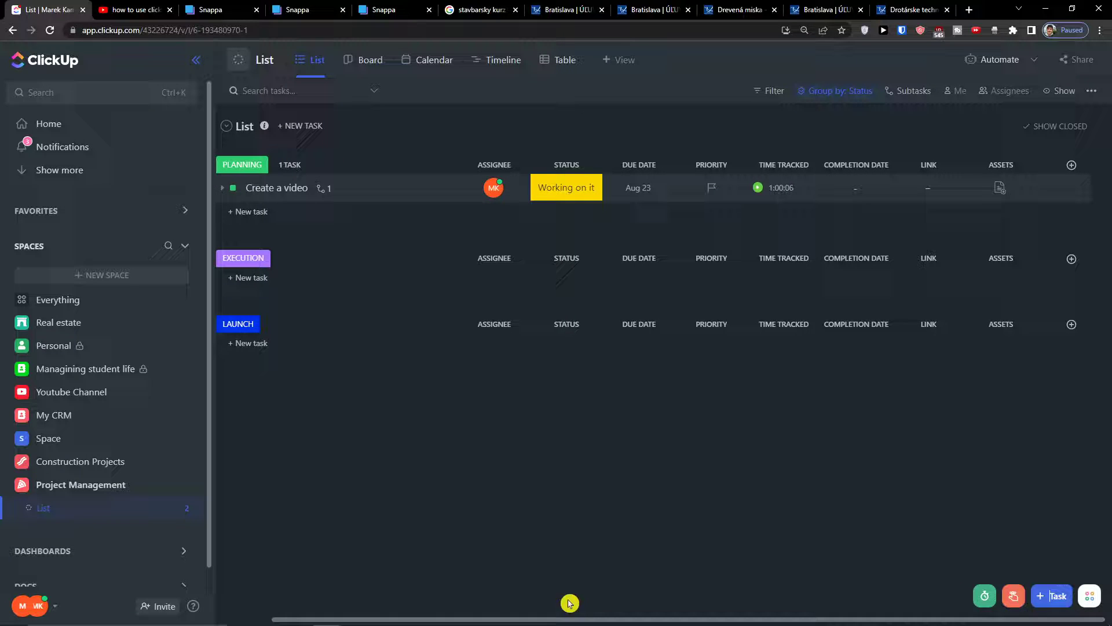
pyautogui.click(537, 623)
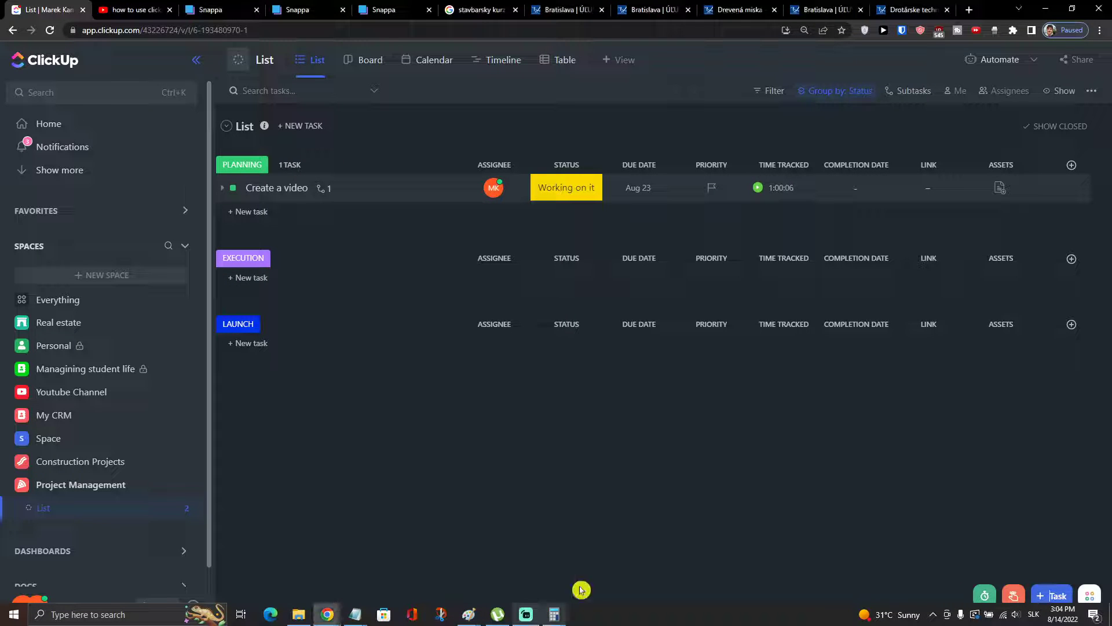
pyautogui.click(1071, 165)
pyautogui.scroll(-3, 1047, 371)
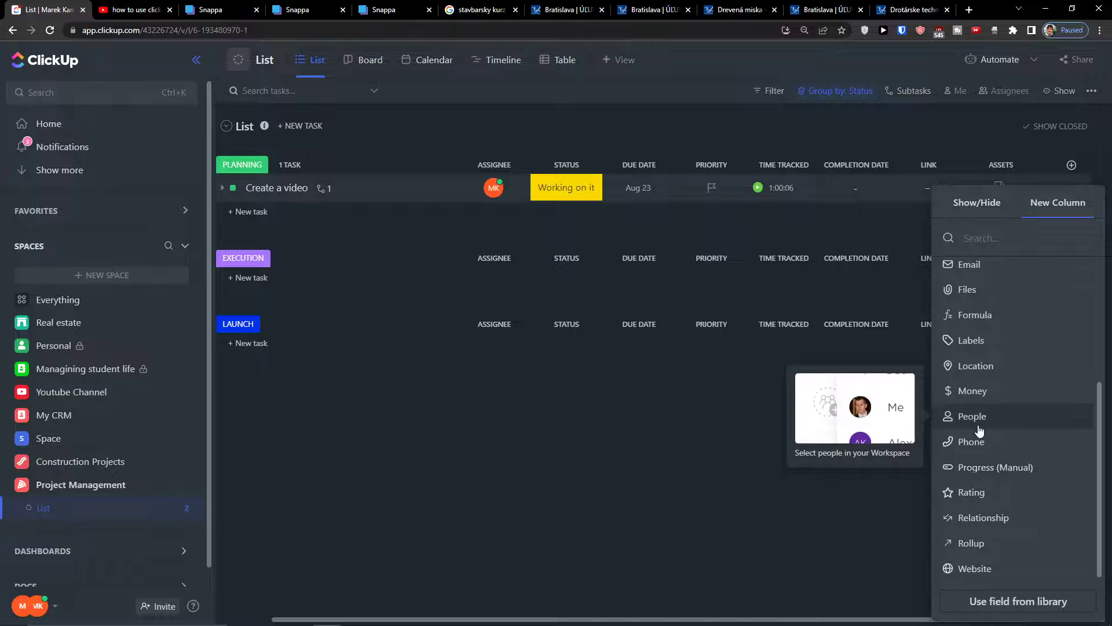
pyautogui.scroll(2, 978, 423)
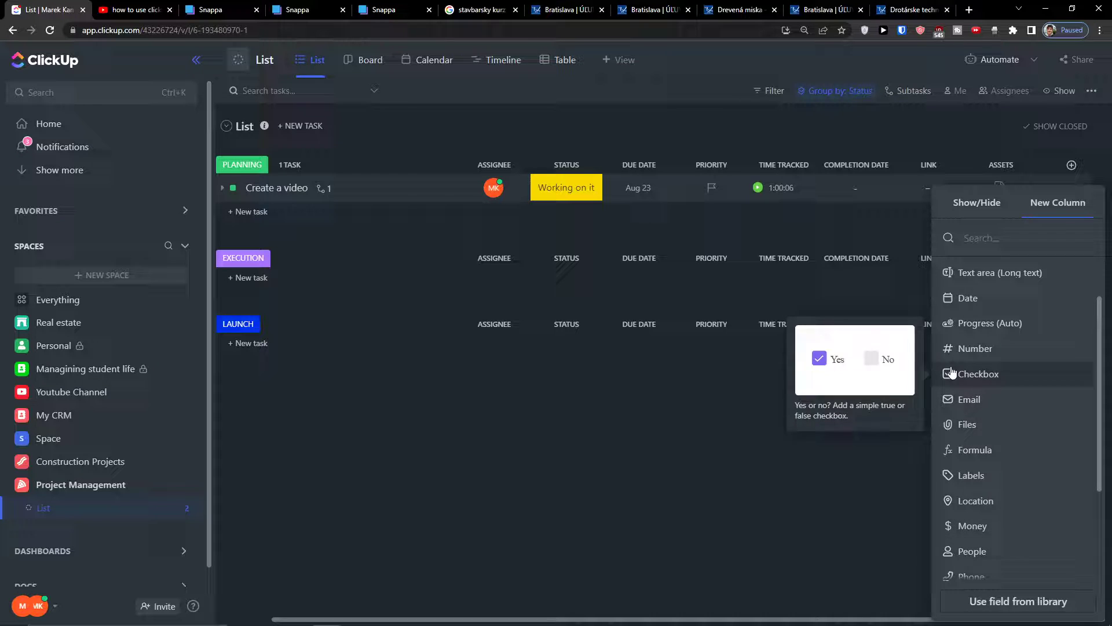
pyautogui.click(716, 419)
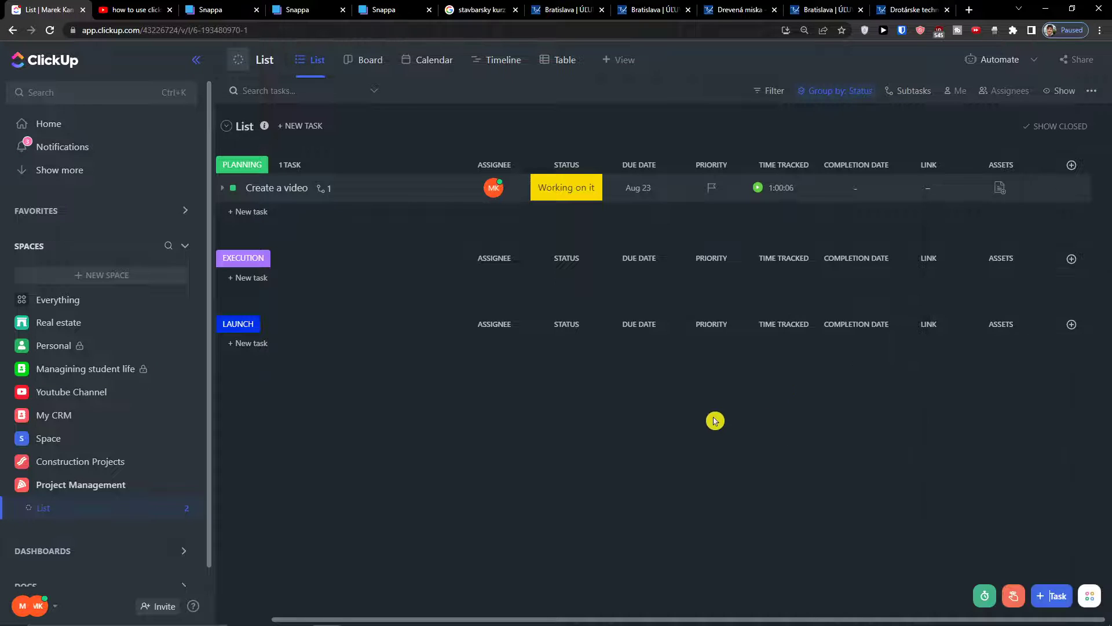
# Step: Open the "Create a video" task and set its priority to Normal
pyautogui.click(267, 195)
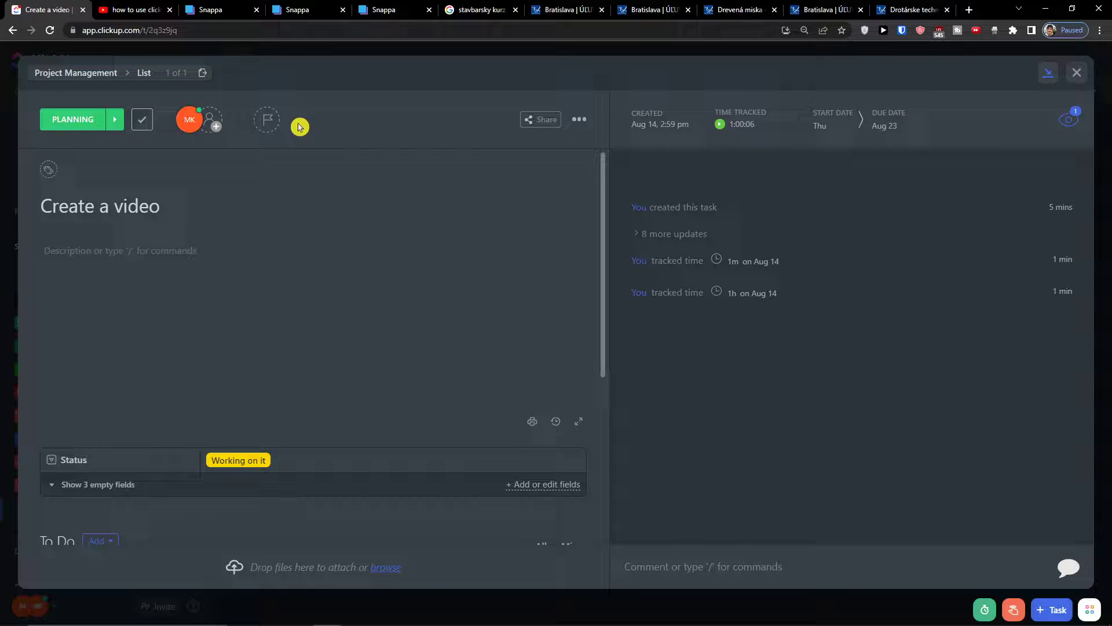
pyautogui.click(267, 119)
pyautogui.click(288, 216)
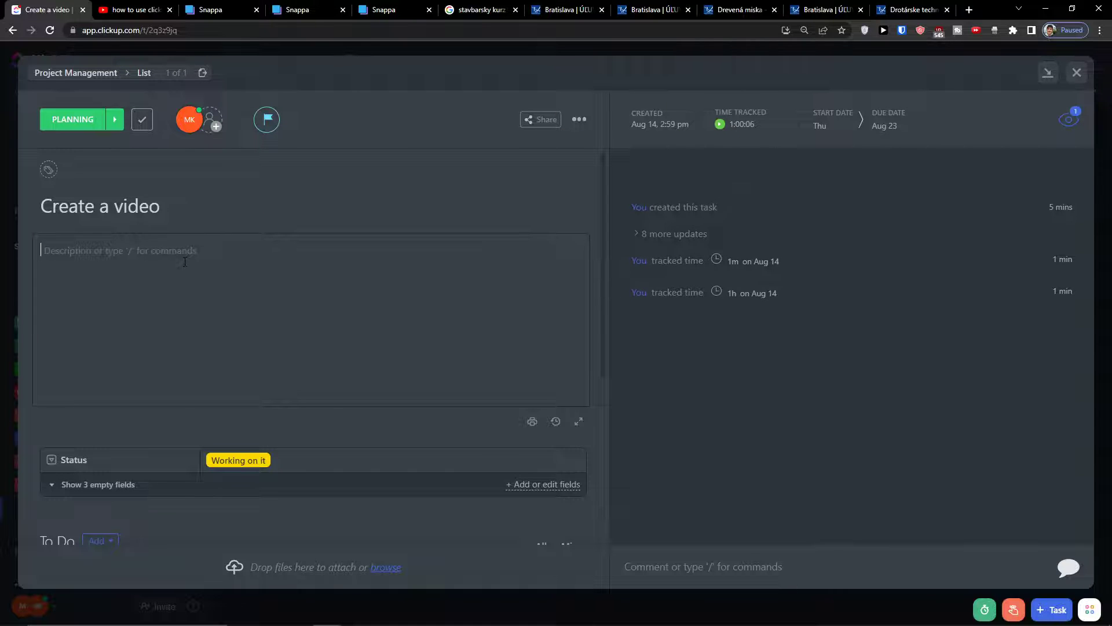
pyautogui.click(172, 162)
# Step: Show the empty custom fields of "Create a video" and review its fields, subtasks, checklist and attachments sections
pyautogui.click(116, 331)
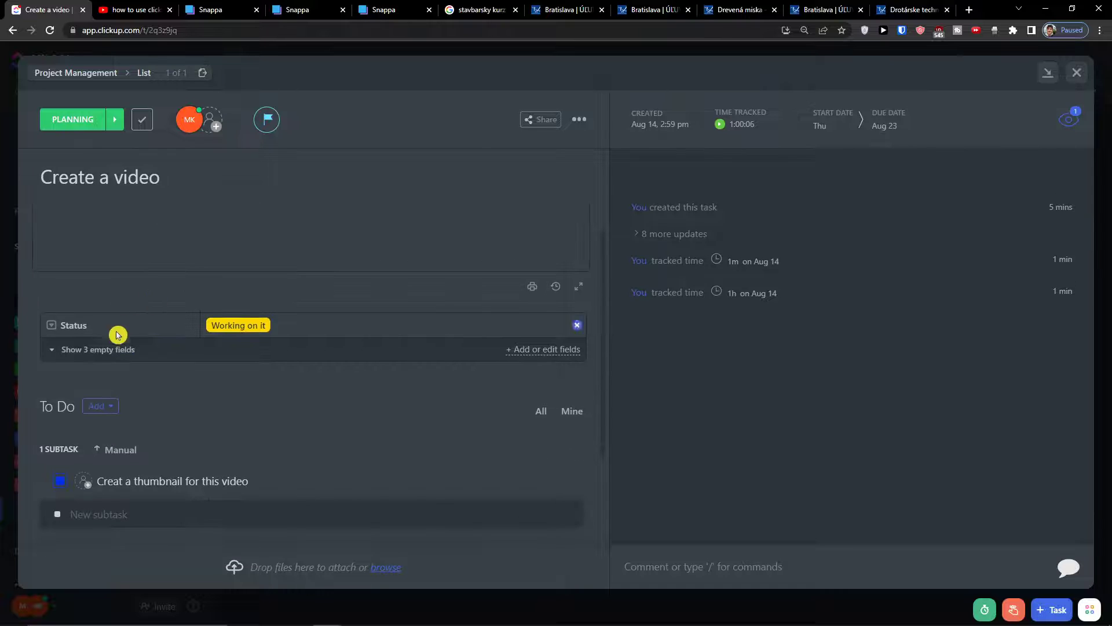
pyautogui.click(71, 351)
pyautogui.scroll(2, 221, 298)
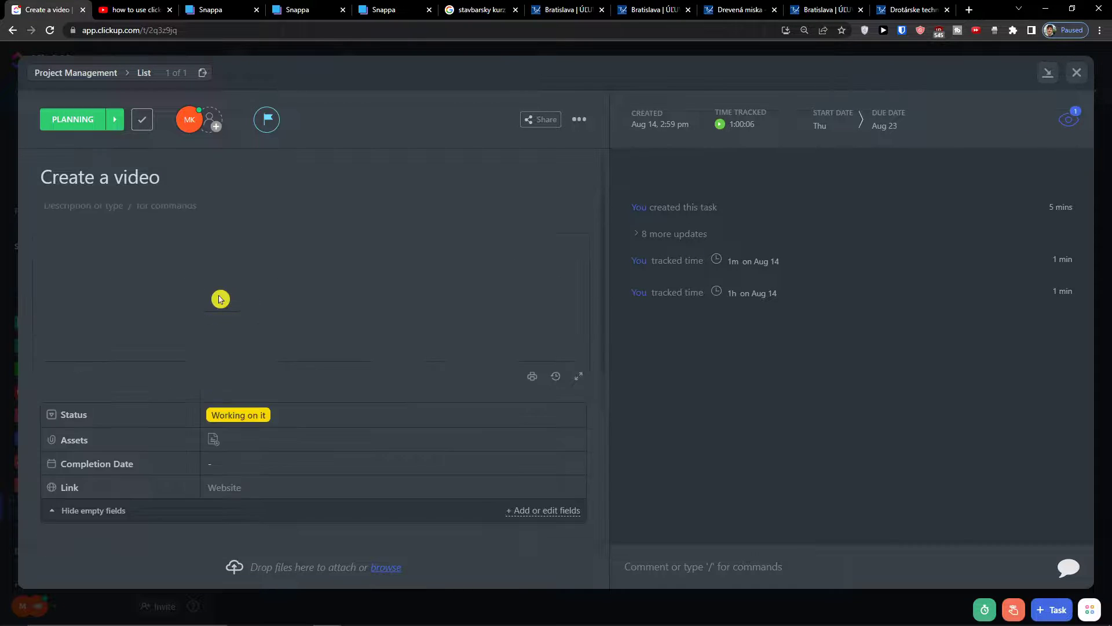
pyautogui.scroll(-2, 219, 293)
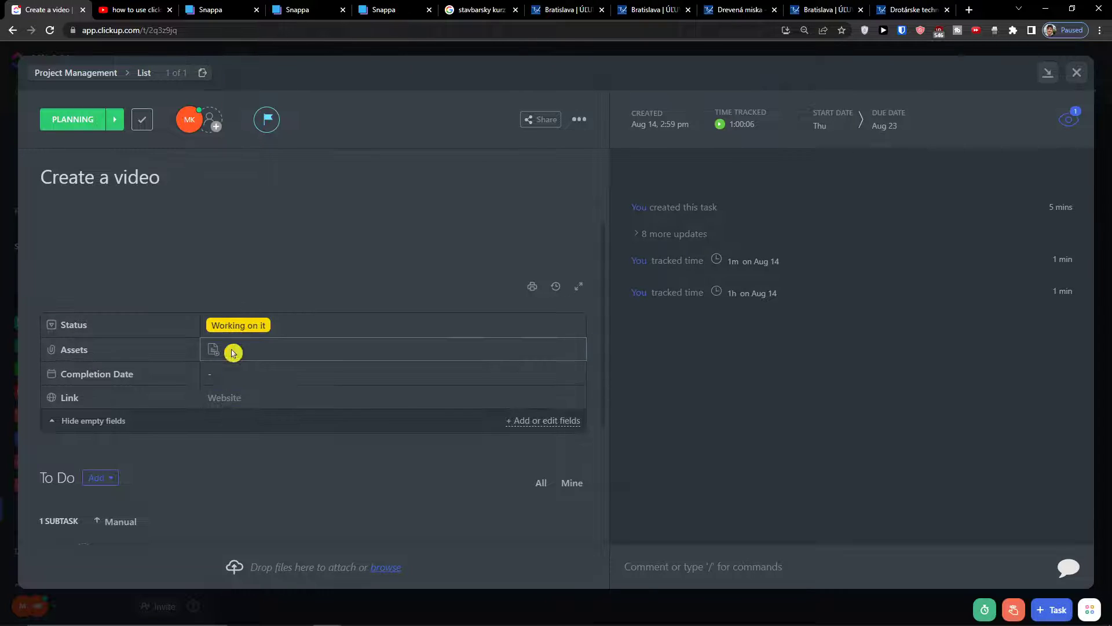
pyautogui.scroll(-2, 232, 371)
pyautogui.scroll(-1, 232, 388)
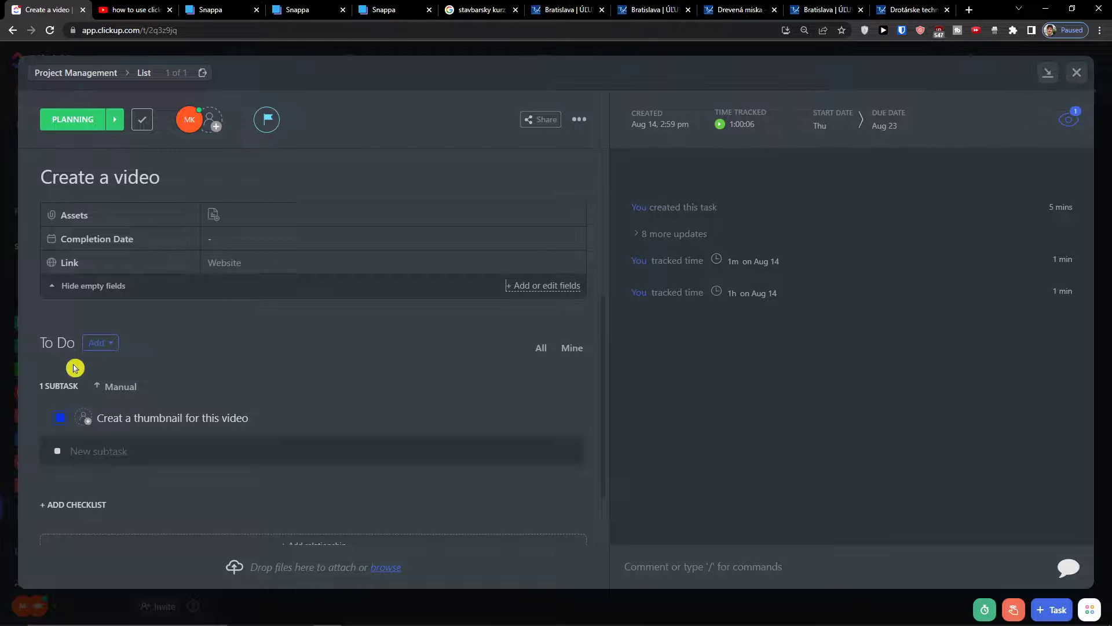
pyautogui.scroll(-2, 77, 377)
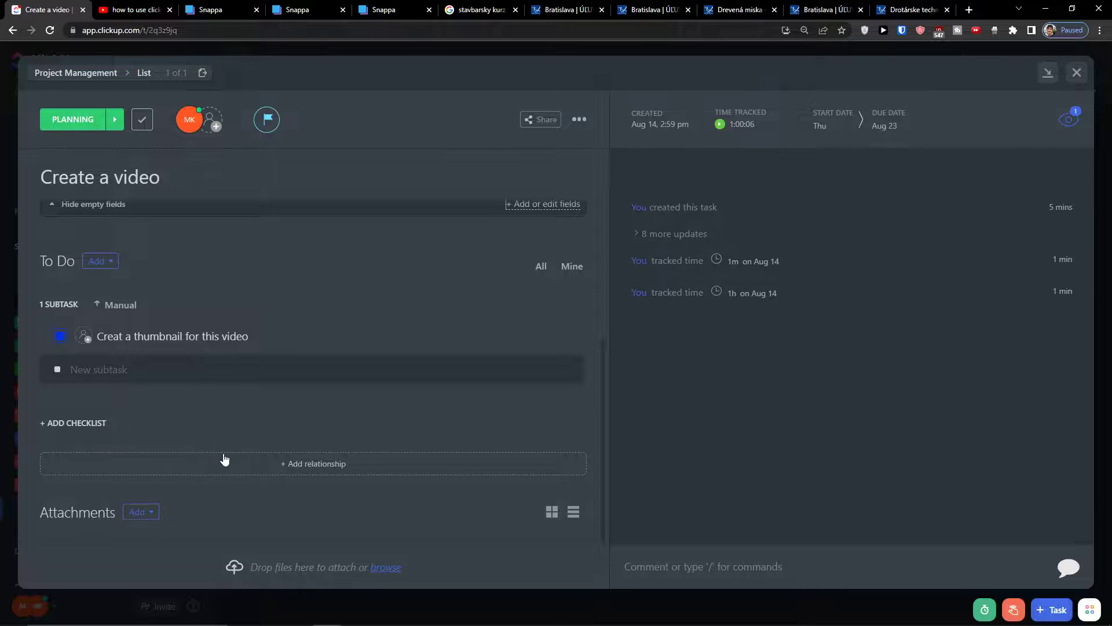
# Step: Examine the relationship options of "Create a video", including the form for creating a relationship, and close the task
pyautogui.click(301, 466)
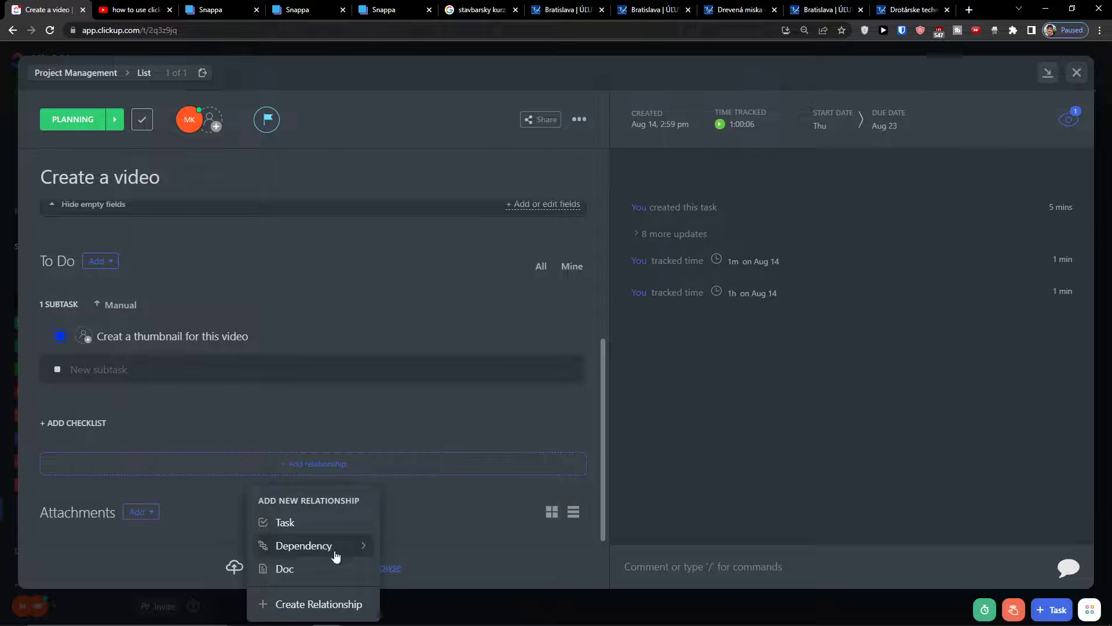
pyautogui.click(344, 605)
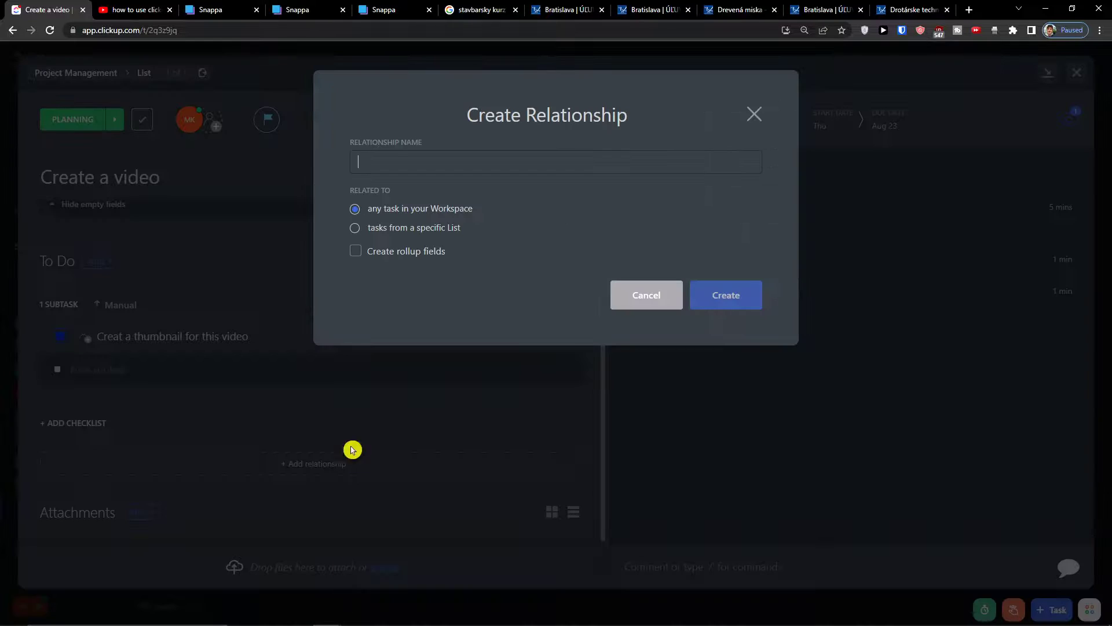
pyautogui.click(749, 119)
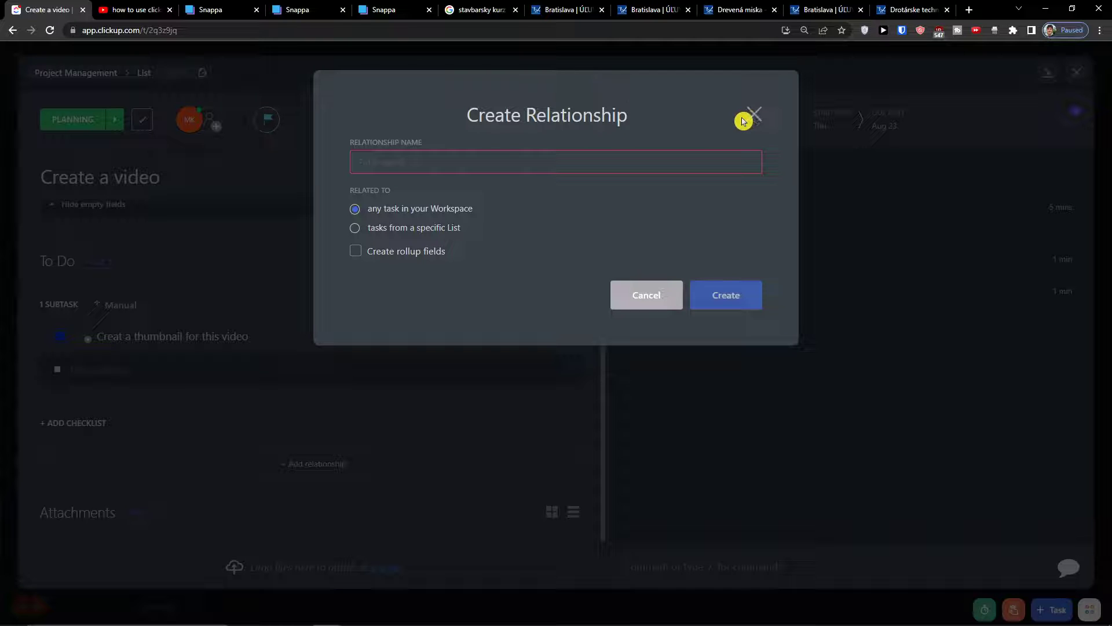
pyautogui.click(749, 117)
pyautogui.click(318, 464)
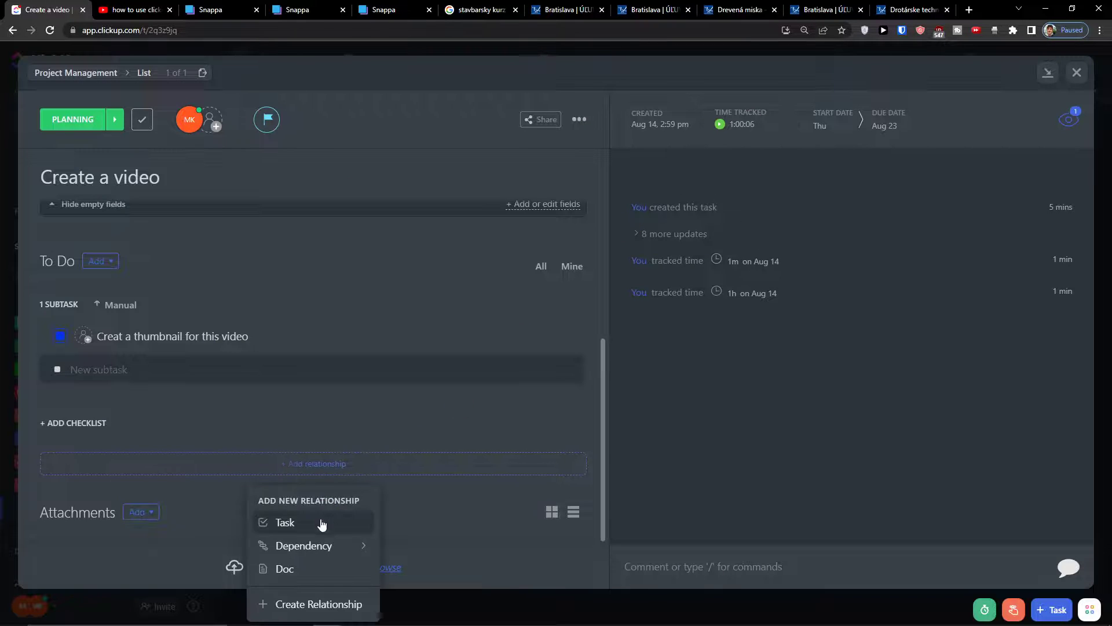
pyautogui.click(323, 544)
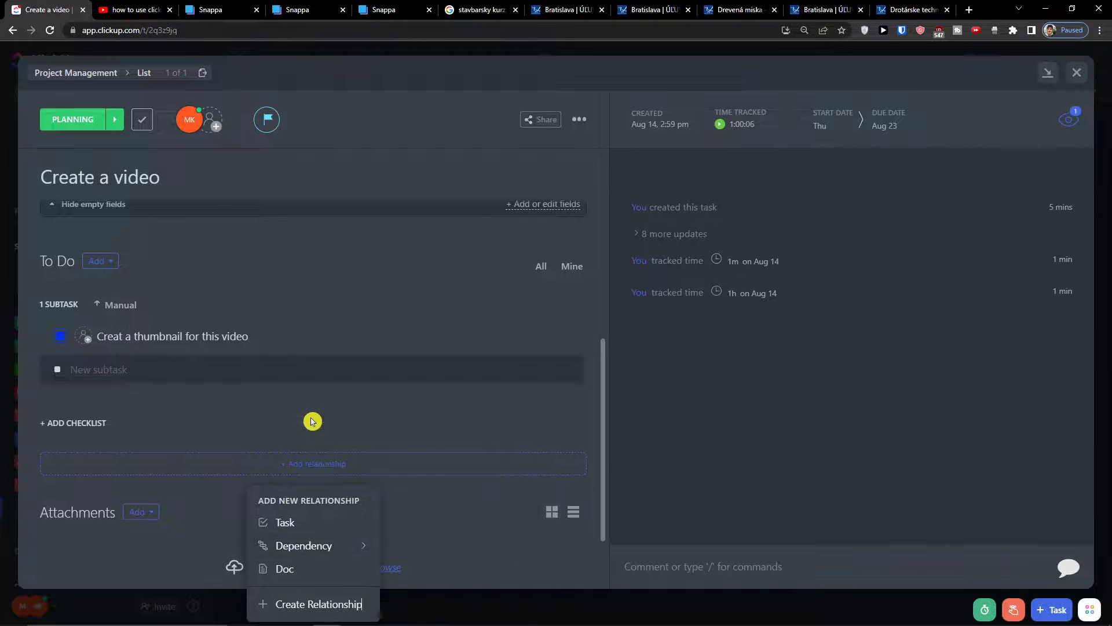
pyautogui.click(305, 400)
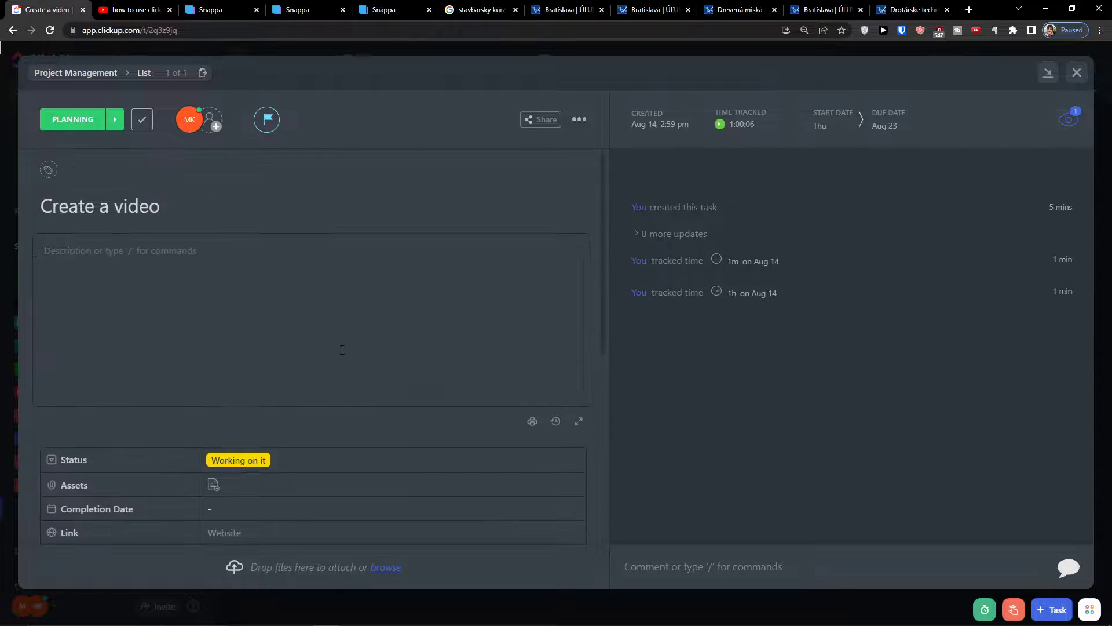
pyautogui.click(1078, 74)
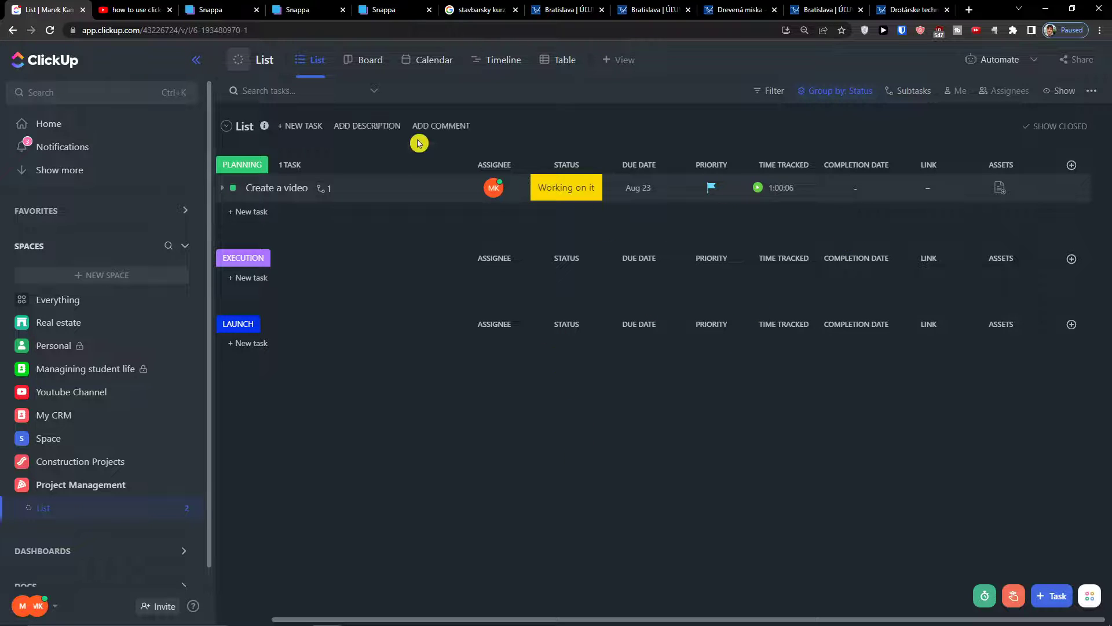
# Step: Add a task named "Write a blog" under Execution and one named "Youtube Video about marketing" under Launch
pyautogui.click(255, 278)
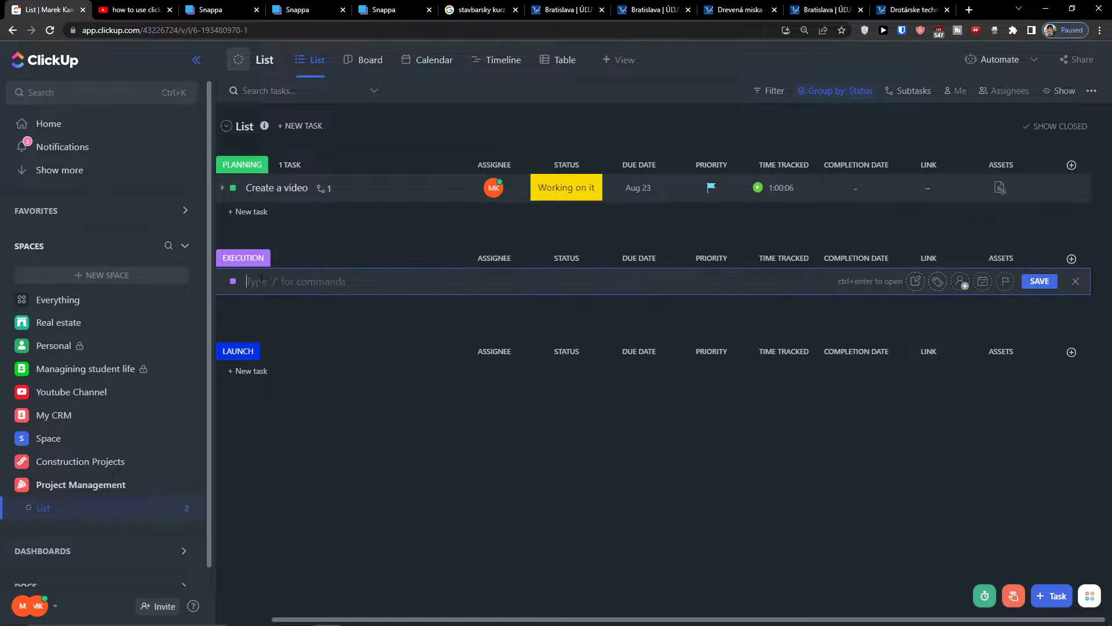
pyautogui.write('Write a blog')
pyautogui.press('Return')
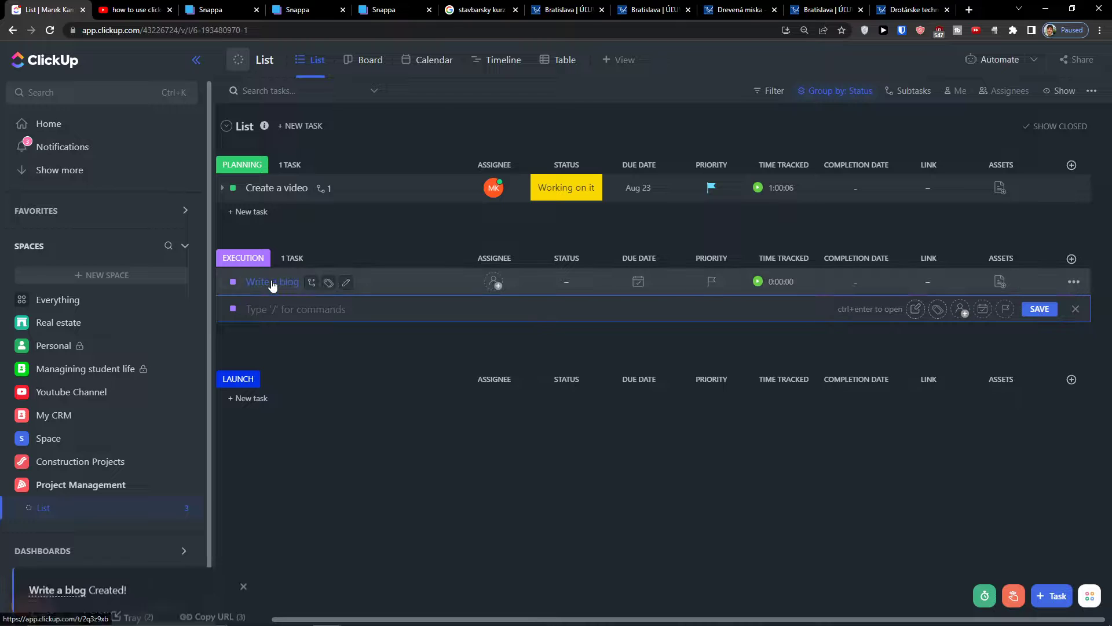
pyautogui.click(258, 398)
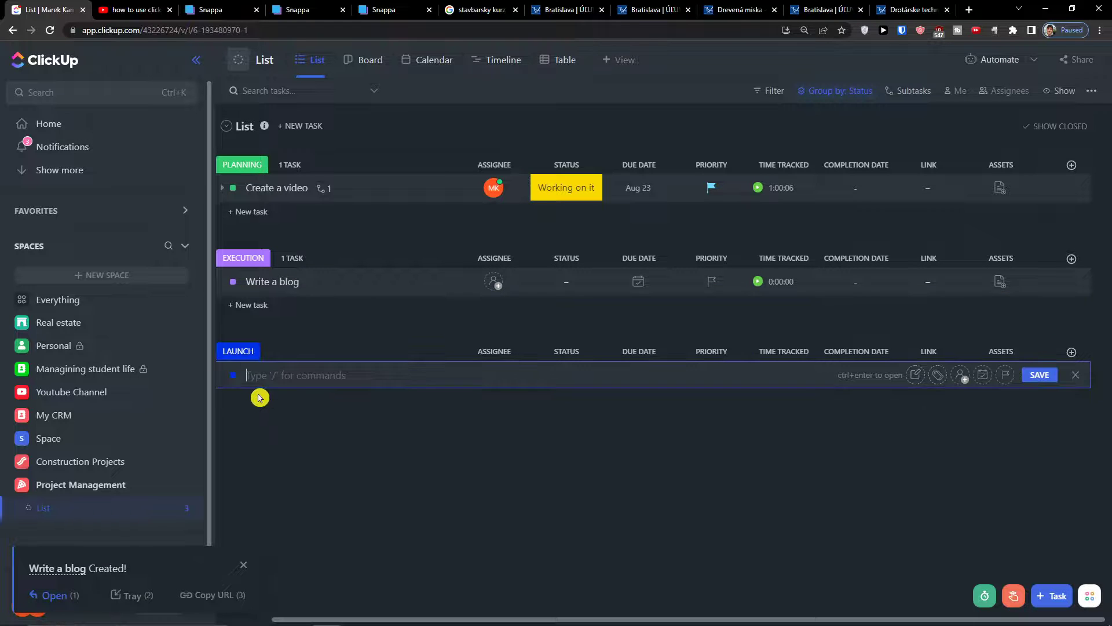
pyautogui.write('Youtube Video about marketing')
pyautogui.press('Return')
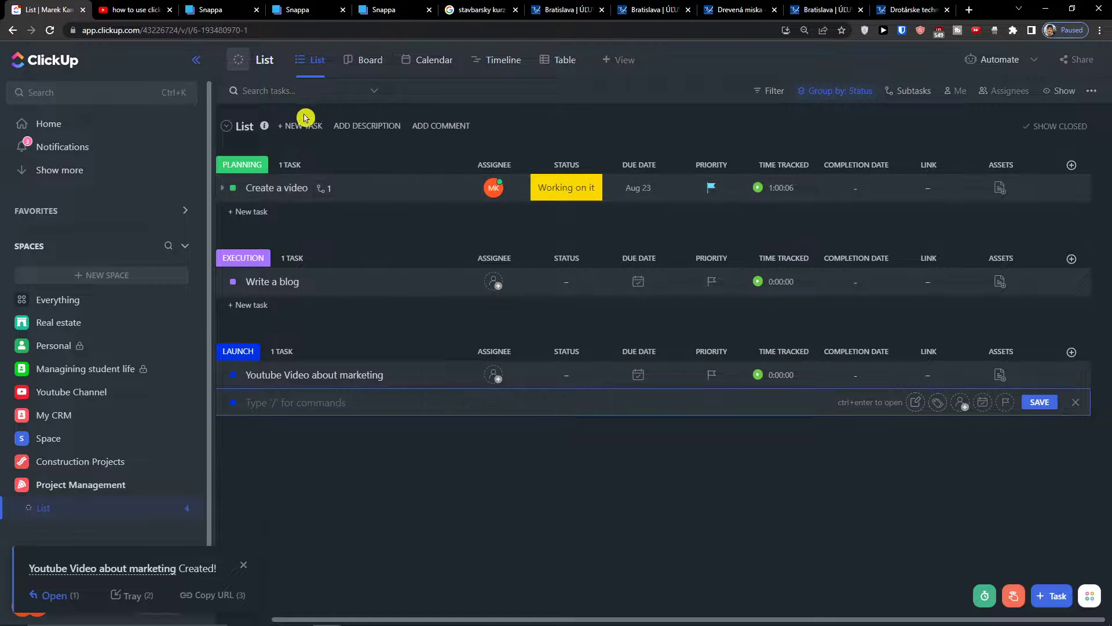
# Step: Open the Board view and review its task columns and grouping options
pyautogui.click(363, 68)
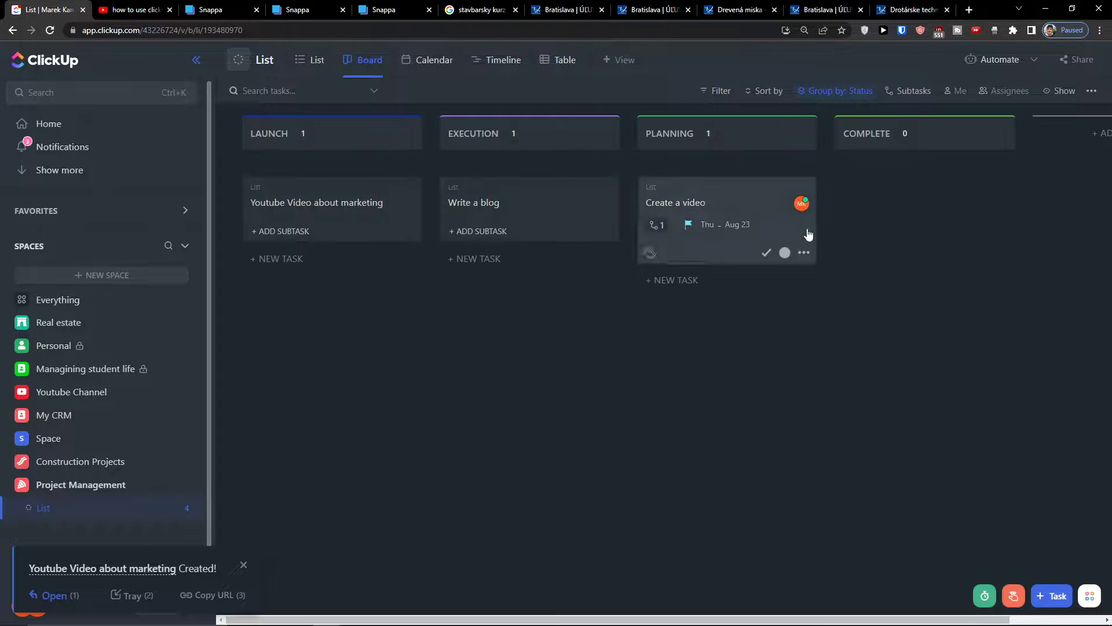
pyautogui.click(568, 621)
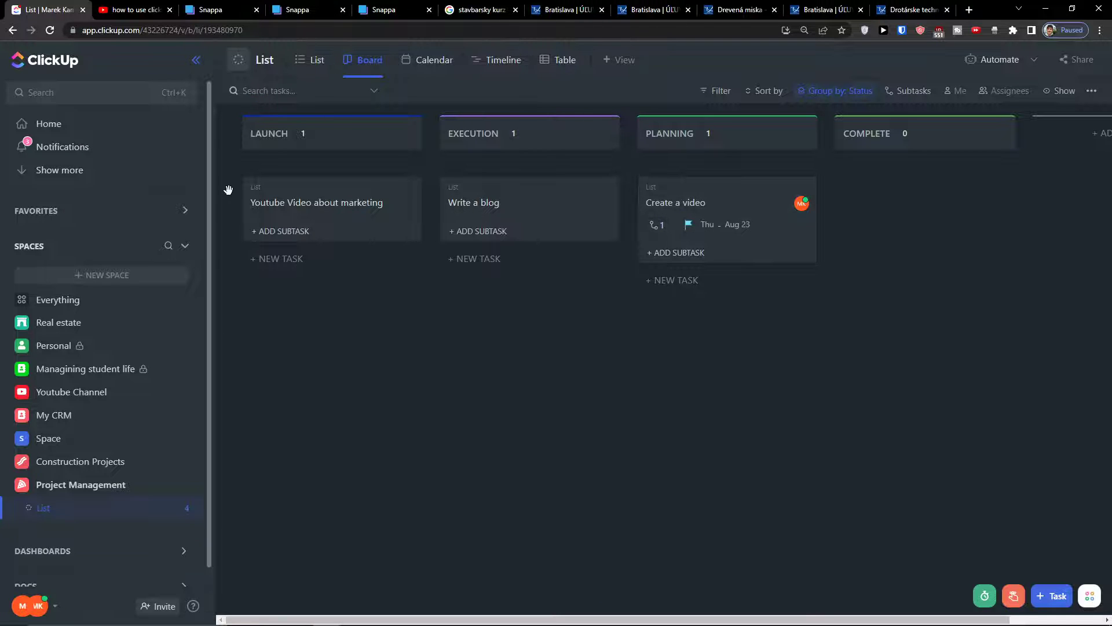
pyautogui.click(926, 59)
pyautogui.click(343, 73)
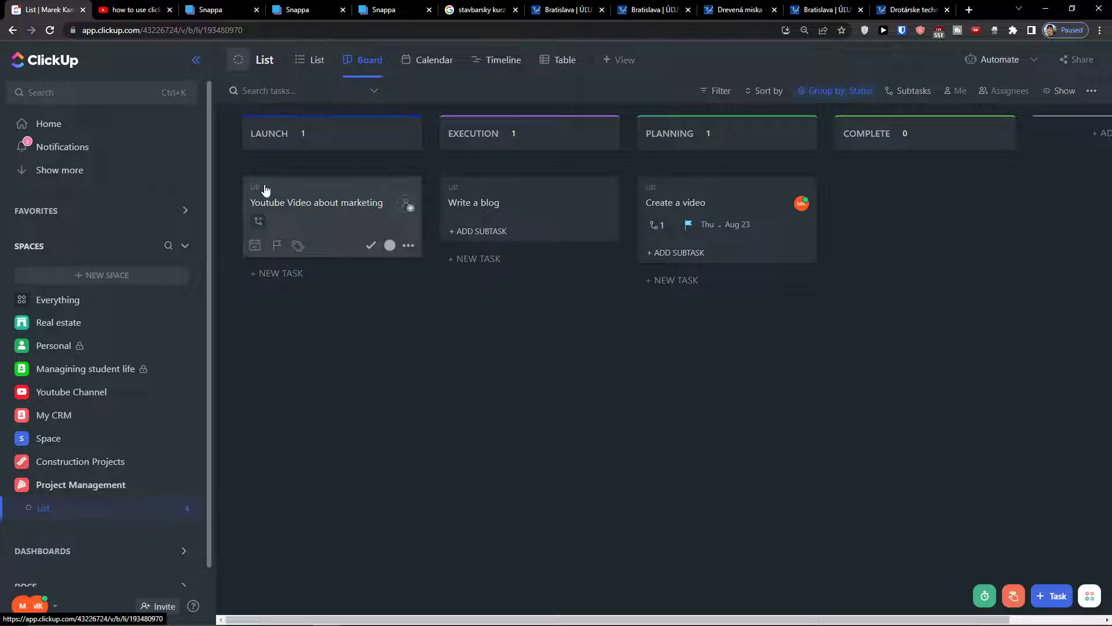
pyautogui.click(343, 65)
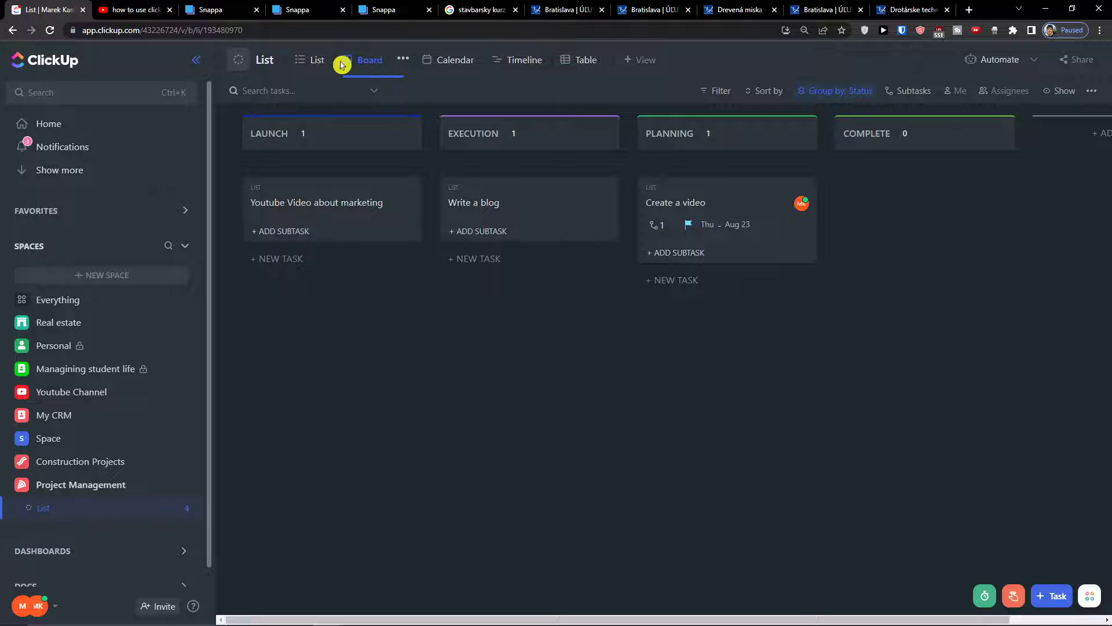
pyautogui.click(832, 93)
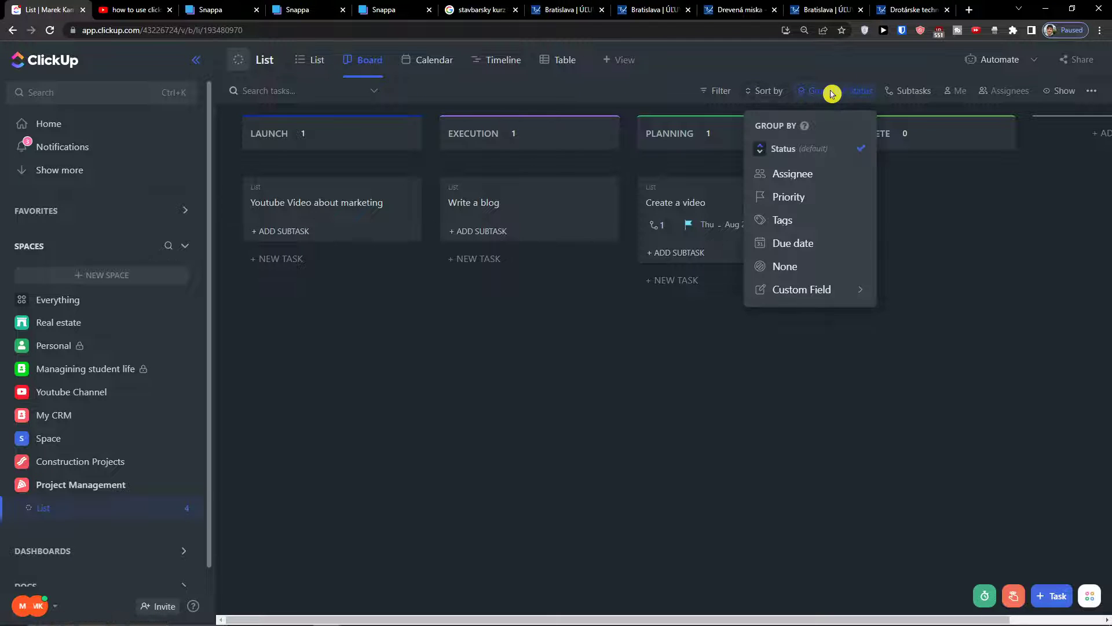
# Step: In the List view, set the Status field of "Write a blog" to Stuck and of "Youtube Video about marketing" to Future steps
pyautogui.click(311, 69)
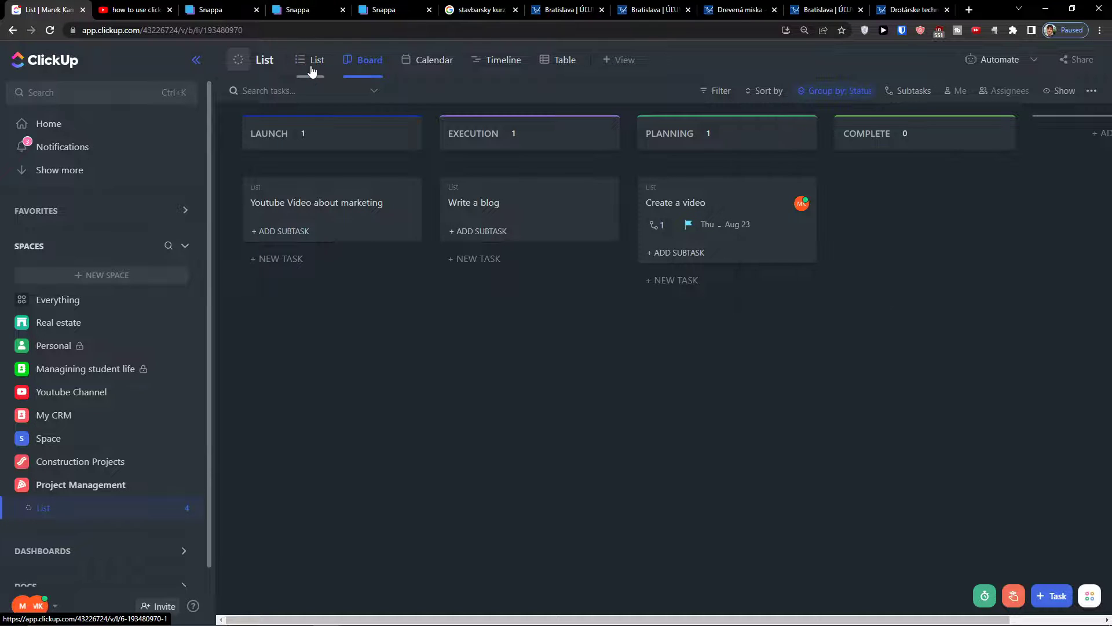
pyautogui.click(616, 288)
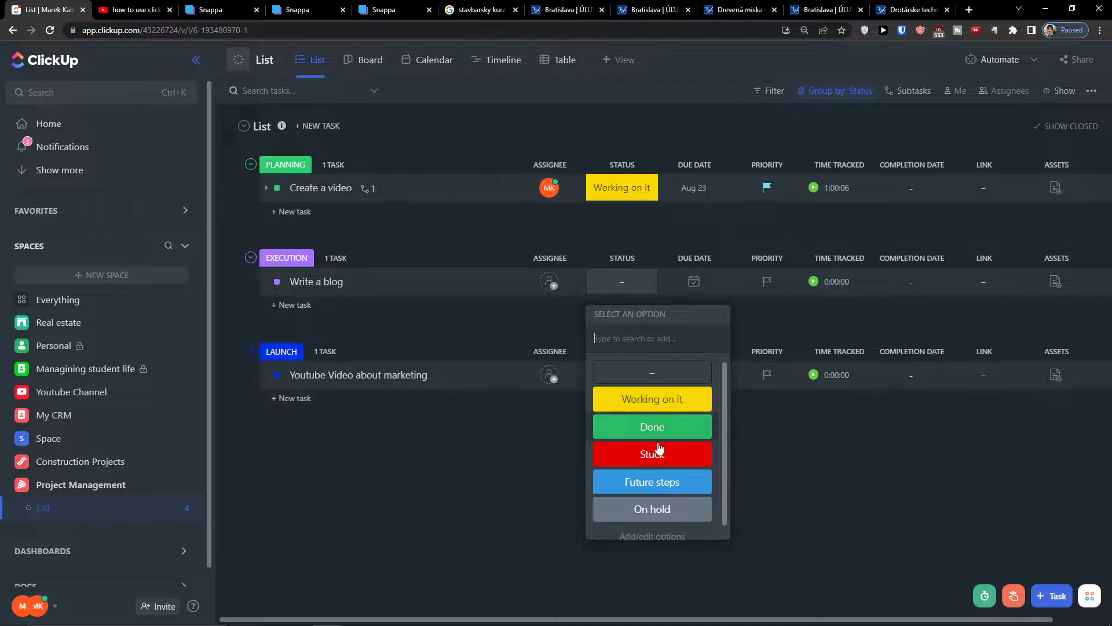
pyautogui.click(655, 451)
pyautogui.click(625, 377)
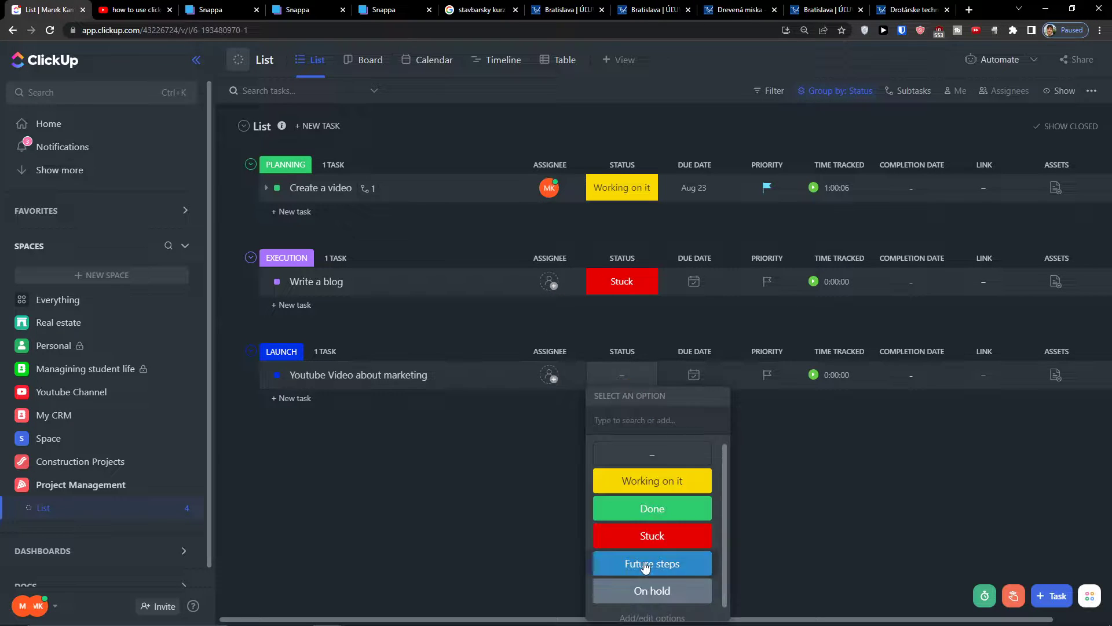
pyautogui.click(617, 561)
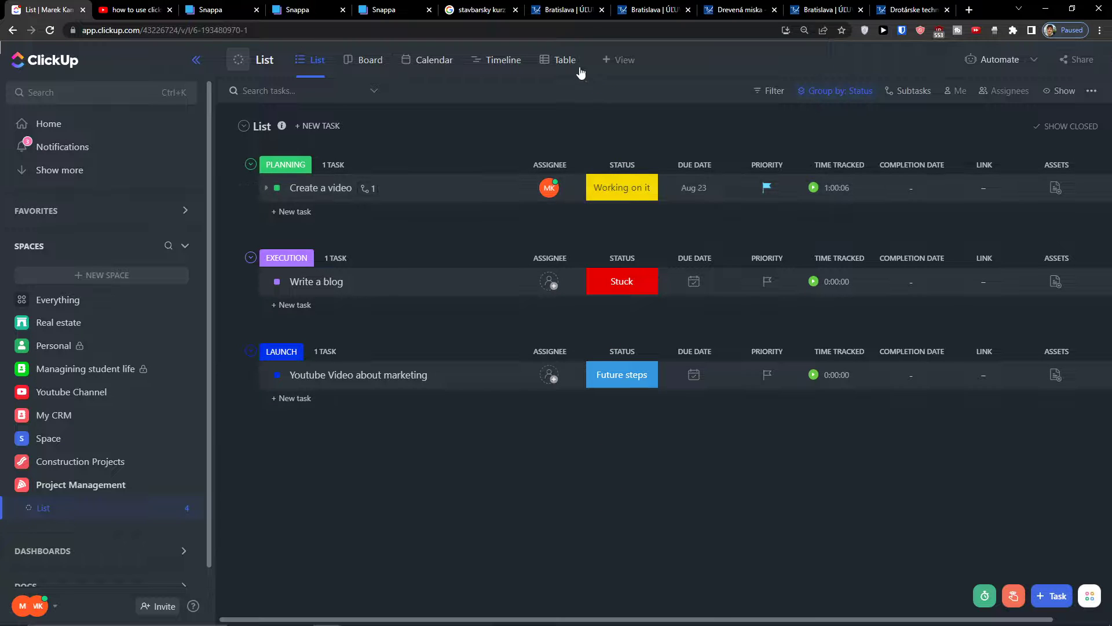
# Step: Group the Board view by the custom field Status and dismiss the unsaved changes notice
pyautogui.click(369, 63)
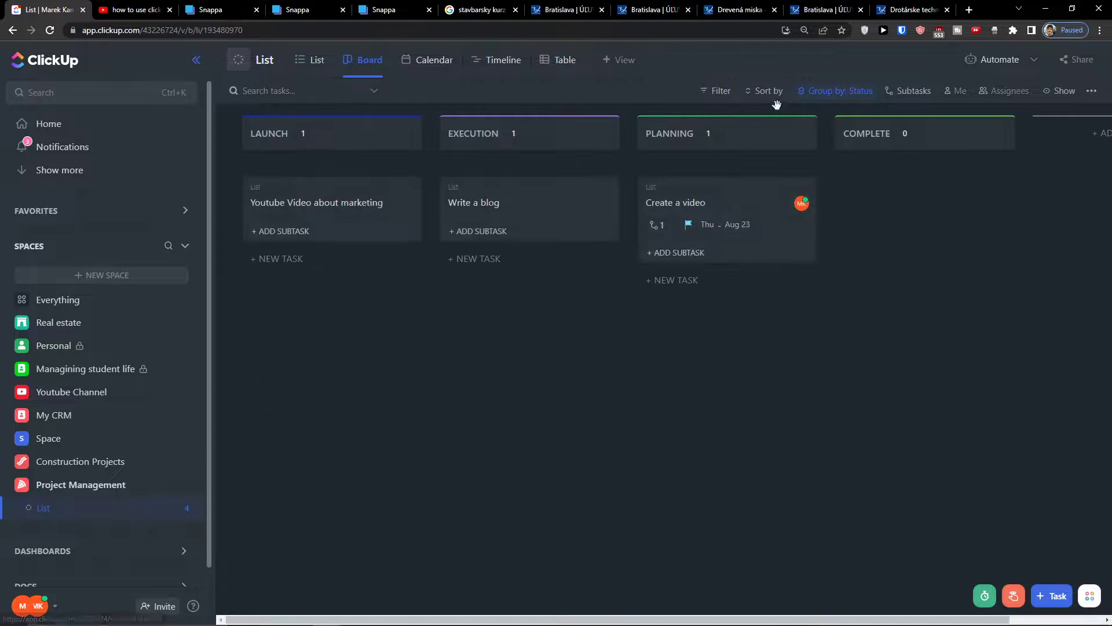
pyautogui.click(837, 93)
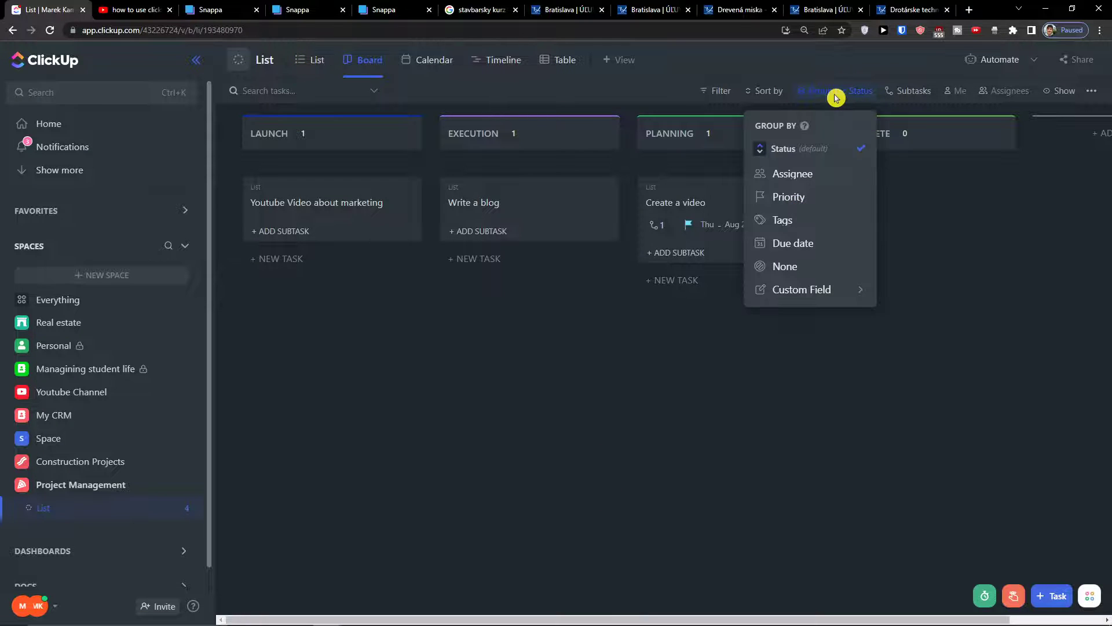
pyautogui.click(854, 300)
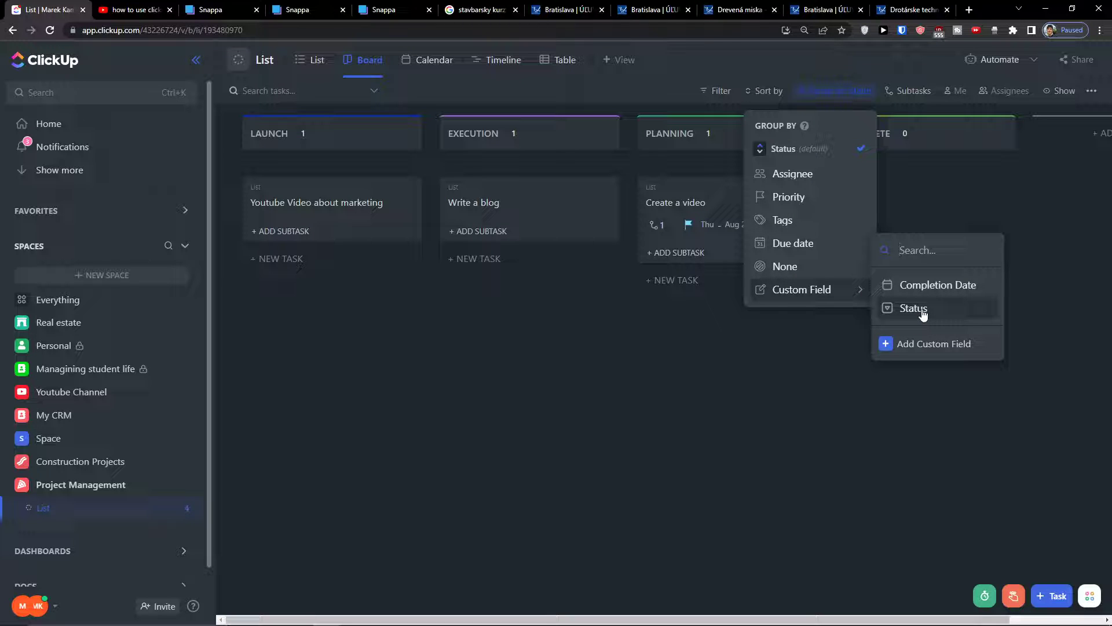
pyautogui.click(921, 309)
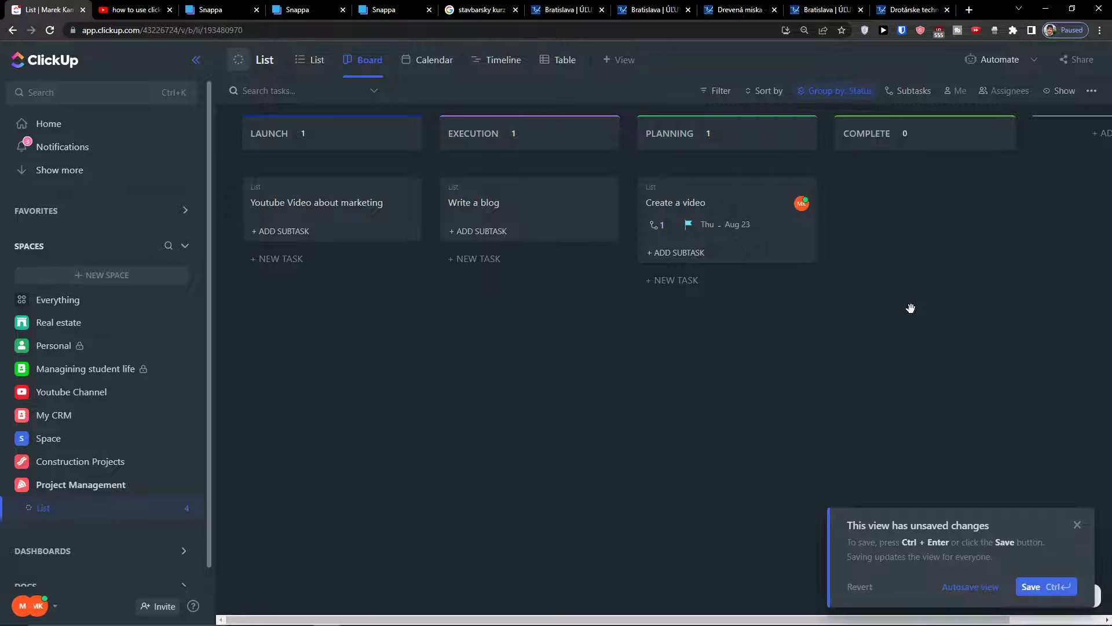
pyautogui.click(1077, 523)
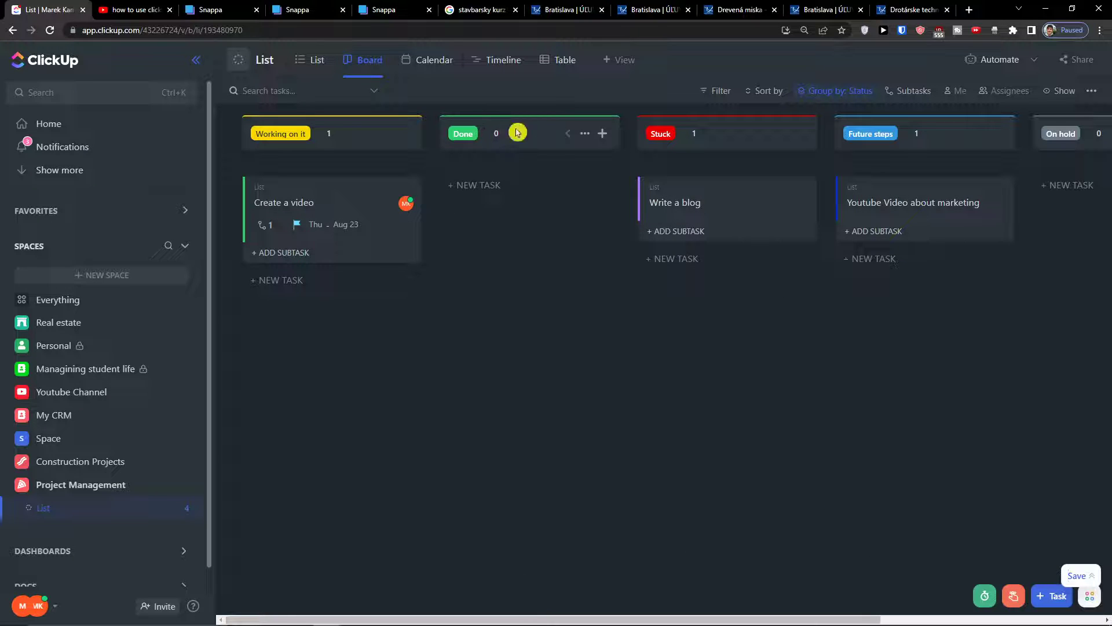
# Step: Check the Done column's options on the Board for a way to reorder it
pyautogui.click(585, 134)
pyautogui.rightClick(444, 132)
pyautogui.click(447, 135)
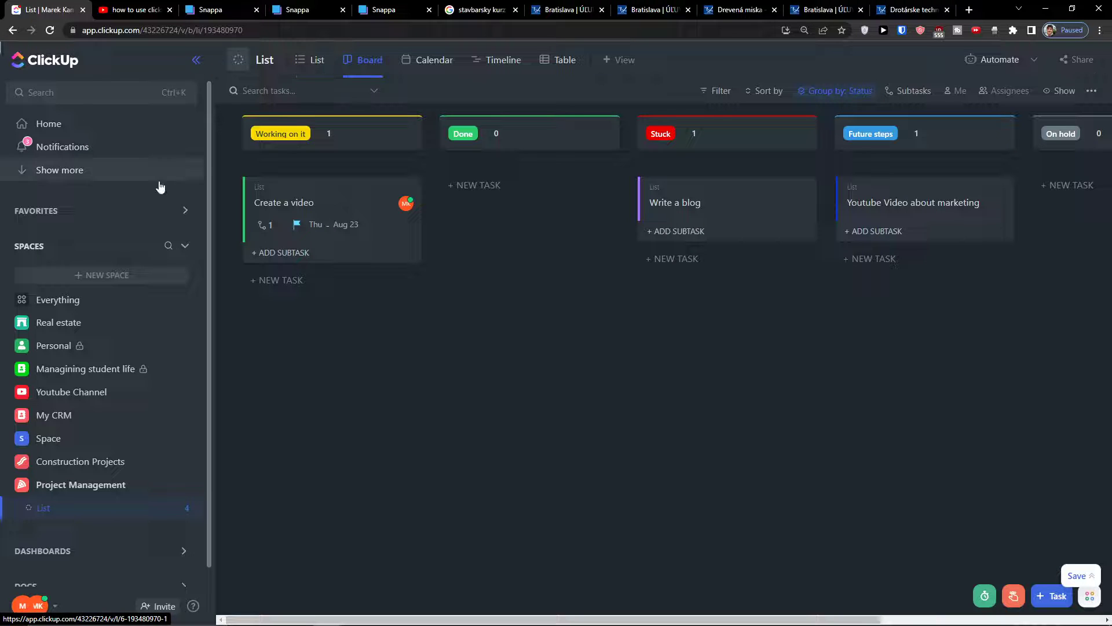
# Step: Reorder the Status field's options to Working on it, Future steps, Stuck, Done, On hold, and save the field
pyautogui.click(318, 71)
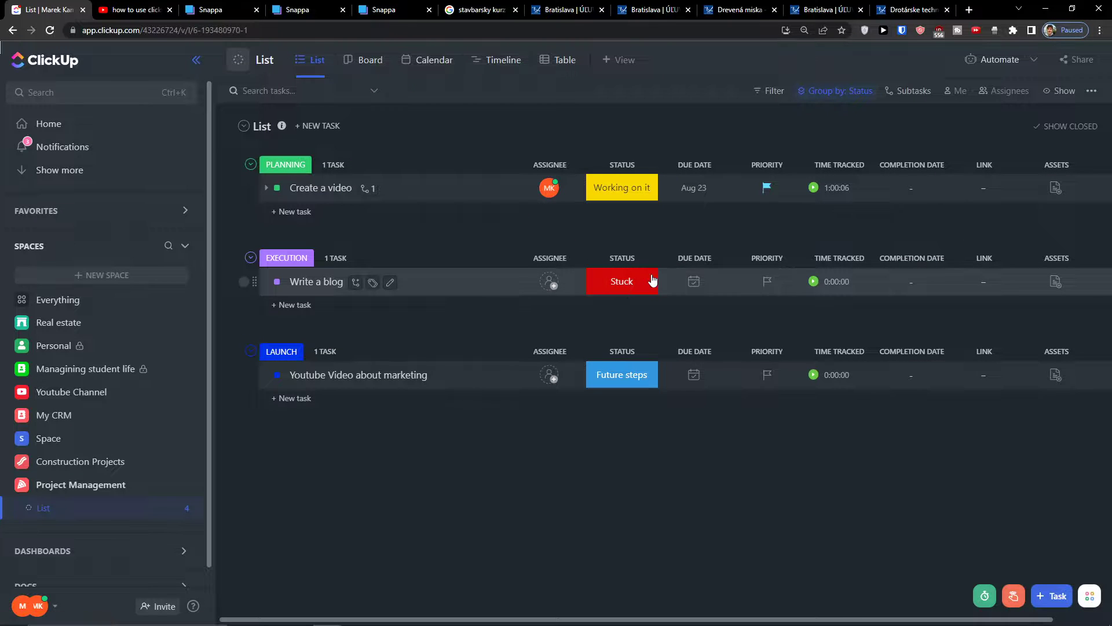
pyautogui.click(652, 280)
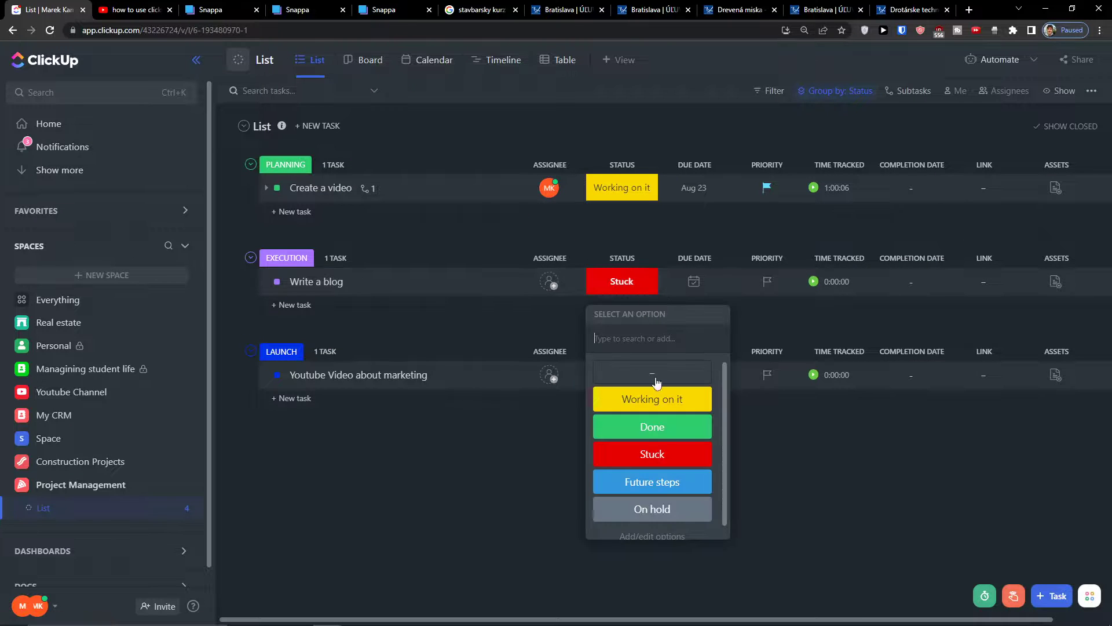
pyautogui.click(653, 537)
pyautogui.moveTo(338, 307); pyautogui.dragTo(346, 468)
pyautogui.moveTo(340, 415); pyautogui.dragTo(347, 464)
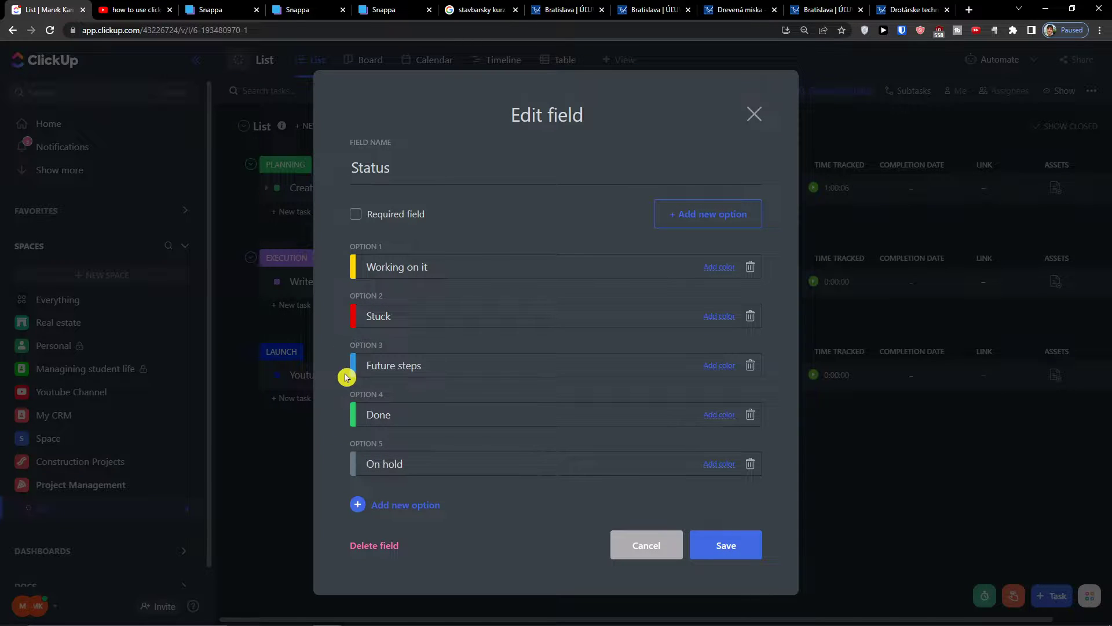
pyautogui.moveTo(342, 364); pyautogui.dragTo(342, 317)
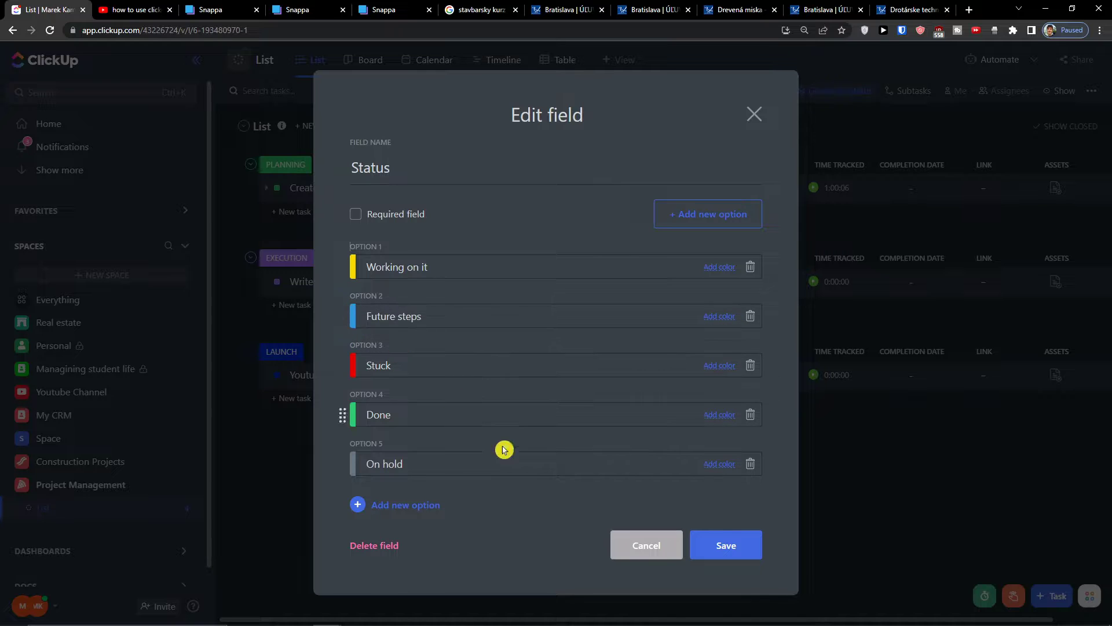
pyautogui.click(720, 541)
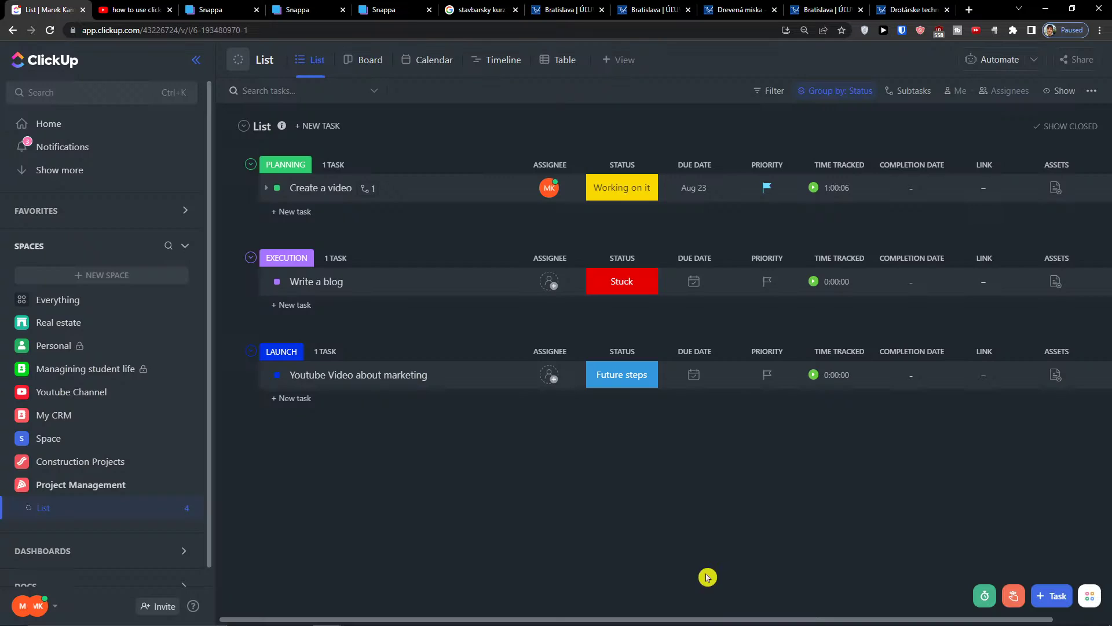
# Step: Group the Board by the custom Status field again to apply the new option order, without saving the view
pyautogui.click(355, 60)
pyautogui.click(840, 90)
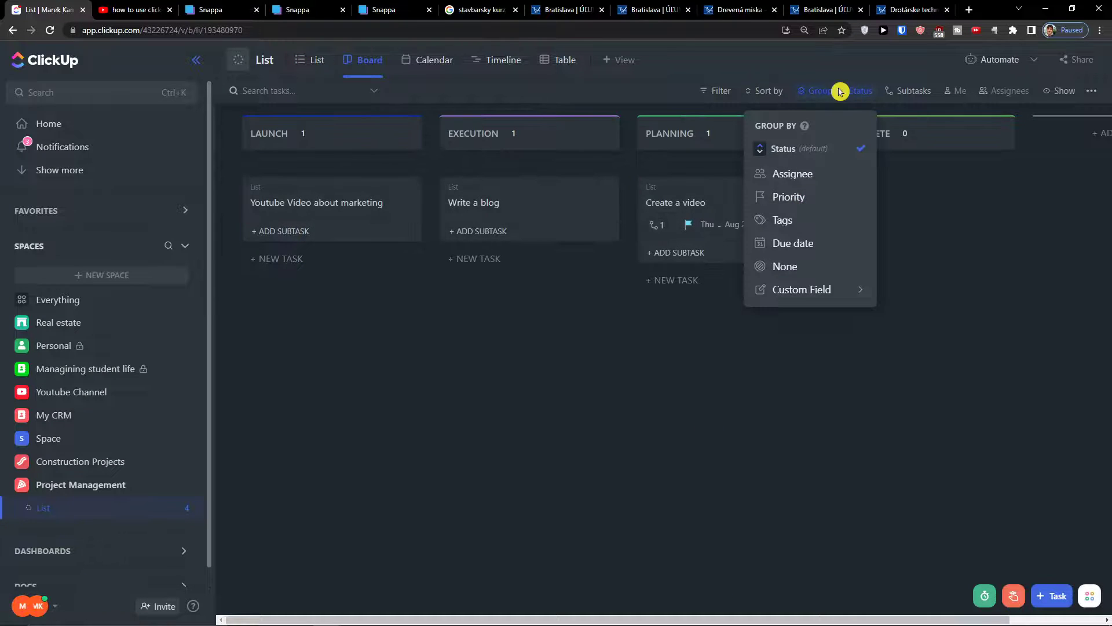
pyautogui.moveTo(806, 289)
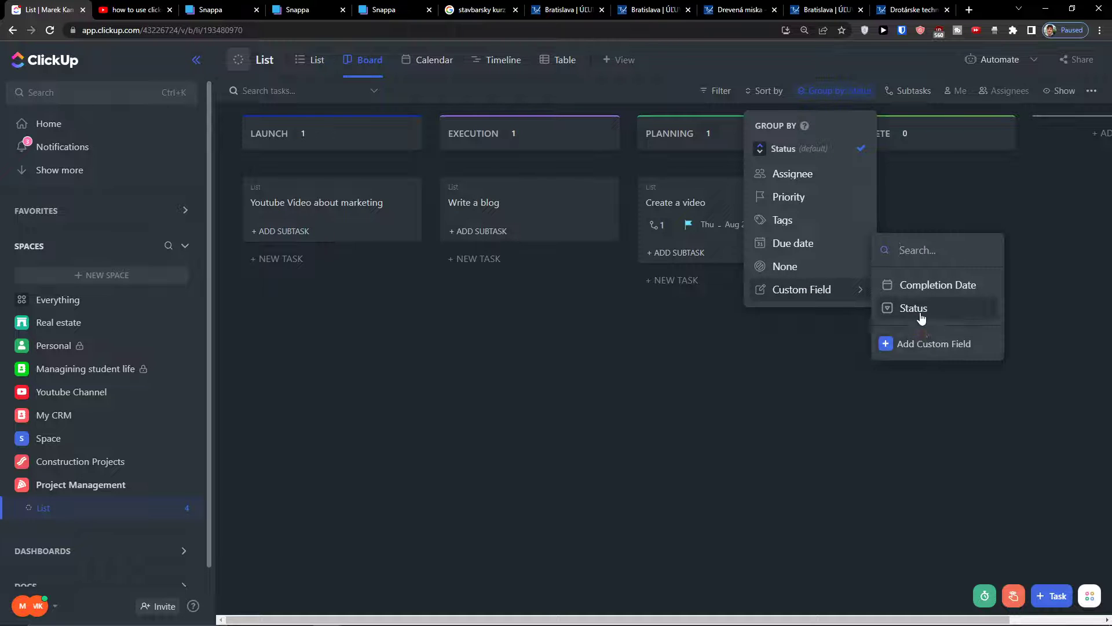
pyautogui.click(917, 312)
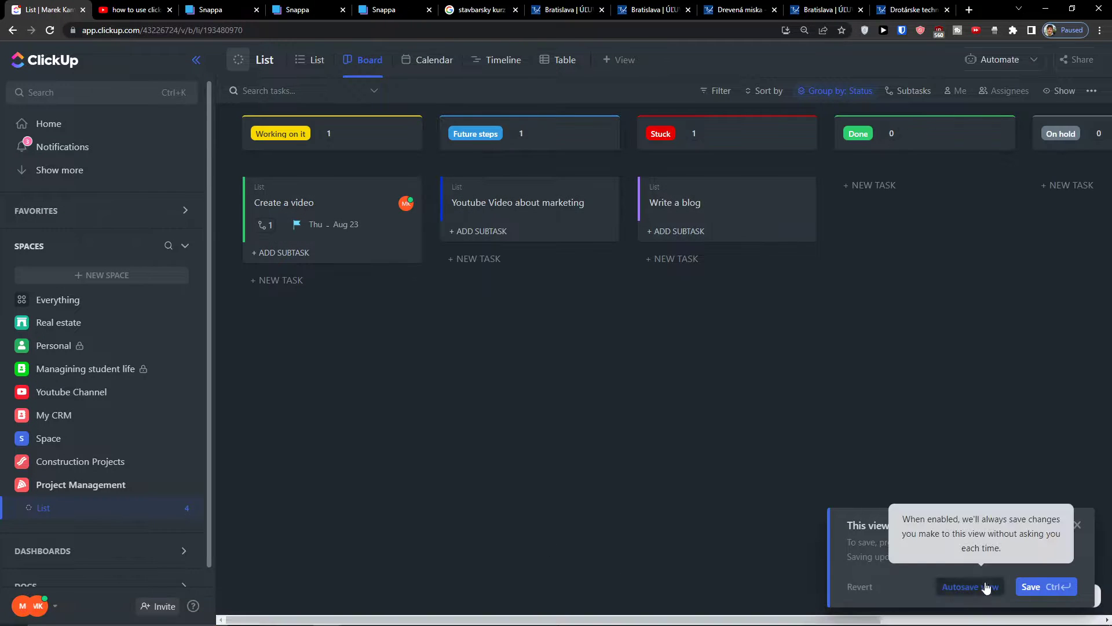
pyautogui.click(1077, 524)
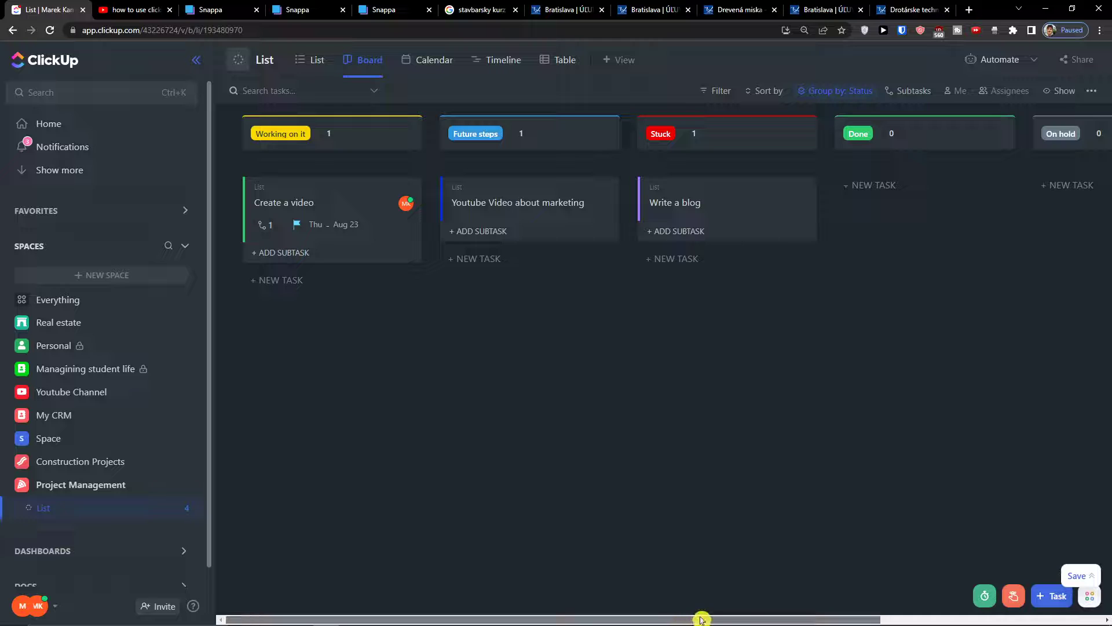
pyautogui.moveTo(514, 623)
pyautogui.click(516, 624)
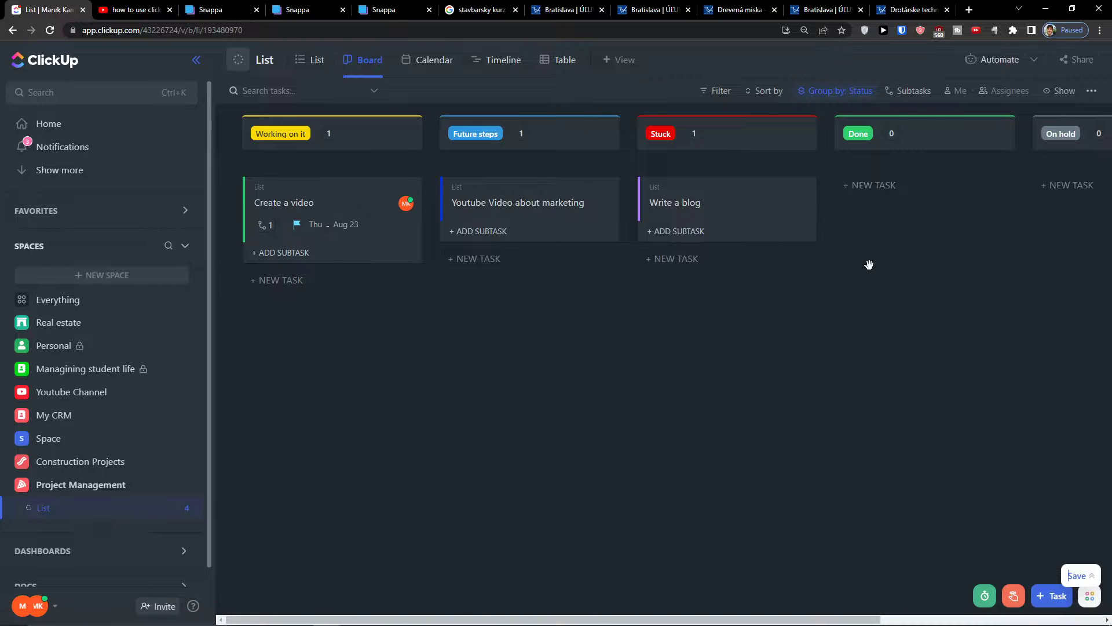
# Step: Review the scheduled tasks for August 2022 in the Calendar view
pyautogui.click(449, 73)
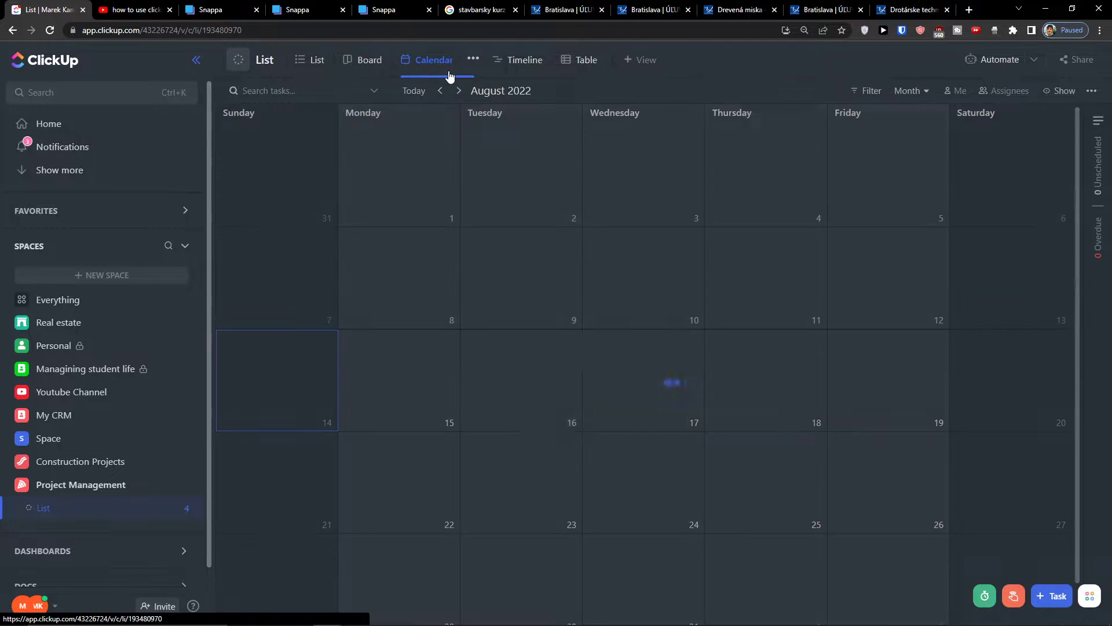
pyautogui.scroll(-1, 656, 430)
pyautogui.scroll(1, 656, 430)
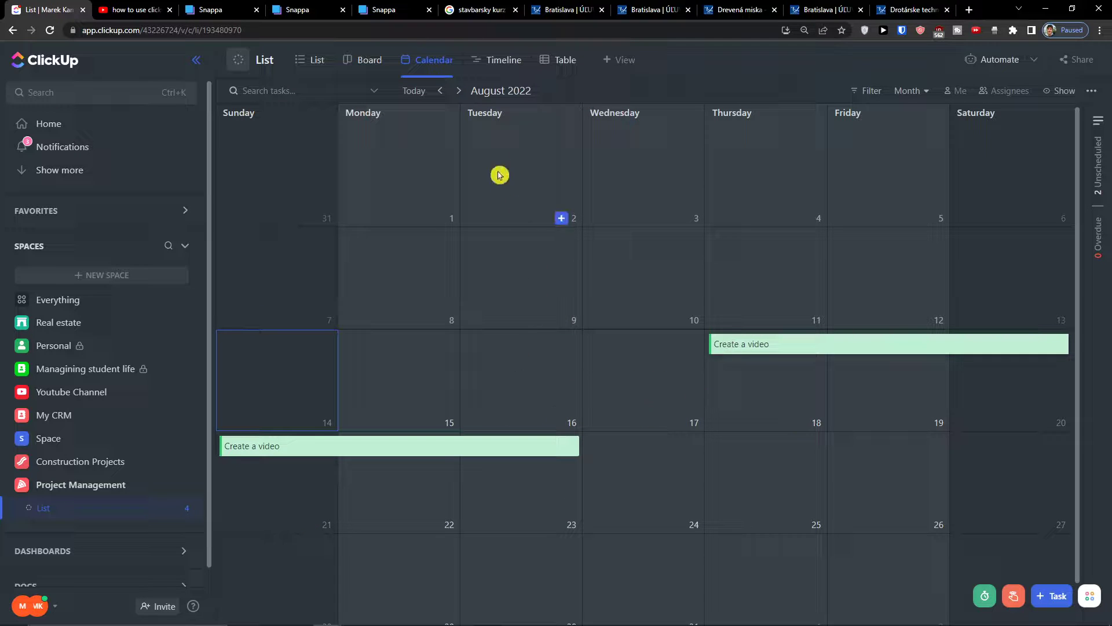
# Step: Review the tasks in the Timeline view, opening and closing the "Create a video" task from there
pyautogui.click(500, 61)
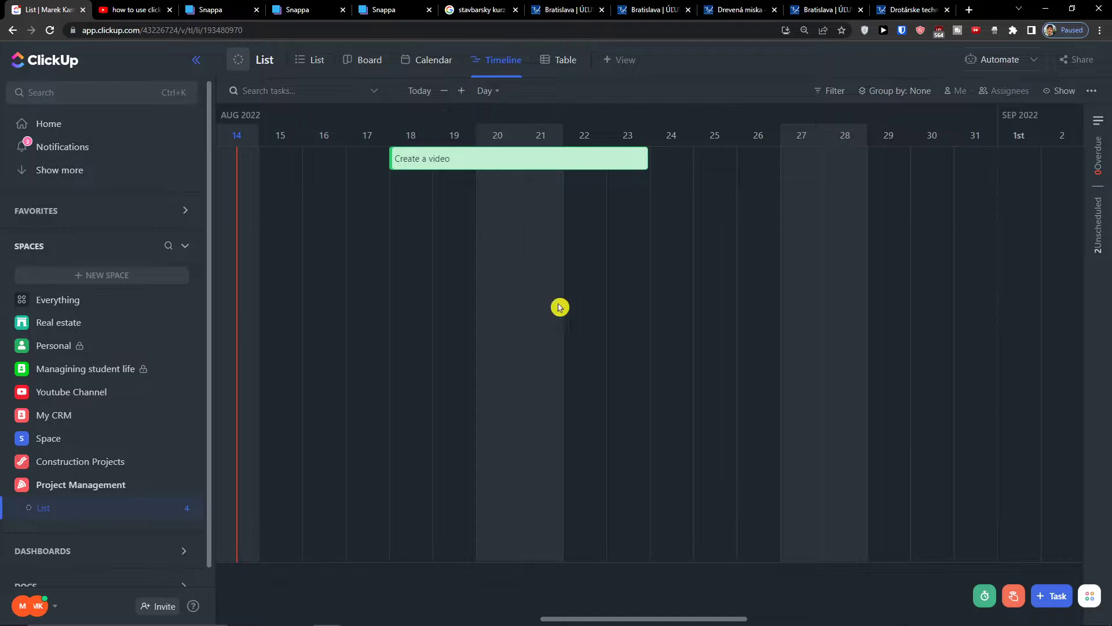
pyautogui.click(461, 162)
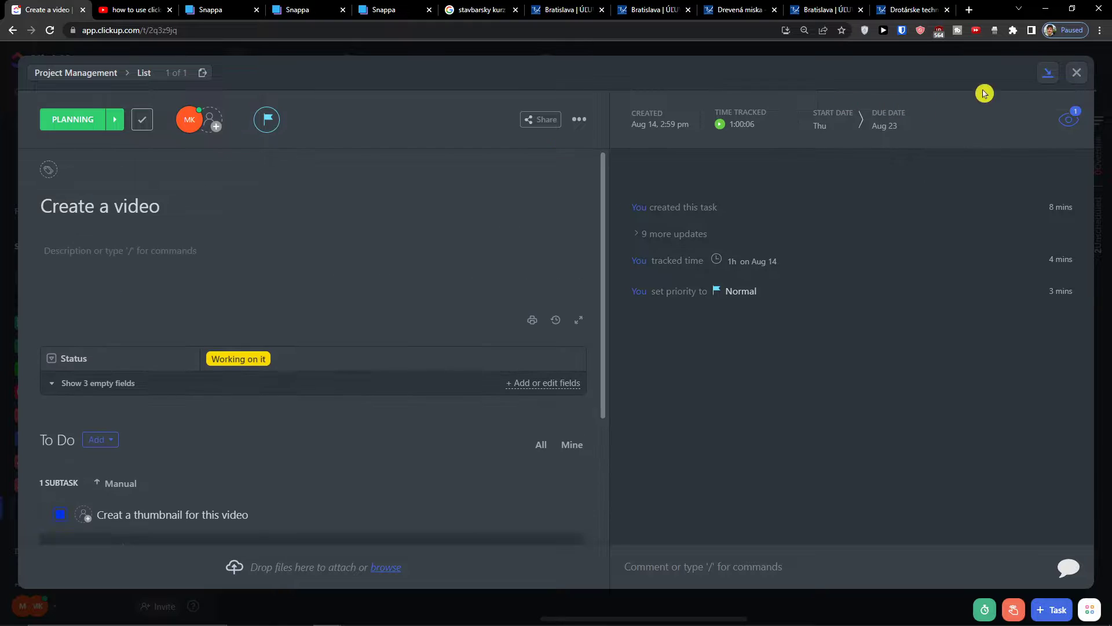
pyautogui.click(1077, 72)
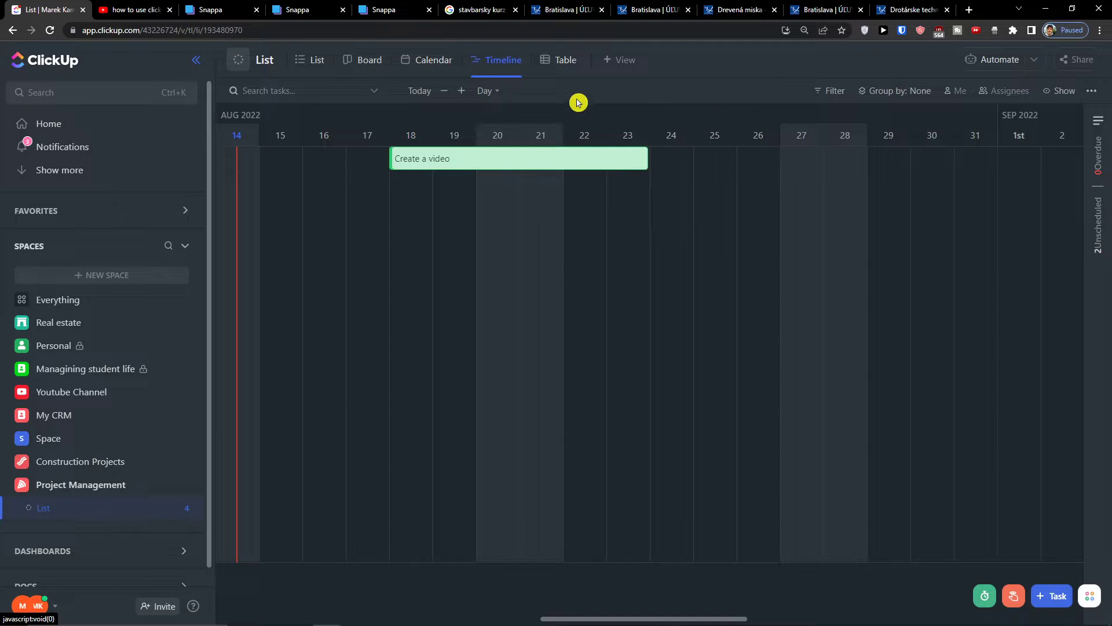
# Step: Open the Table view and show subtasks as rows
pyautogui.click(561, 64)
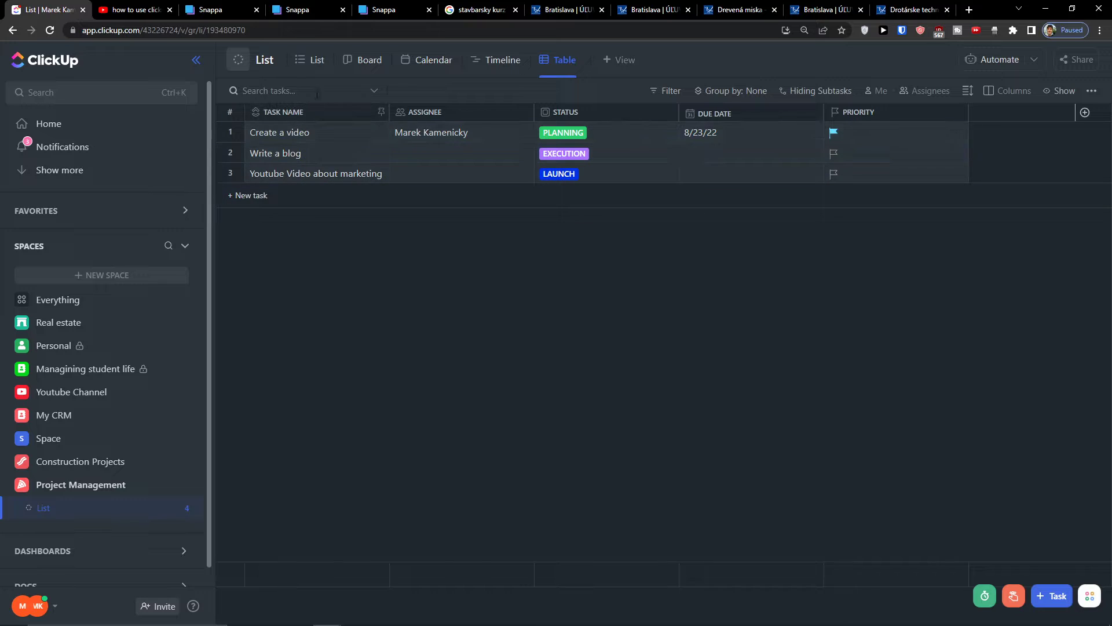
pyautogui.click(831, 92)
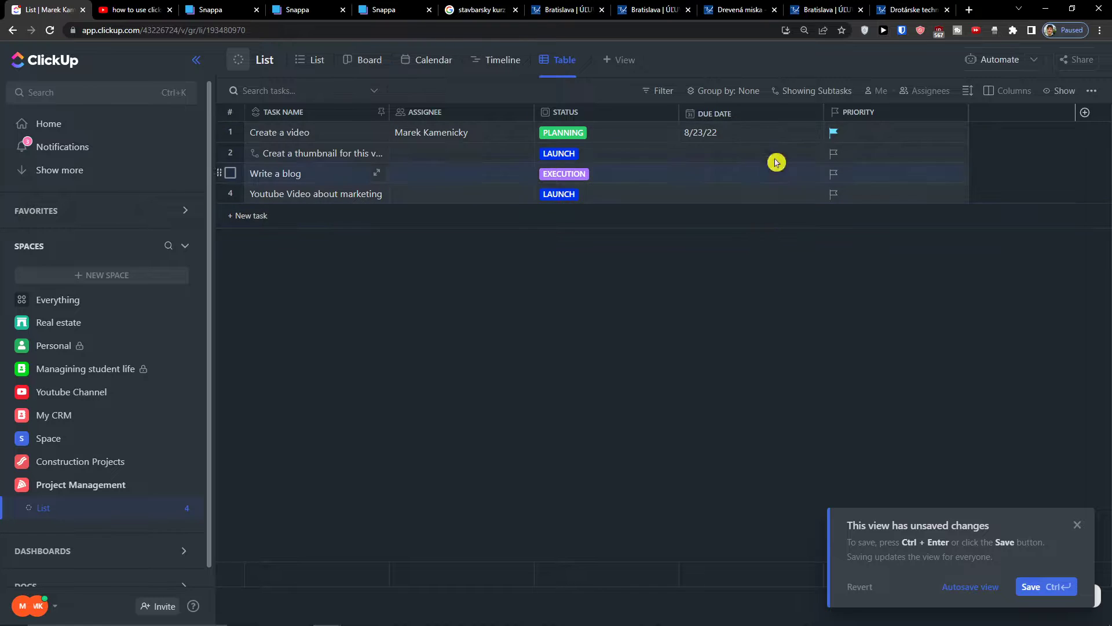
# Step: Add the existing Link field as a column in the Table view
pyautogui.click(1080, 116)
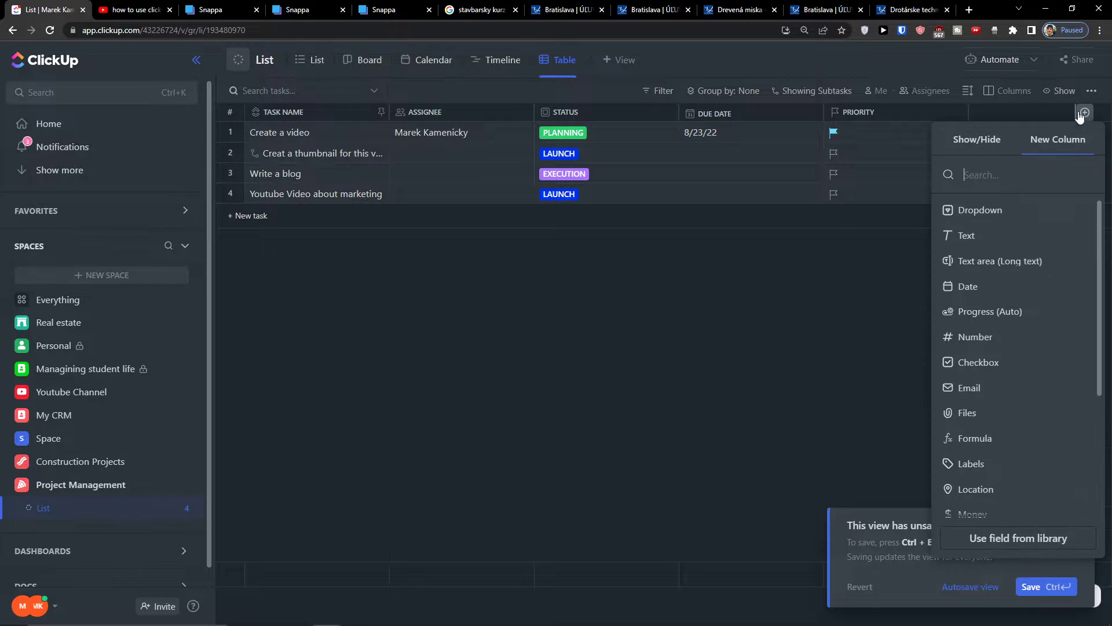
pyautogui.scroll(-3, 1020, 261)
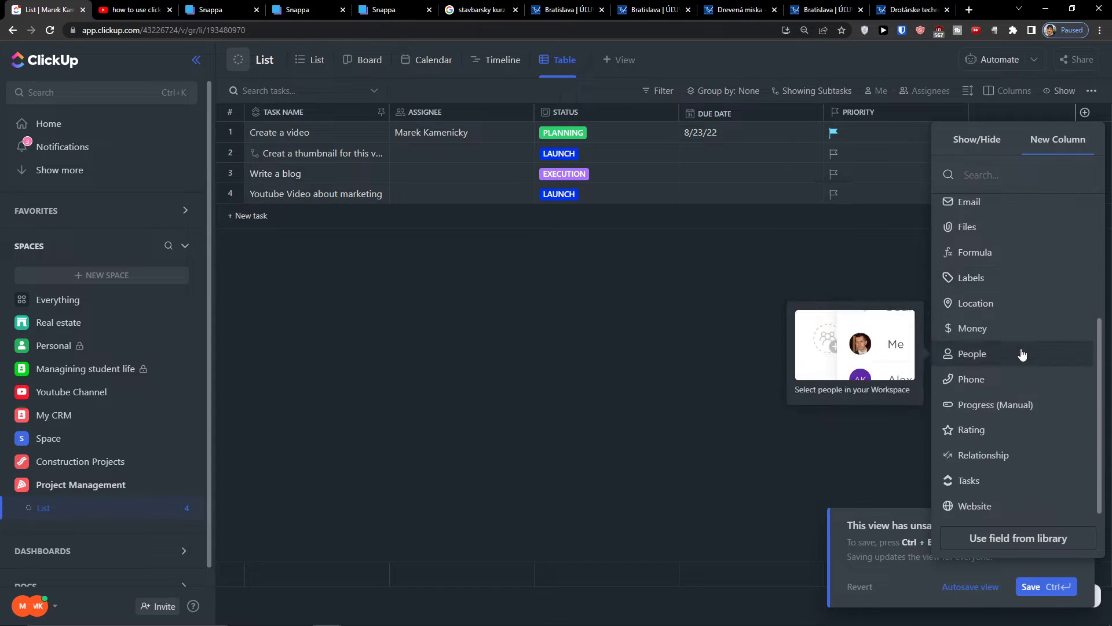
pyautogui.scroll(5, 955, 354)
pyautogui.click(959, 133)
pyautogui.scroll(-5, 979, 212)
pyautogui.scroll(5, 979, 211)
pyautogui.scroll(-5, 1028, 332)
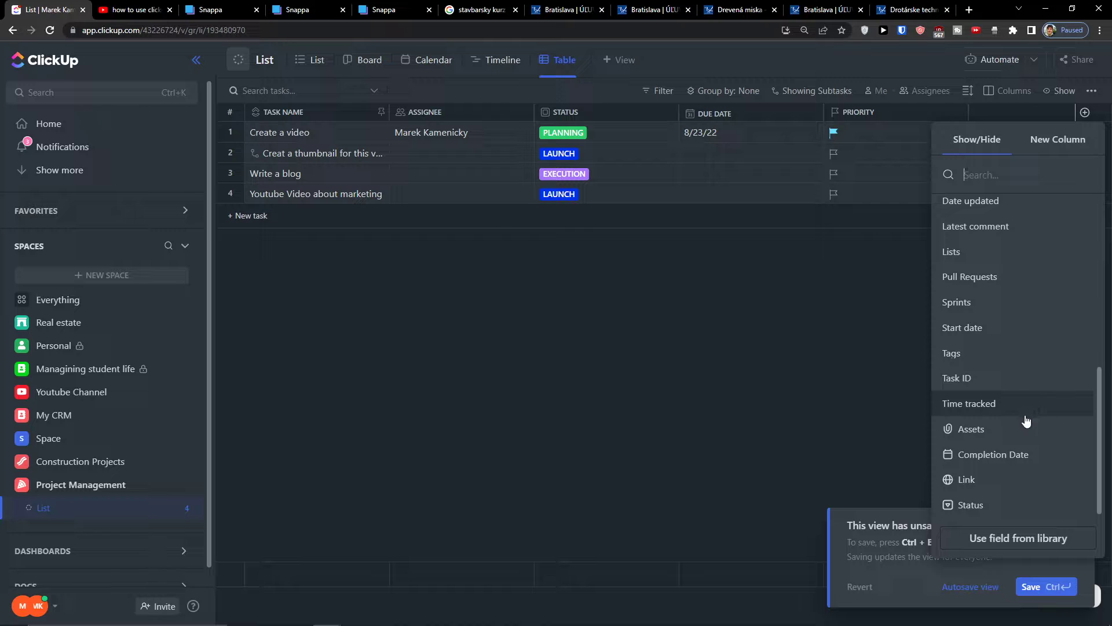
pyautogui.click(984, 479)
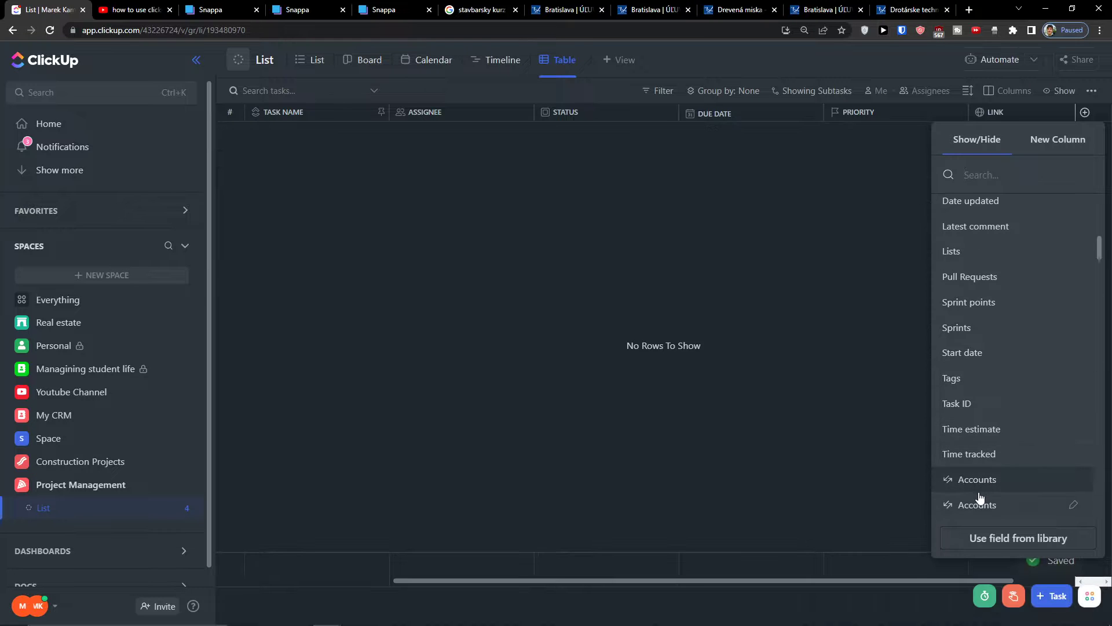
# Step: Browse the remaining available fields and new column types for the Table view, closing the list without adding another column
pyautogui.scroll(-15, 980, 497)
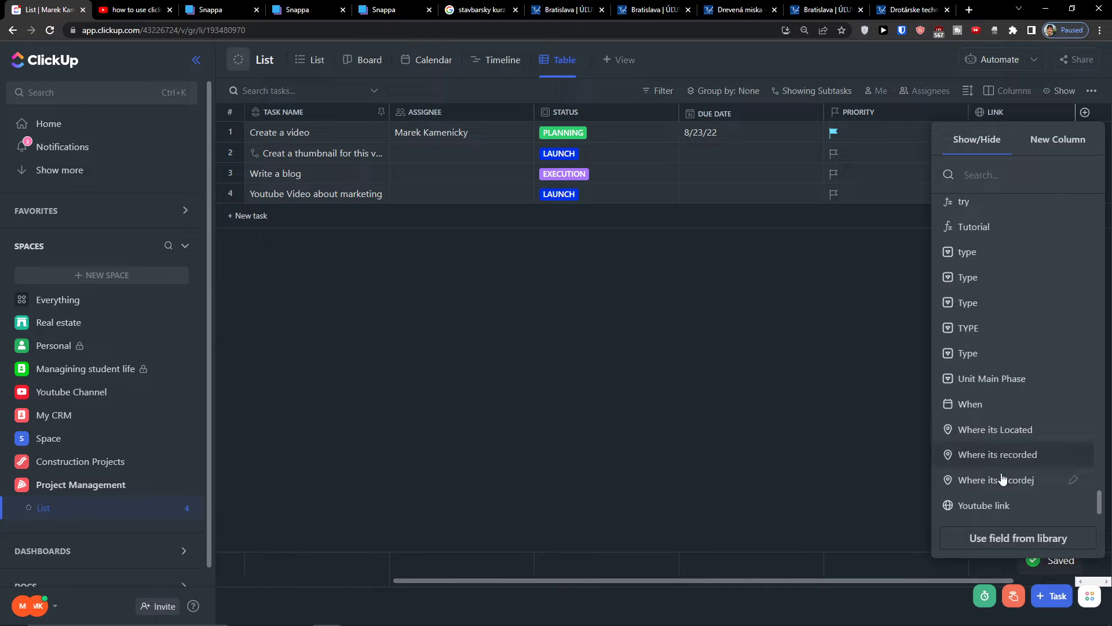
pyautogui.scroll(6, 985, 504)
pyautogui.scroll(10, 982, 494)
pyautogui.scroll(15, 966, 452)
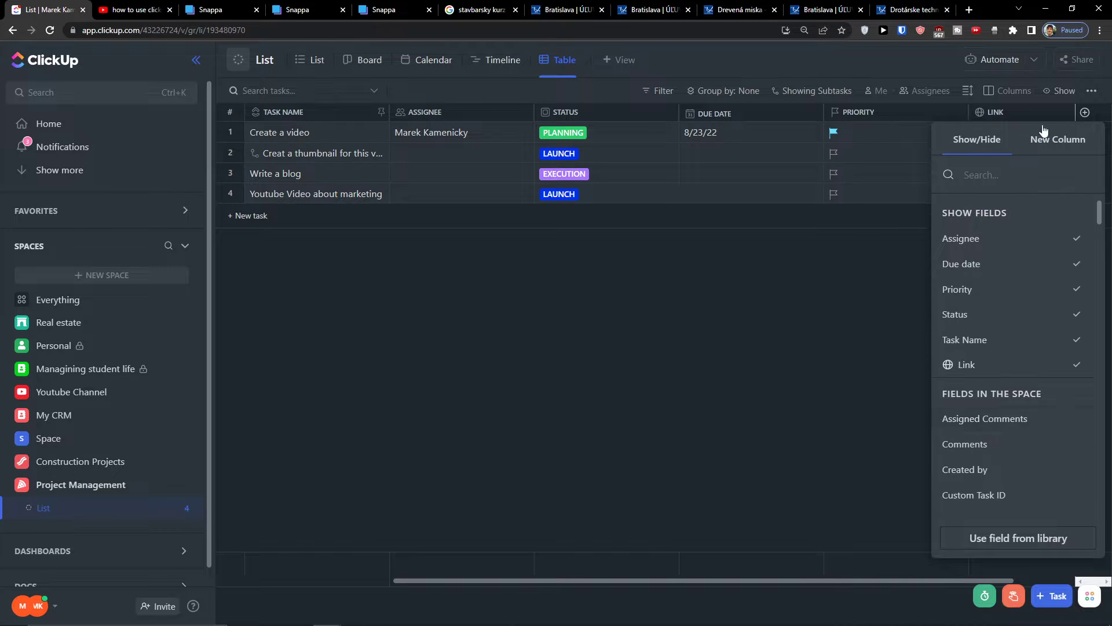
pyautogui.click(1039, 147)
pyautogui.scroll(-3, 921, 382)
pyautogui.click(708, 442)
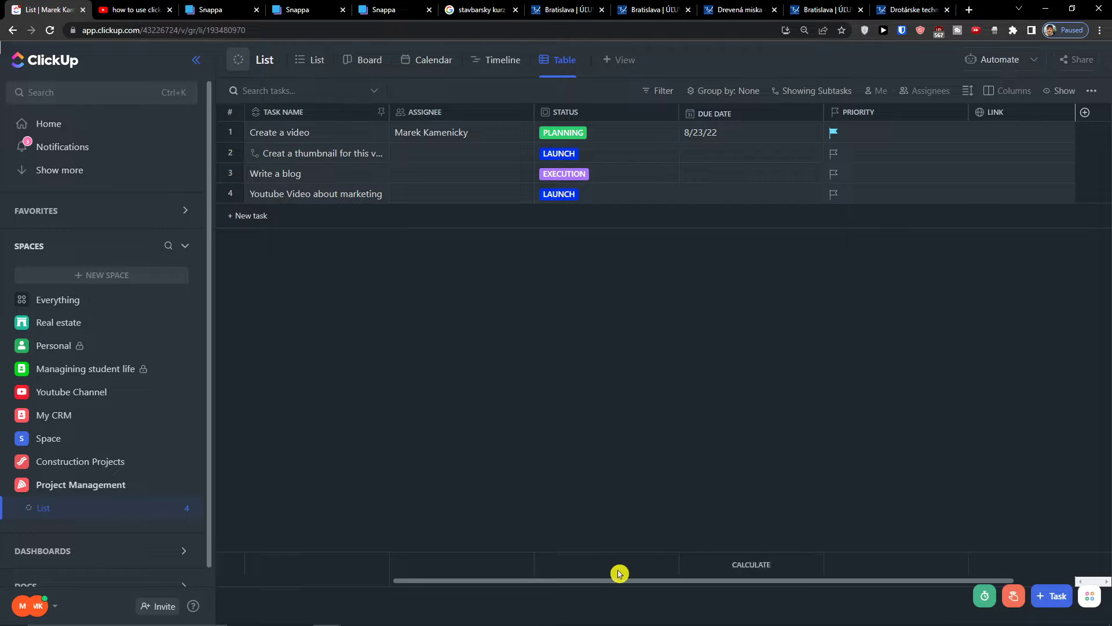
pyautogui.moveTo(558, 579); pyautogui.dragTo(527, 580)
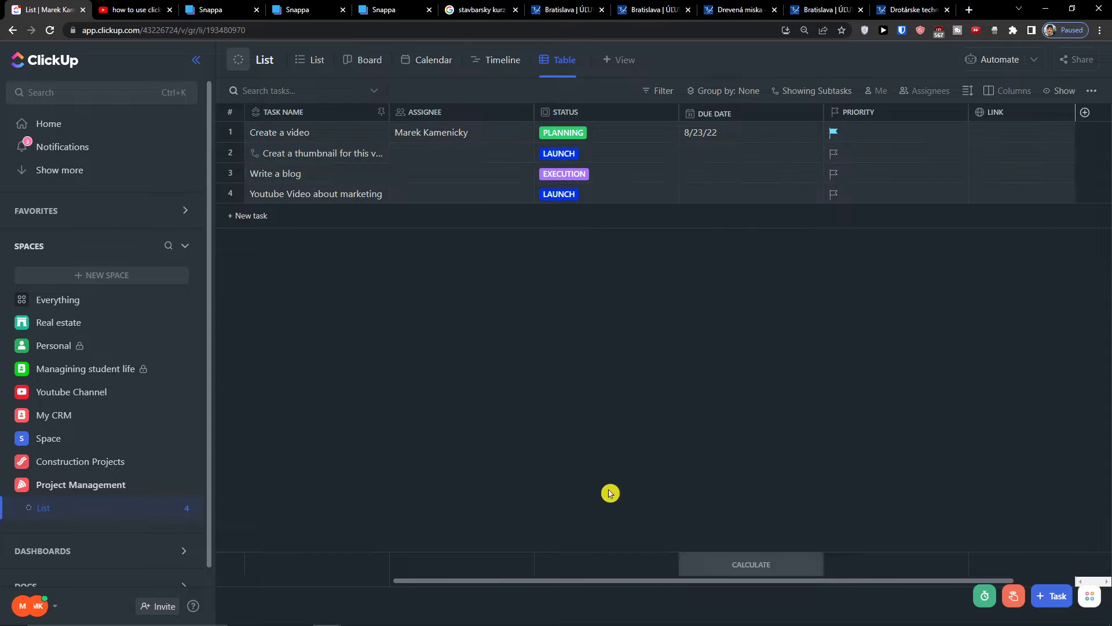
# Step: Return to the List view and review its columns and the "Write a blog" task's details, closing the task again
pyautogui.click(312, 60)
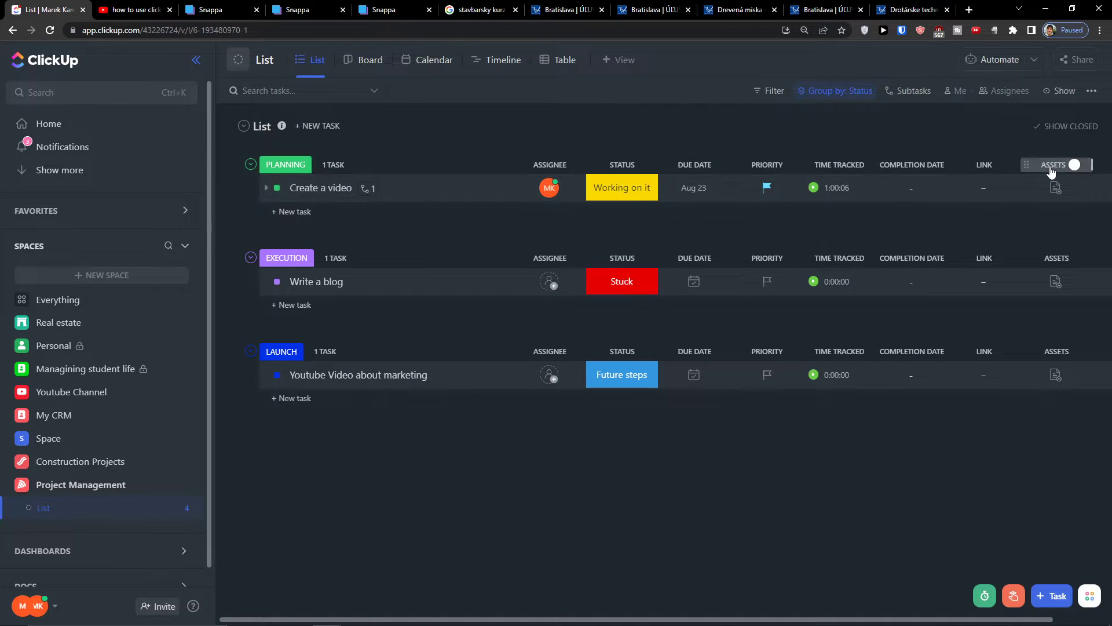
pyautogui.moveTo(762, 619); pyautogui.dragTo(848, 620)
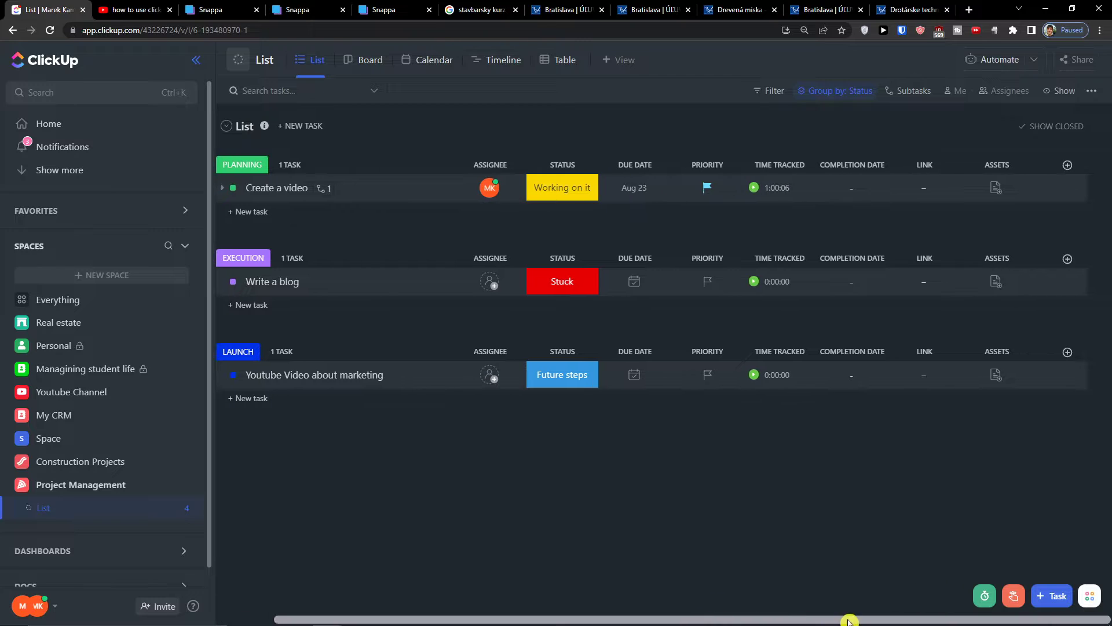
pyautogui.moveTo(524, 618); pyautogui.dragTo(322, 621)
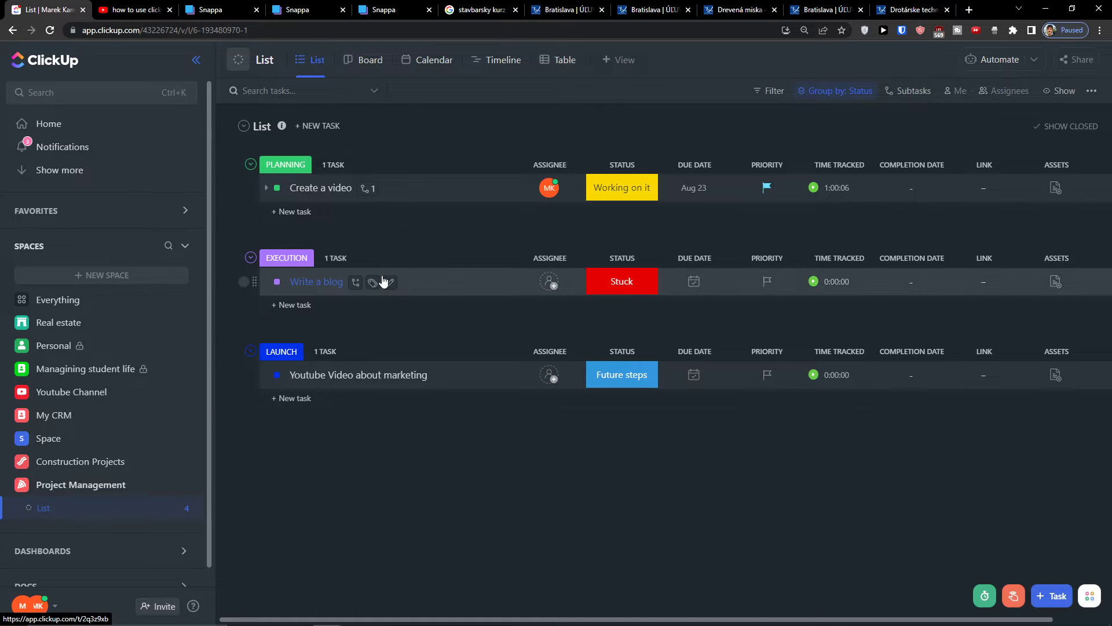
pyautogui.click(431, 282)
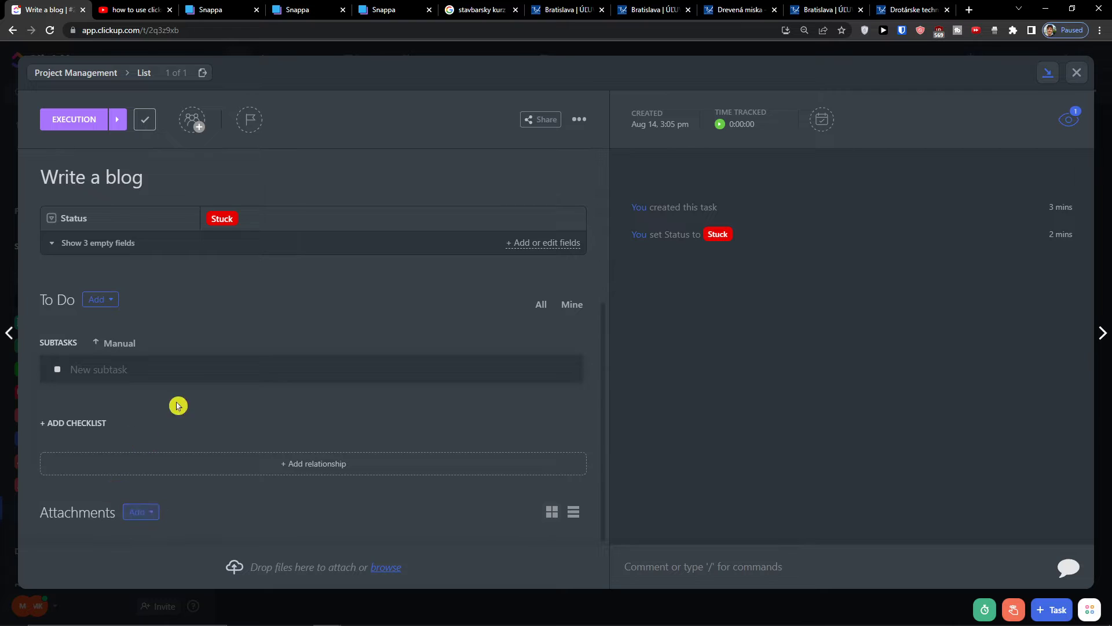
pyautogui.click(1077, 72)
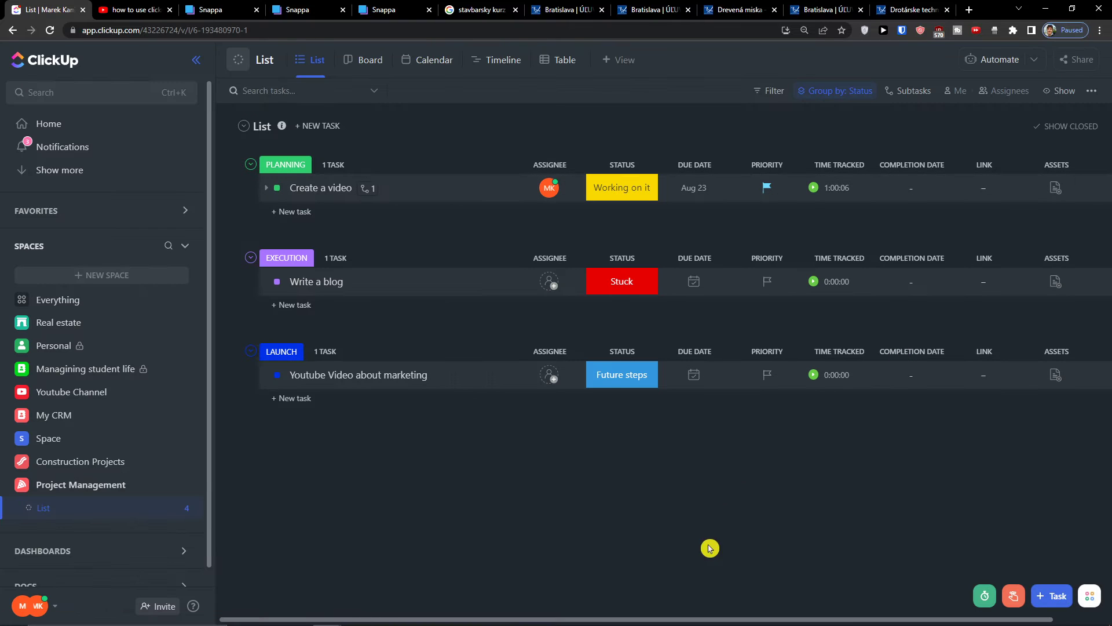
pyautogui.moveTo(686, 618); pyautogui.dragTo(721, 623)
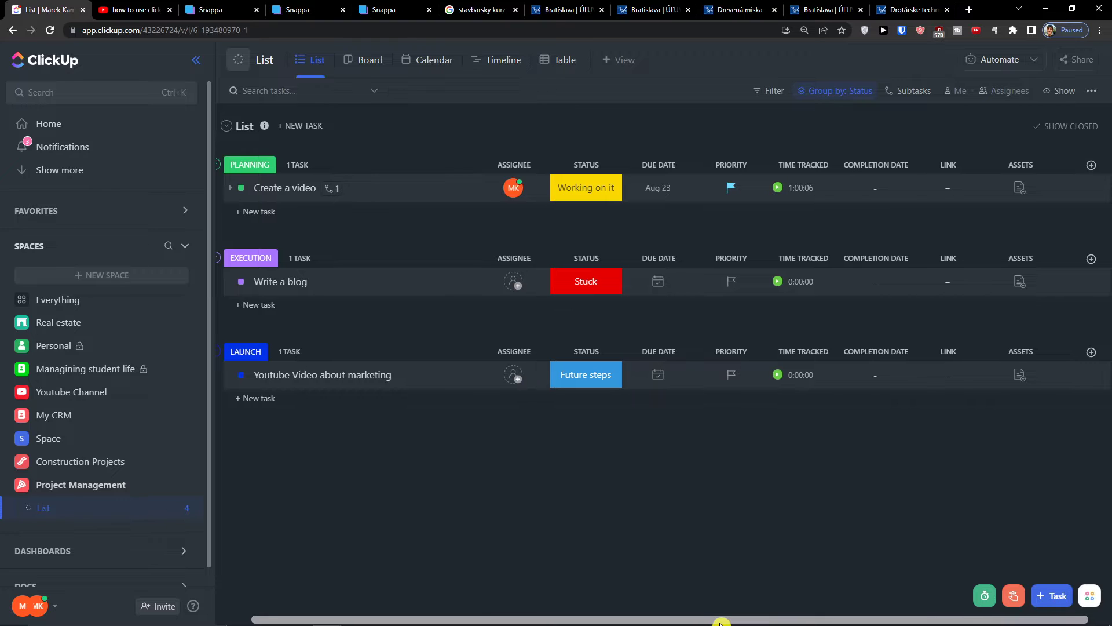
pyautogui.moveTo(720, 622)
pyautogui.mouseDown()
pyautogui.moveTo(707, 620)
pyautogui.moveTo(740, 620)
pyautogui.mouseUp()
pyautogui.moveTo(900, 605); pyautogui.dragTo(694, 574)
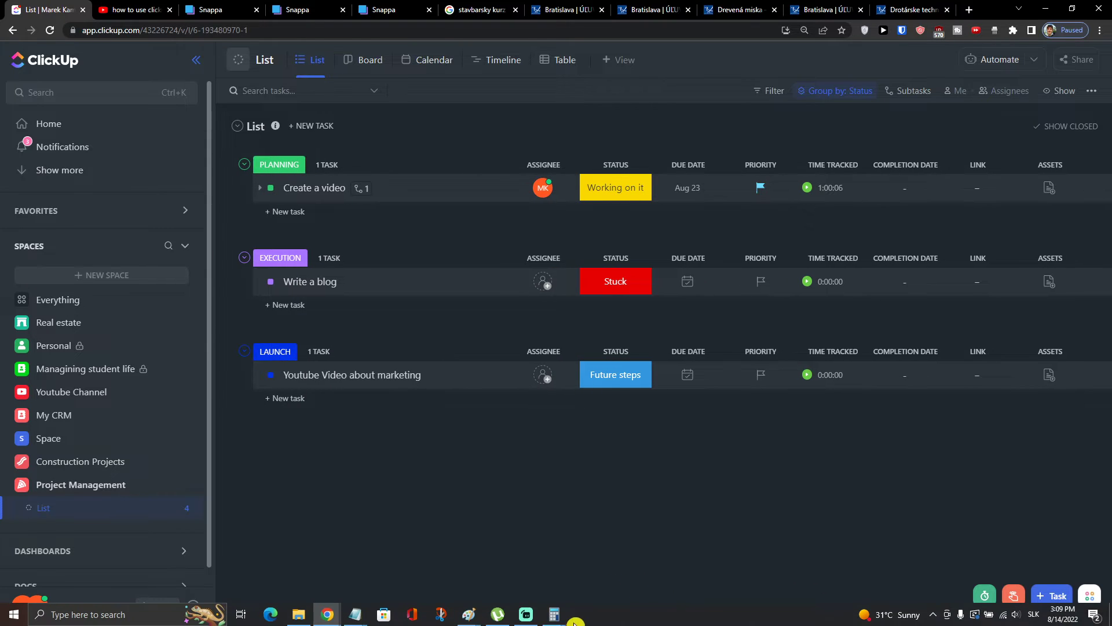
pyautogui.click(530, 621)
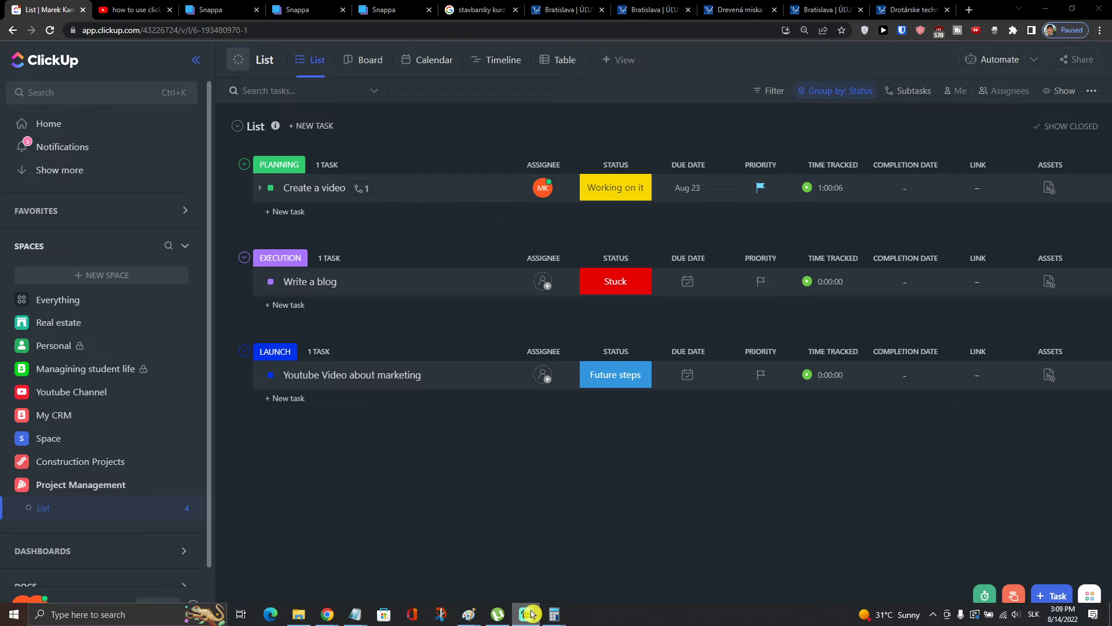